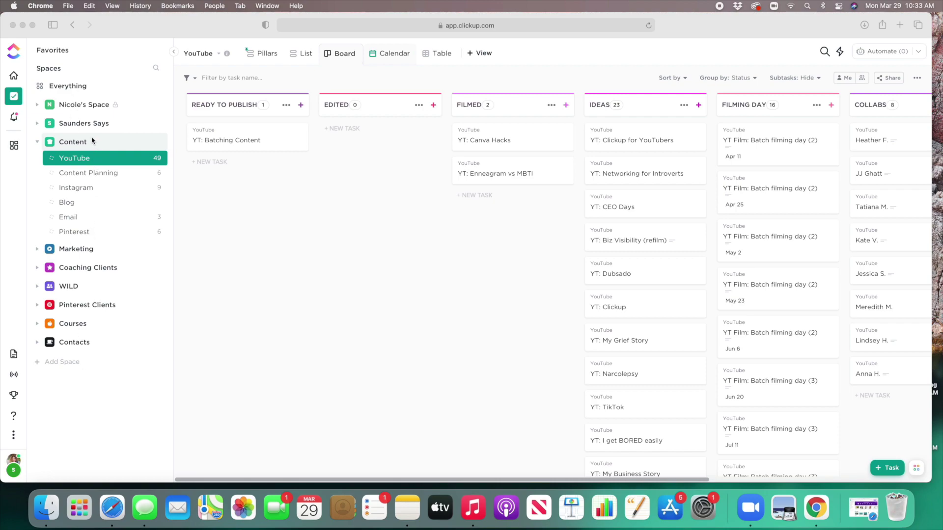
Step: Expand the Marketing space to see its folders, and reopen the Content space's lists
{"action": "left_click", "coordinate": [47, 259]}
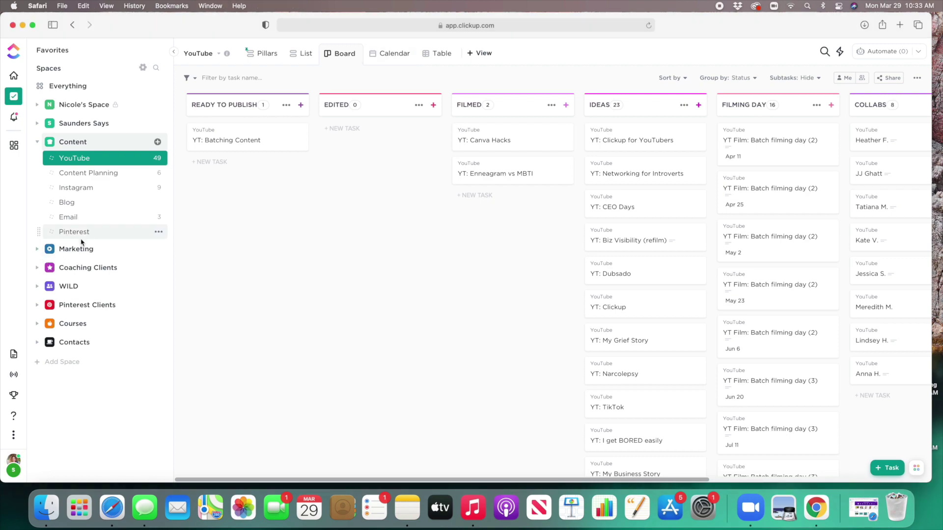
{"action": "left_click", "coordinate": [38, 250]}
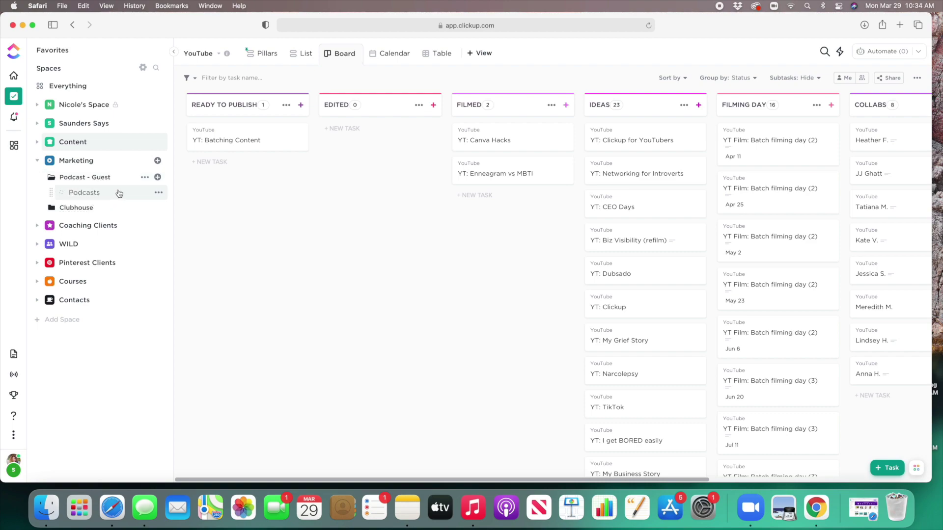
{"action": "left_click", "coordinate": [38, 142]}
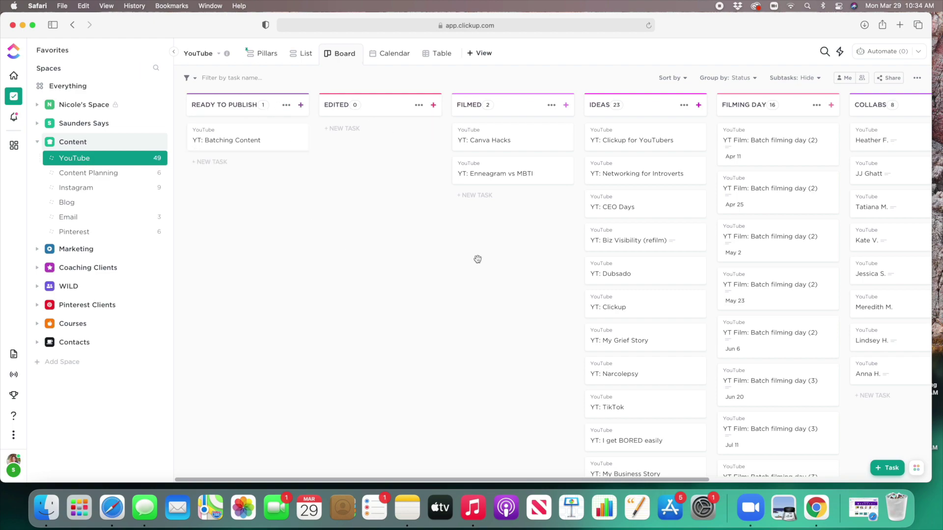
Step: Examine the YouTube board's status columns from Ready to Publish through Complete
{"action": "scroll", "coordinate": [478, 259], "scroll_direction": "right", "scroll_amount": 3}
{"action": "left_click", "coordinate": [868, 120]}
{"action": "scroll", "coordinate": [524, 221], "scroll_direction": "right", "scroll_amount": 6}
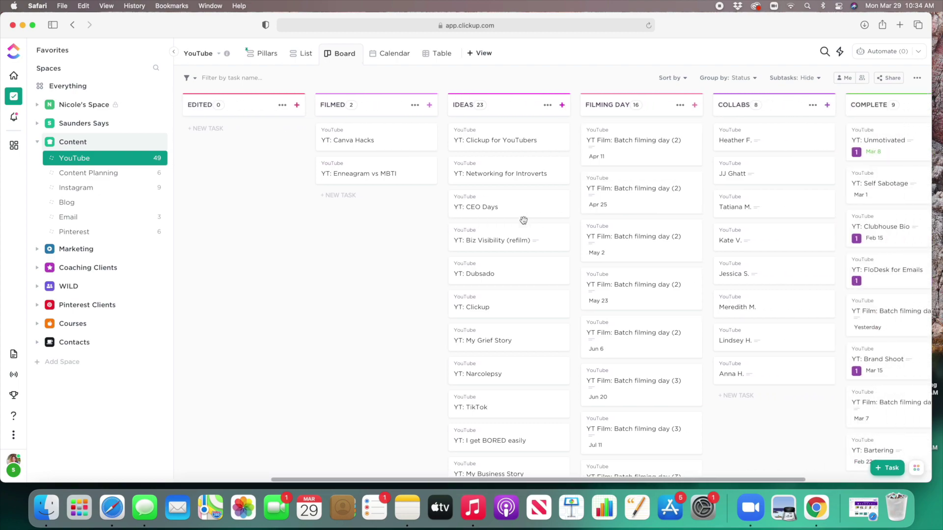
{"action": "scroll", "coordinate": [524, 221], "scroll_direction": "left", "scroll_amount": 4}
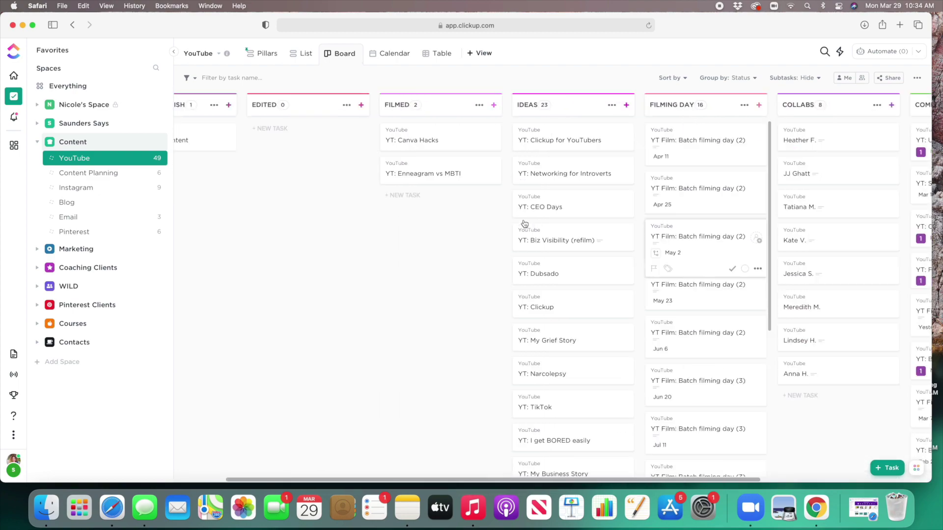
{"action": "scroll", "coordinate": [524, 220], "scroll_direction": "right", "scroll_amount": 4}
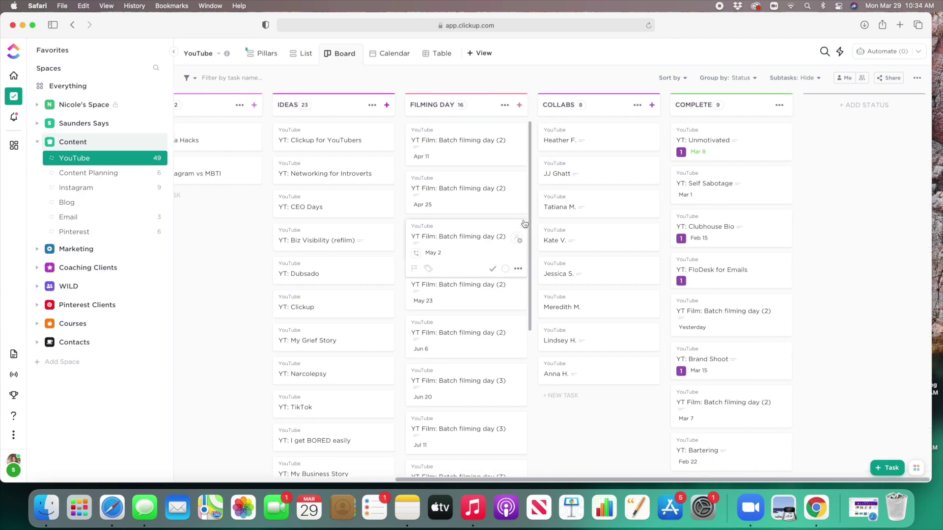
{"action": "scroll", "coordinate": [523, 221], "scroll_direction": "left", "scroll_amount": 6}
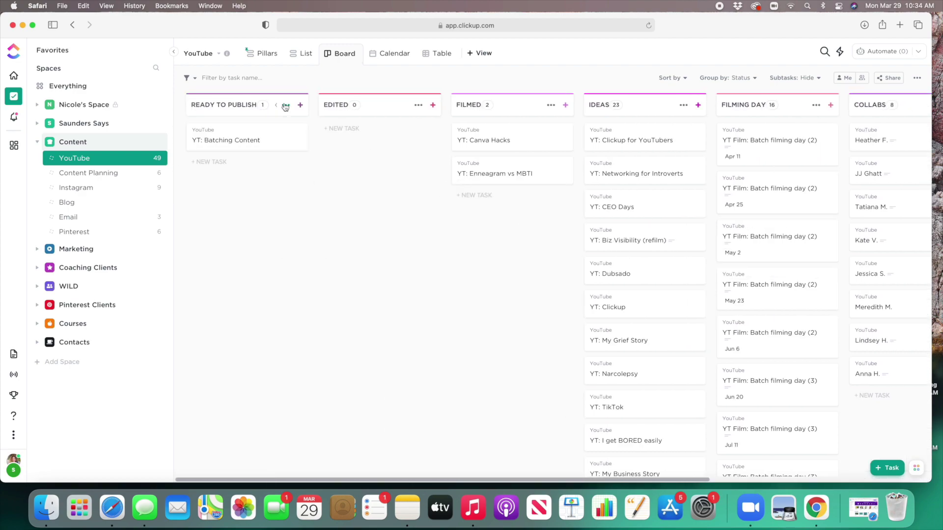
Step: Show the YouTube list in the Pillars view and examine its tasks grouped by topic
{"action": "left_click", "coordinate": [260, 53]}
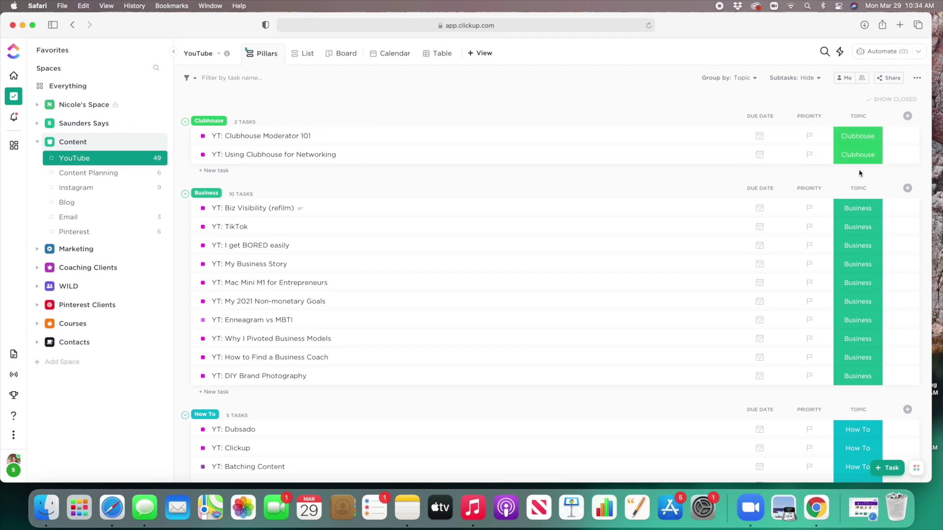
{"action": "scroll", "coordinate": [859, 379], "scroll_direction": "down", "scroll_amount": 5}
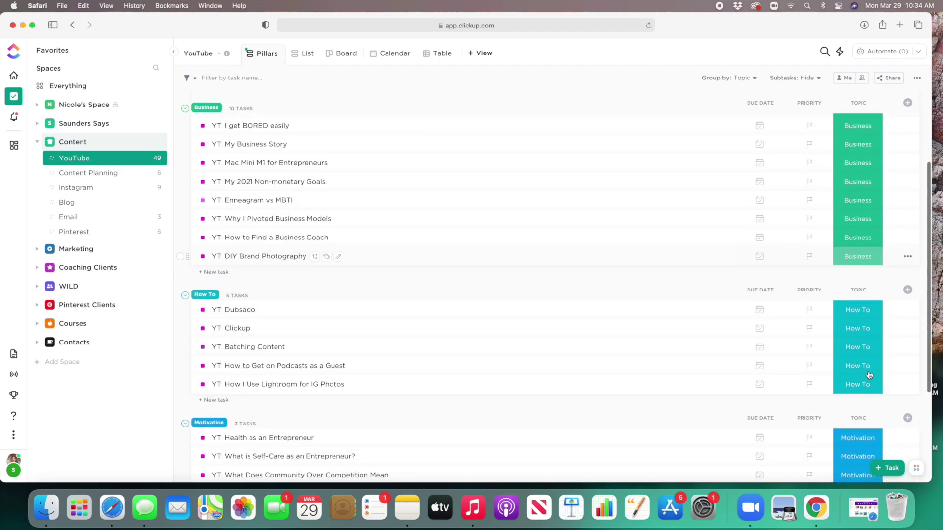
{"action": "scroll", "coordinate": [859, 344], "scroll_direction": "down", "scroll_amount": 5}
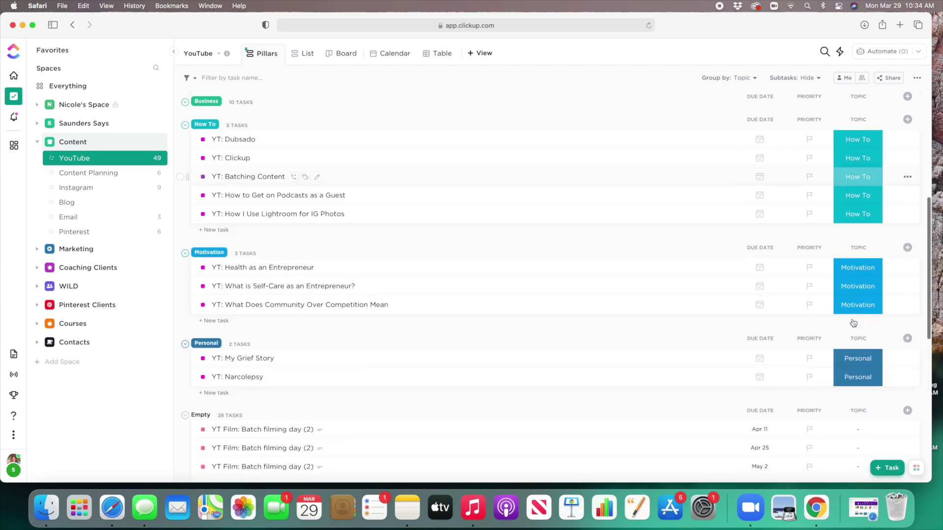
{"action": "scroll", "coordinate": [863, 354], "scroll_direction": "down", "scroll_amount": 10}
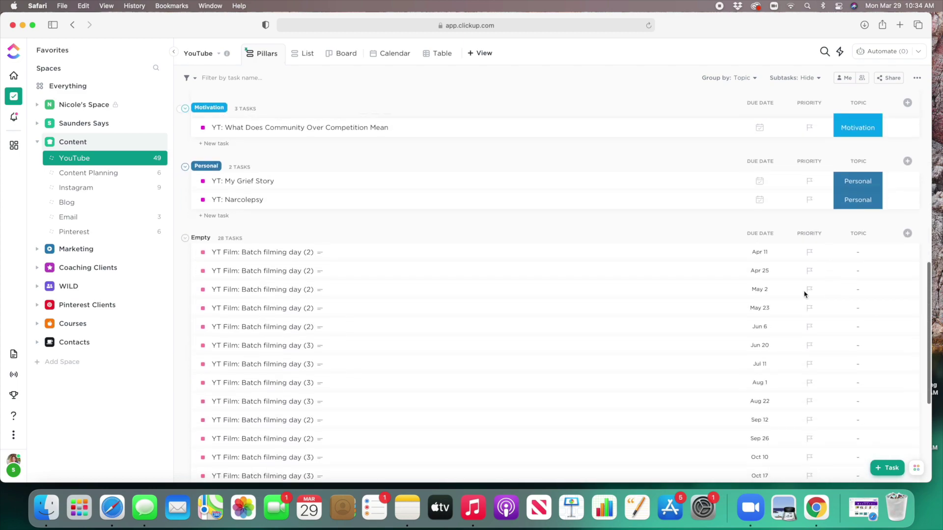
{"action": "scroll", "coordinate": [443, 315], "scroll_direction": "down", "scroll_amount": 8}
{"action": "scroll", "coordinate": [390, 216], "scroll_direction": "up", "scroll_amount": 7}
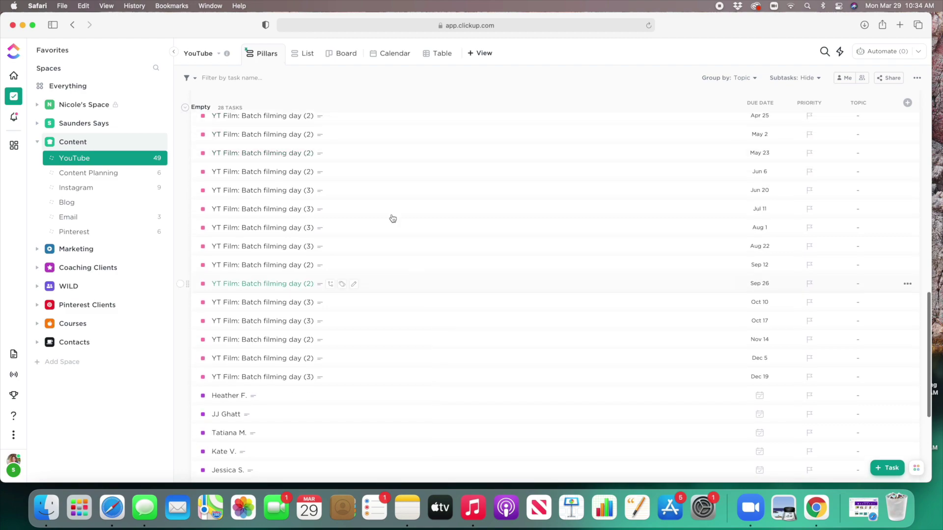
{"action": "scroll", "coordinate": [377, 374], "scroll_direction": "up", "scroll_amount": 15}
Step: Set the topic of YT: Canva Hacks to How To and of YT: CEO Days to Business in the Empty group
{"action": "scroll", "coordinate": [377, 374], "scroll_direction": "down", "scroll_amount": 18}
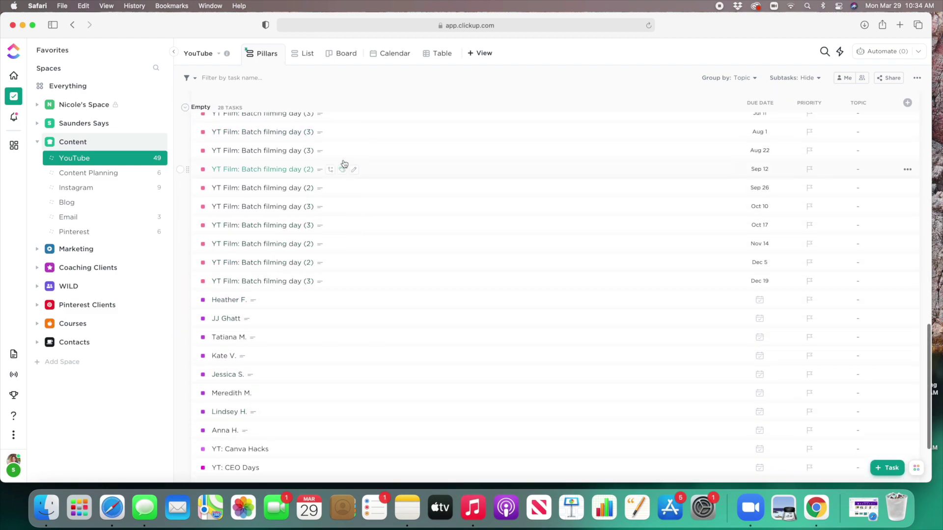
{"action": "scroll", "coordinate": [343, 162], "scroll_direction": "down", "scroll_amount": 4}
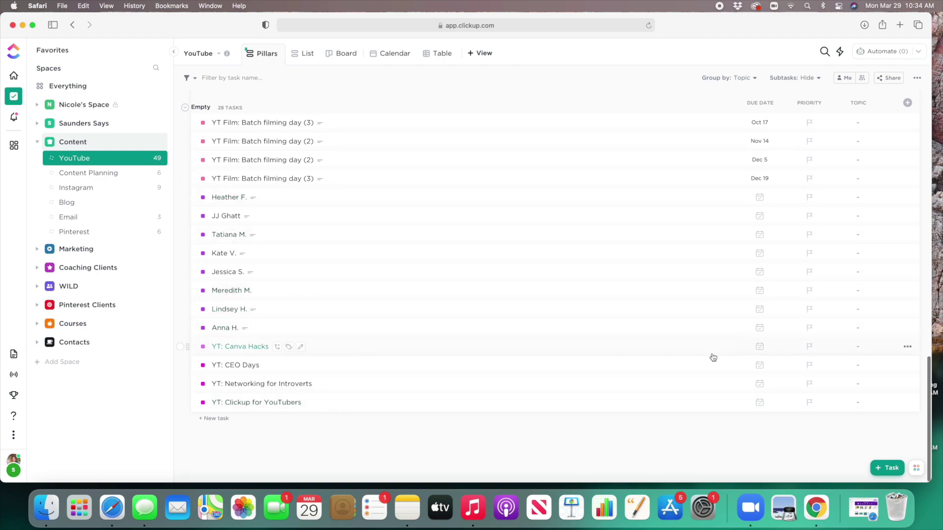
{"action": "left_click", "coordinate": [866, 351]}
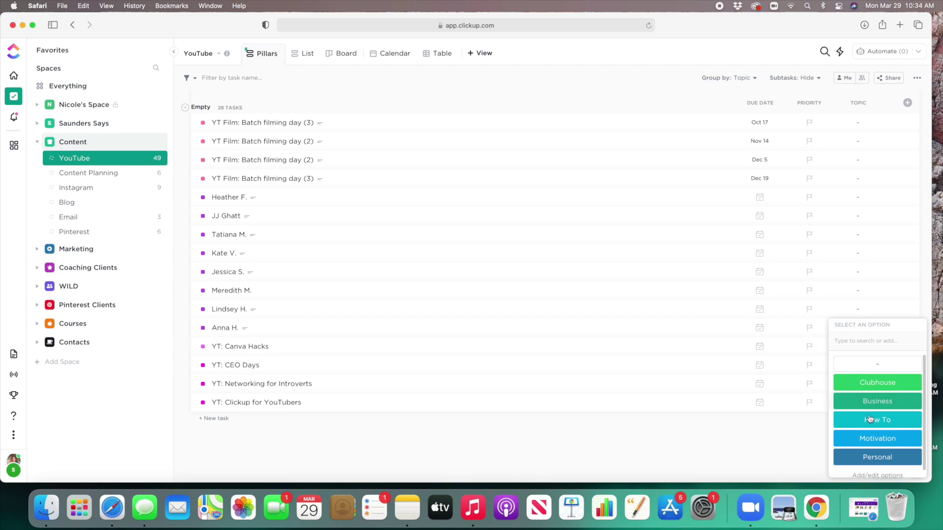
{"action": "left_click", "coordinate": [870, 419]}
{"action": "left_click", "coordinate": [867, 365]}
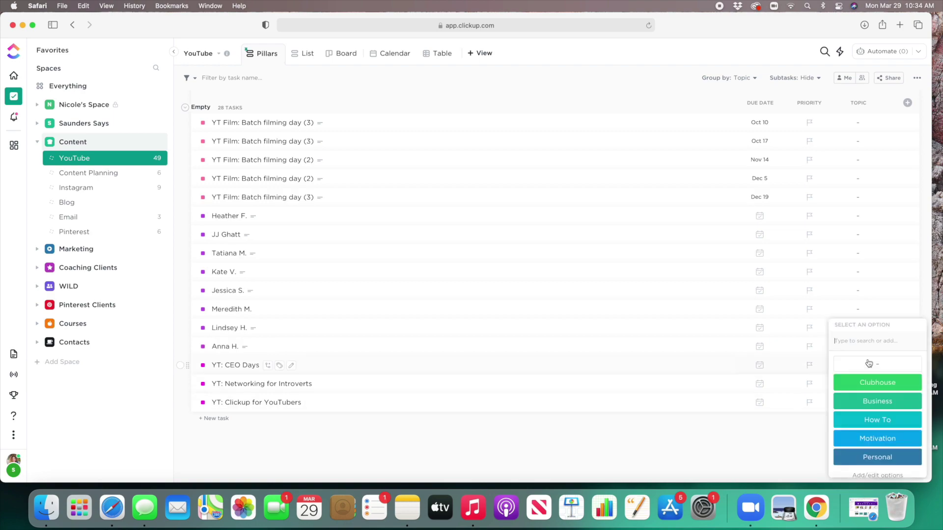
{"action": "left_click", "coordinate": [870, 410]}
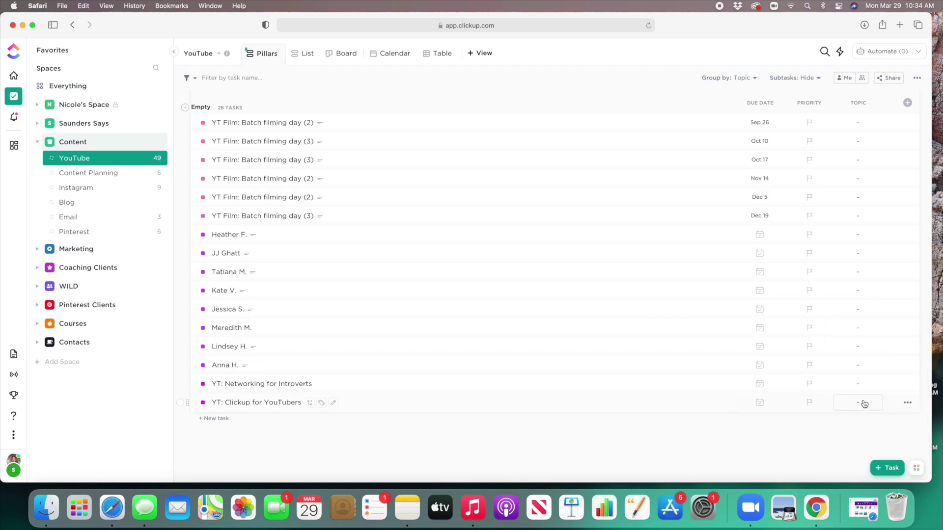
Step: Set the topic of YT: Clickup for YouTubers to Business and of YT: Networking for Introverts to How To
{"action": "left_click", "coordinate": [864, 399]}
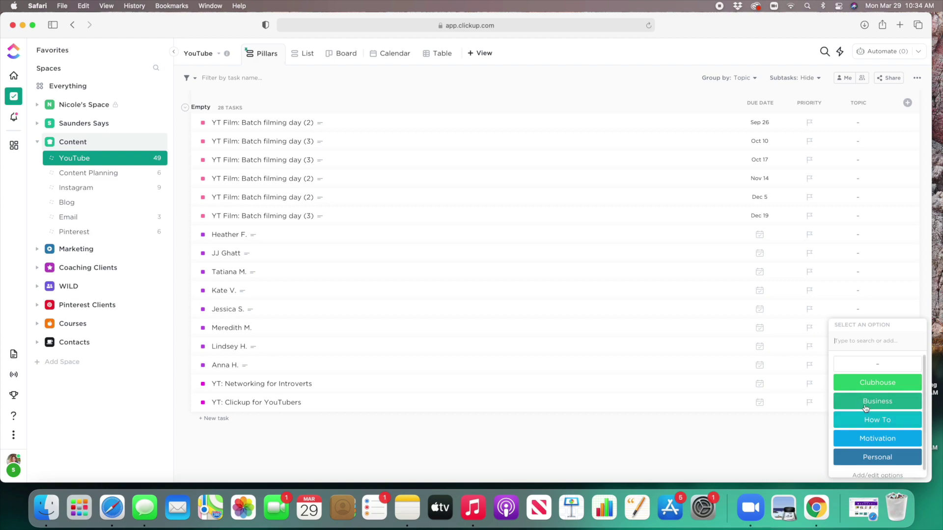
{"action": "left_click", "coordinate": [866, 406]}
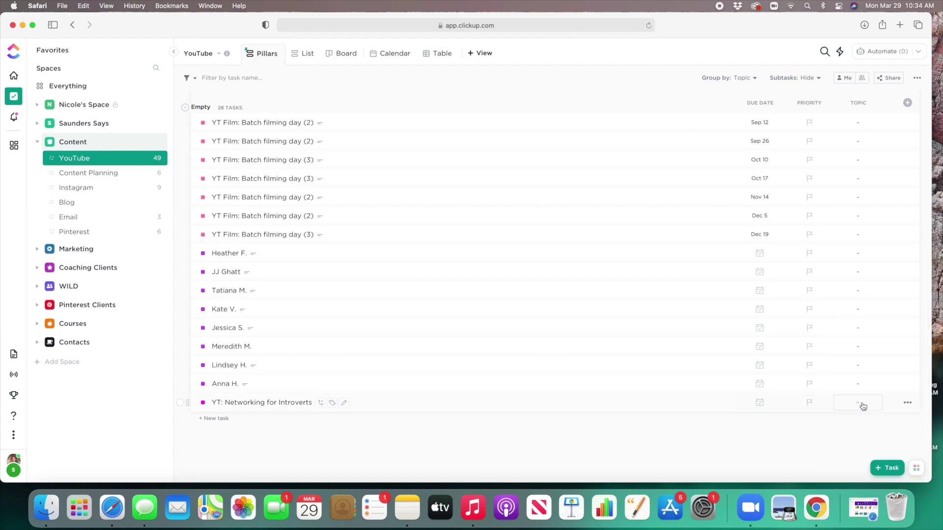
{"action": "left_click", "coordinate": [862, 402]}
{"action": "left_click", "coordinate": [868, 421]}
Step: Review the topic groups and look at the topic options for the YT: Using Clubhouse for Networking task
{"action": "scroll", "coordinate": [535, 327], "scroll_direction": "up", "scroll_amount": 15}
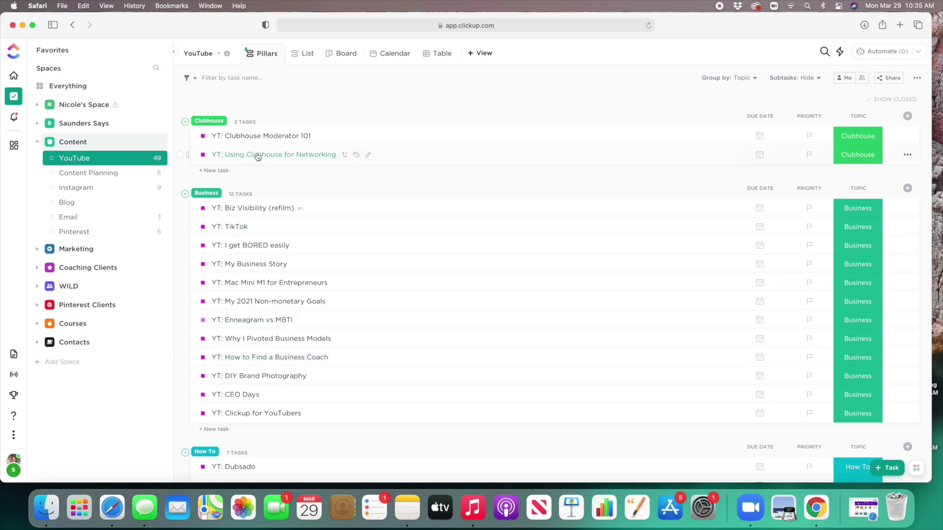
{"action": "scroll", "coordinate": [308, 246], "scroll_direction": "down", "scroll_amount": 6}
{"action": "scroll", "coordinate": [308, 270], "scroll_direction": "up", "scroll_amount": 5}
{"action": "scroll", "coordinate": [668, 311], "scroll_direction": "up", "scroll_amount": 2}
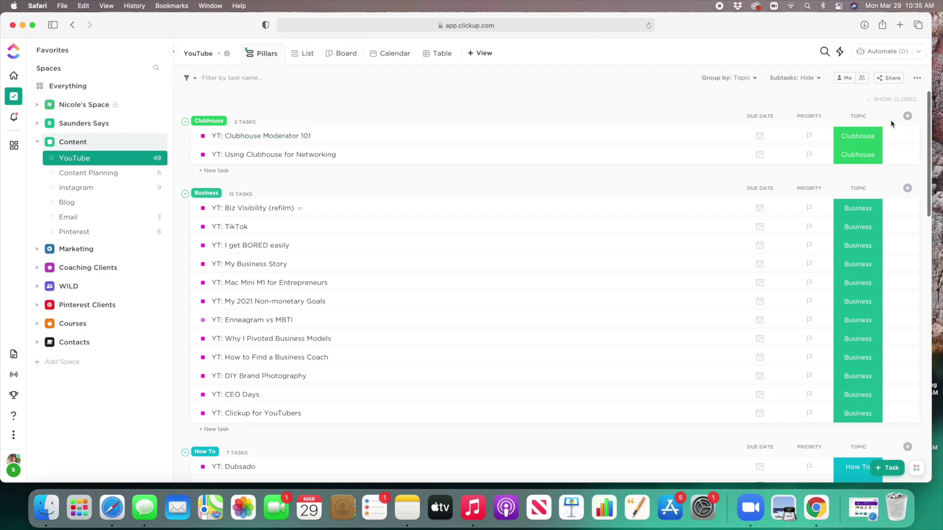
{"action": "left_click", "coordinate": [870, 143]}
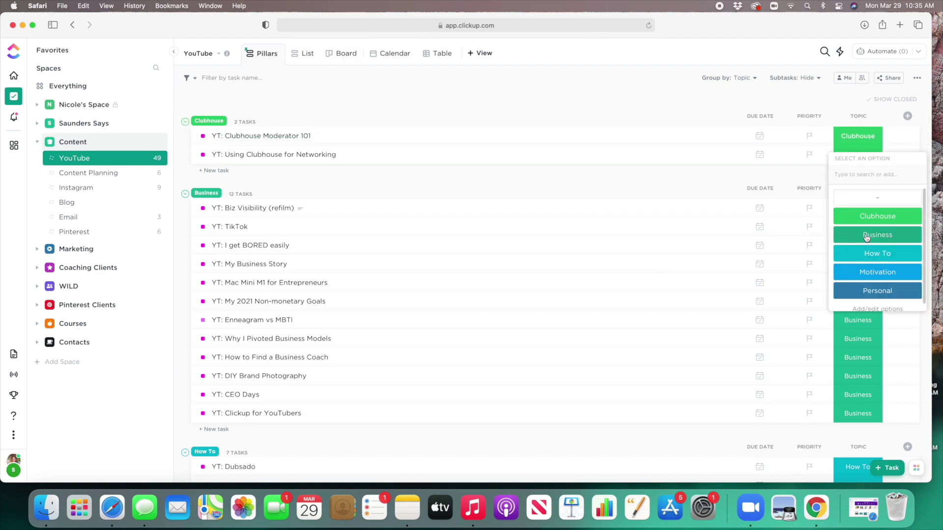
{"action": "scroll", "coordinate": [867, 237], "scroll_direction": "down", "scroll_amount": 1}
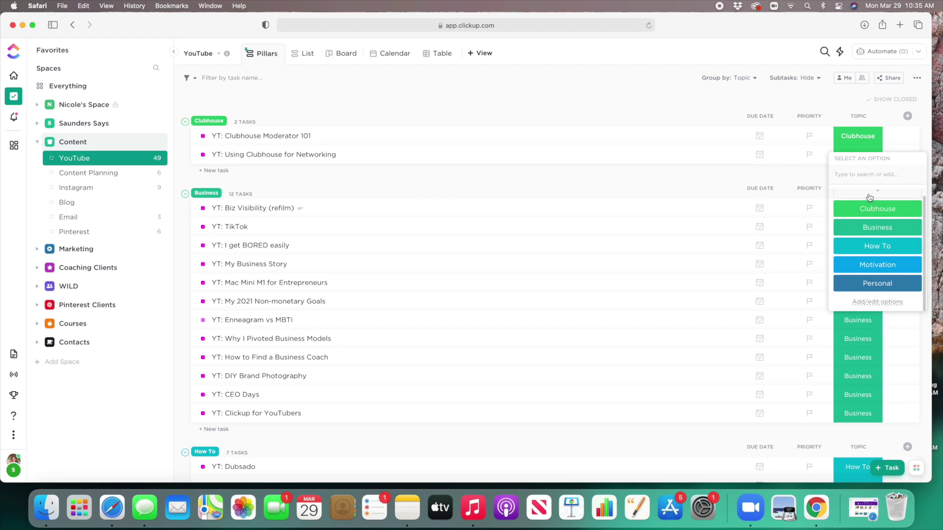
{"action": "left_click", "coordinate": [796, 176]}
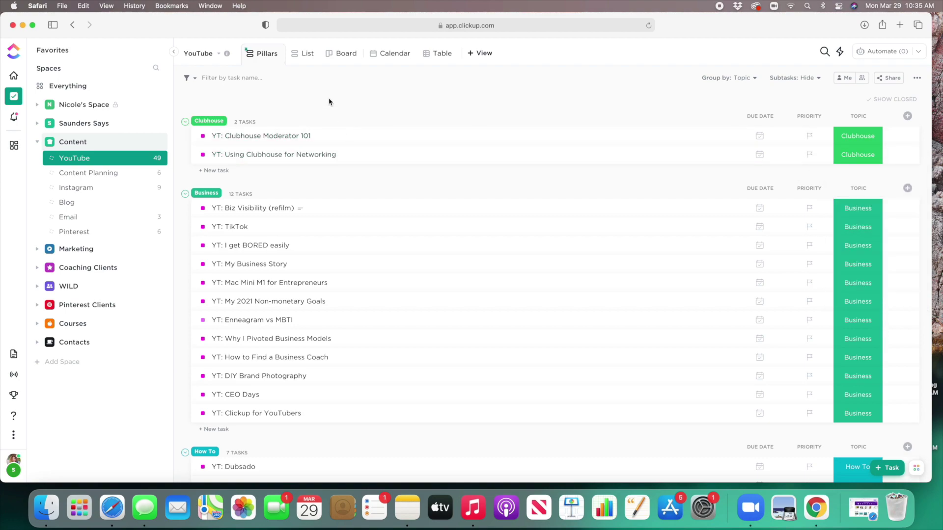
Step: Show the YouTube tasks in the List view and check the details of the Apr 11 batch filming day task
{"action": "left_click", "coordinate": [302, 60]}
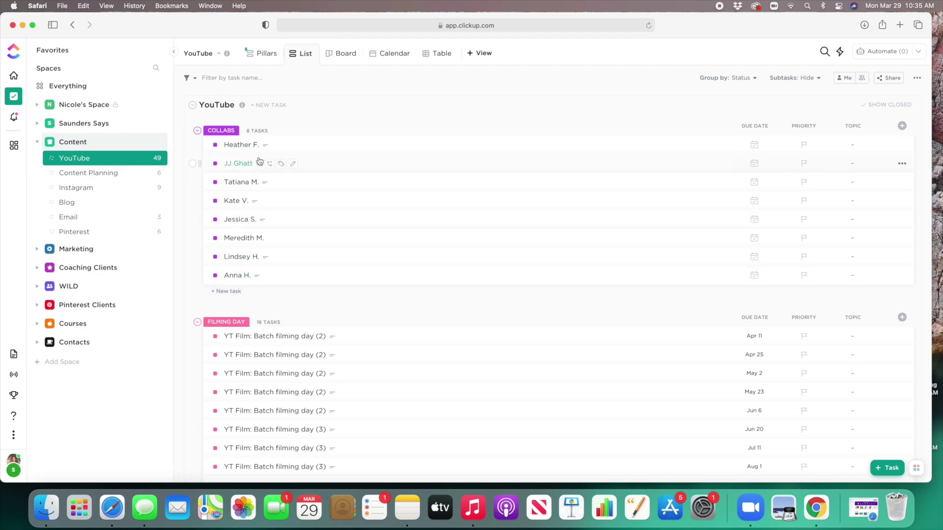
{"action": "scroll", "coordinate": [399, 148], "scroll_direction": "down", "scroll_amount": 5}
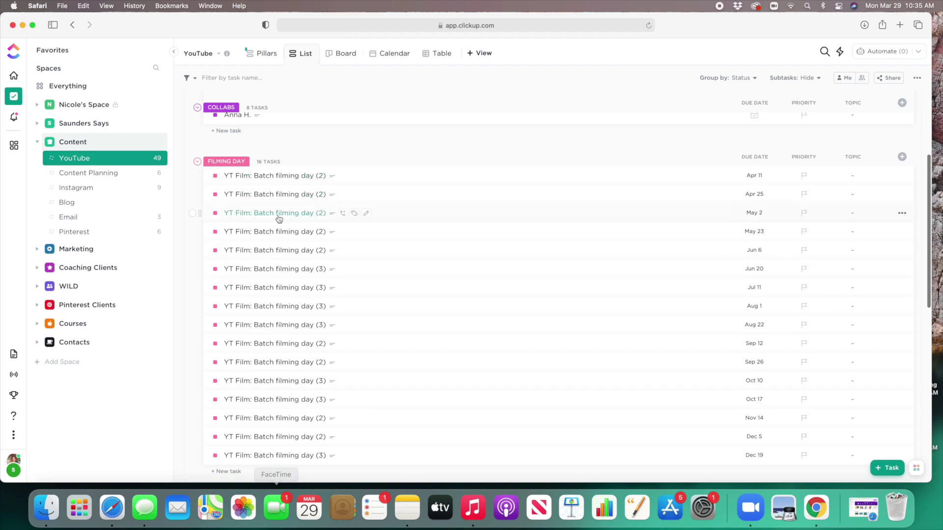
{"action": "left_click", "coordinate": [284, 181]}
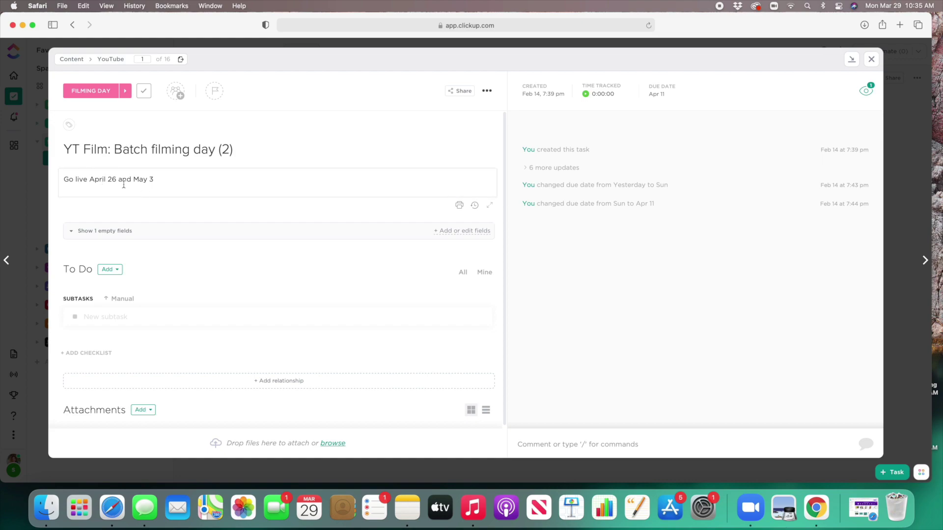
{"action": "mouse_move", "coordinate": [547, 125]}
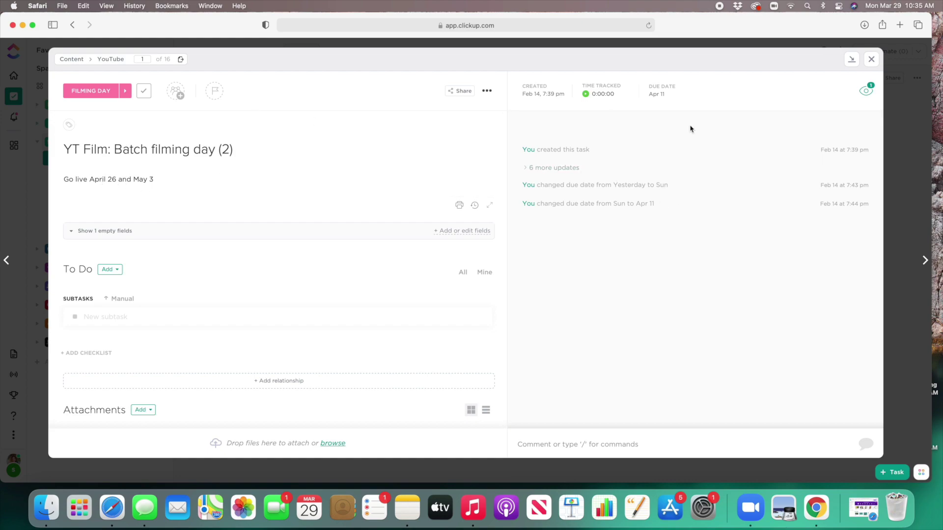
{"action": "left_click", "coordinate": [871, 59]}
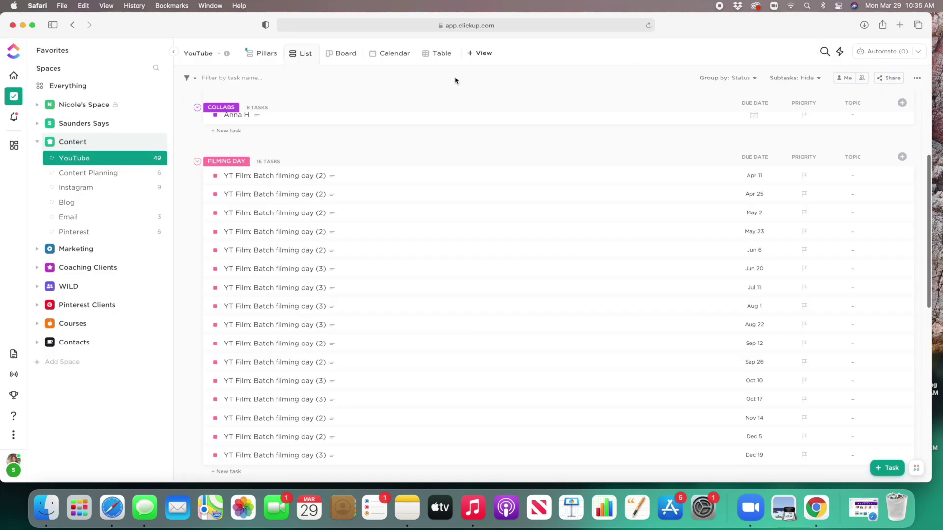
Step: Examine the Collabs, Filming Day and Ideas status groups in the YouTube list
{"action": "scroll", "coordinate": [274, 362], "scroll_direction": "down", "scroll_amount": 3}
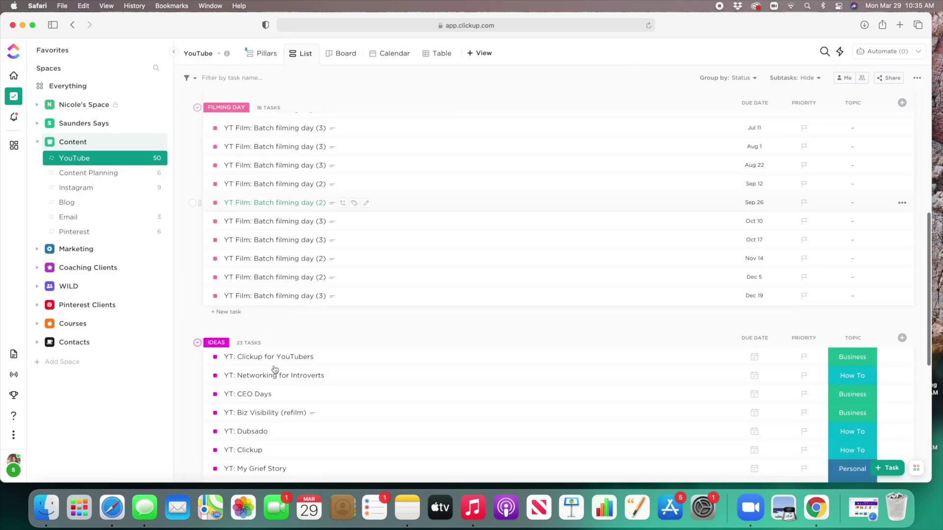
{"action": "scroll", "coordinate": [274, 361], "scroll_direction": "up", "scroll_amount": 3}
{"action": "scroll", "coordinate": [273, 362], "scroll_direction": "down", "scroll_amount": 2}
{"action": "scroll", "coordinate": [265, 169], "scroll_direction": "up", "scroll_amount": 3}
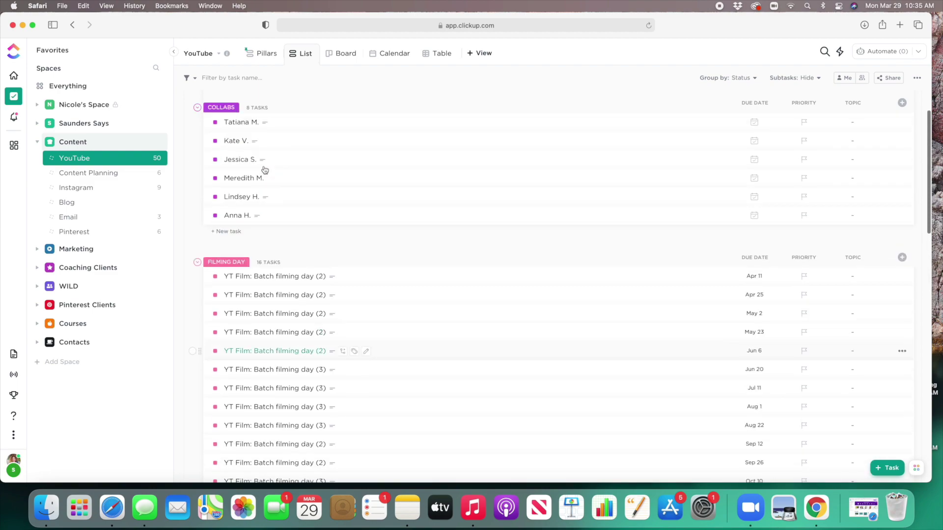
{"action": "scroll", "coordinate": [265, 169], "scroll_direction": "down", "scroll_amount": 6}
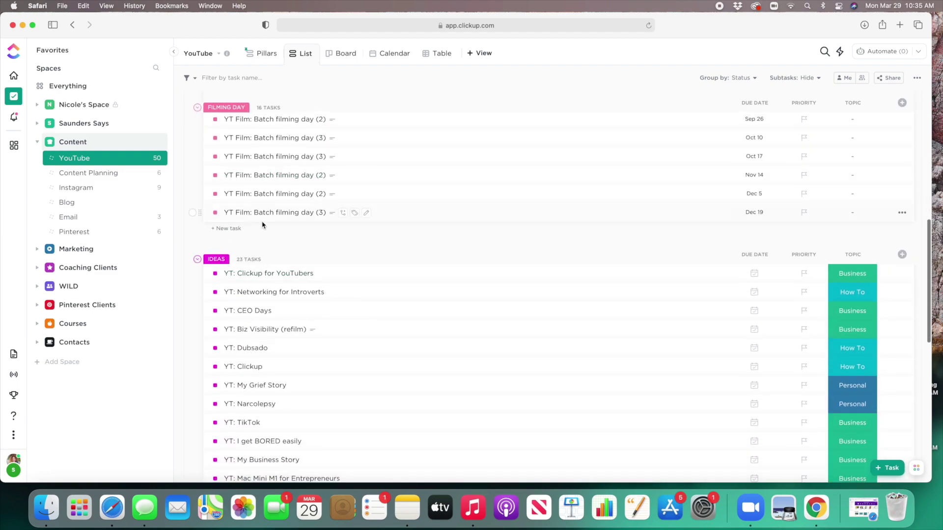
{"action": "scroll", "coordinate": [265, 318], "scroll_direction": "down", "scroll_amount": 3}
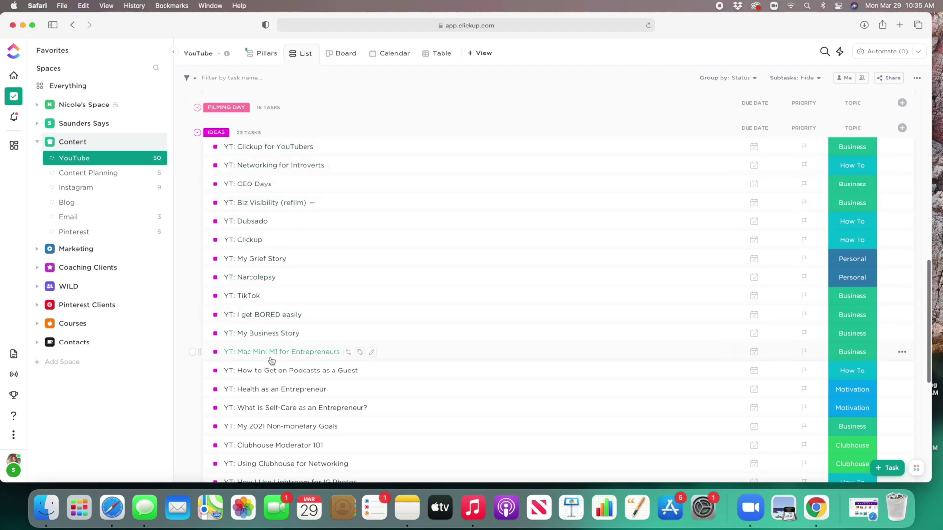
{"action": "scroll", "coordinate": [270, 362], "scroll_direction": "down", "scroll_amount": 3}
{"action": "scroll", "coordinate": [271, 357], "scroll_direction": "up", "scroll_amount": 3}
{"action": "scroll", "coordinate": [270, 357], "scroll_direction": "up", "scroll_amount": 1}
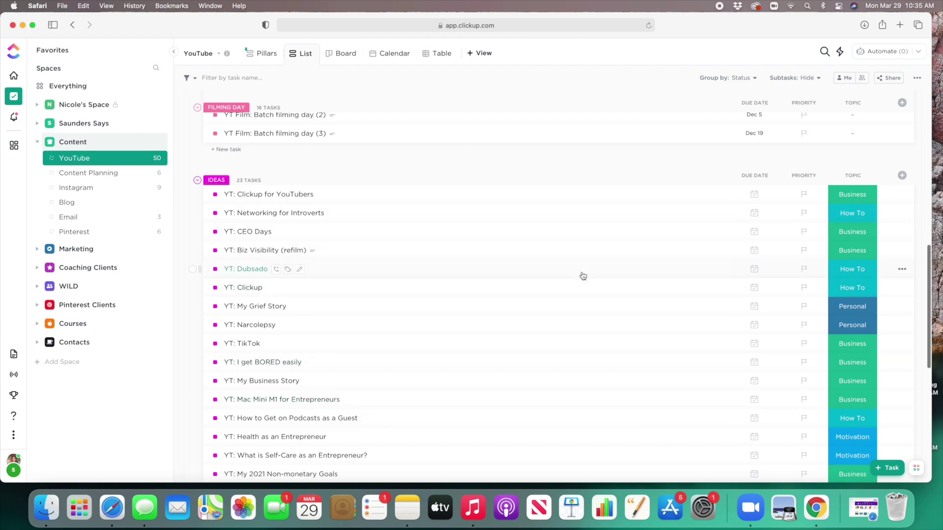
{"action": "scroll", "coordinate": [326, 221], "scroll_direction": "down", "scroll_amount": 1}
{"action": "scroll", "coordinate": [246, 172], "scroll_direction": "up", "scroll_amount": 2}
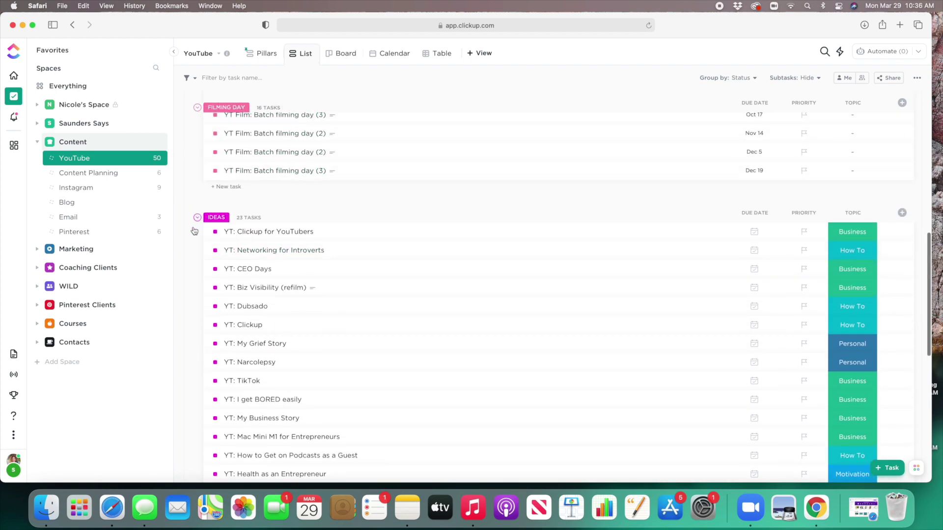
Step: Show the YouTube tasks in the Board view and look through the Ideas column
{"action": "left_click", "coordinate": [347, 55]}
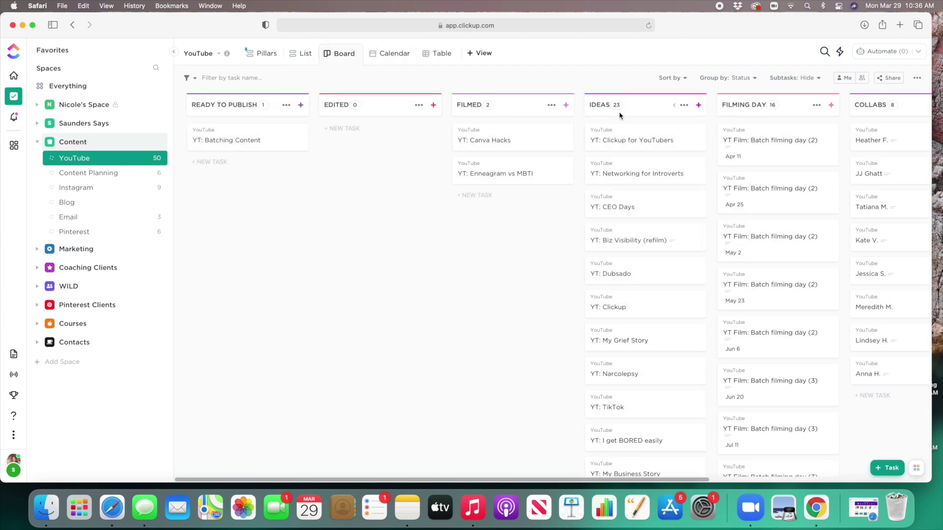
{"action": "scroll", "coordinate": [652, 339], "scroll_direction": "down", "scroll_amount": 10}
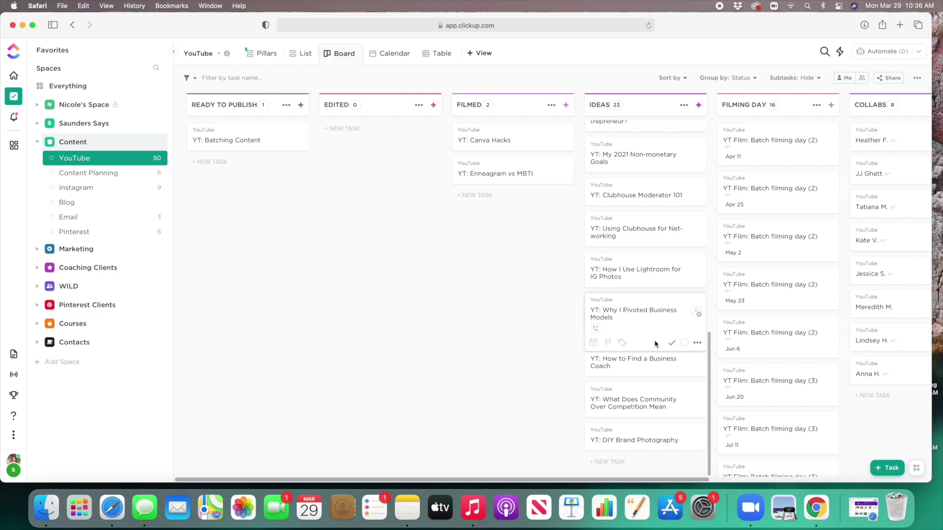
{"action": "scroll", "coordinate": [654, 343], "scroll_direction": "up", "scroll_amount": 10}
Step: Return to the List view and review the Ideas, Filmed and Ready to Publish status groups
{"action": "left_click", "coordinate": [298, 54]}
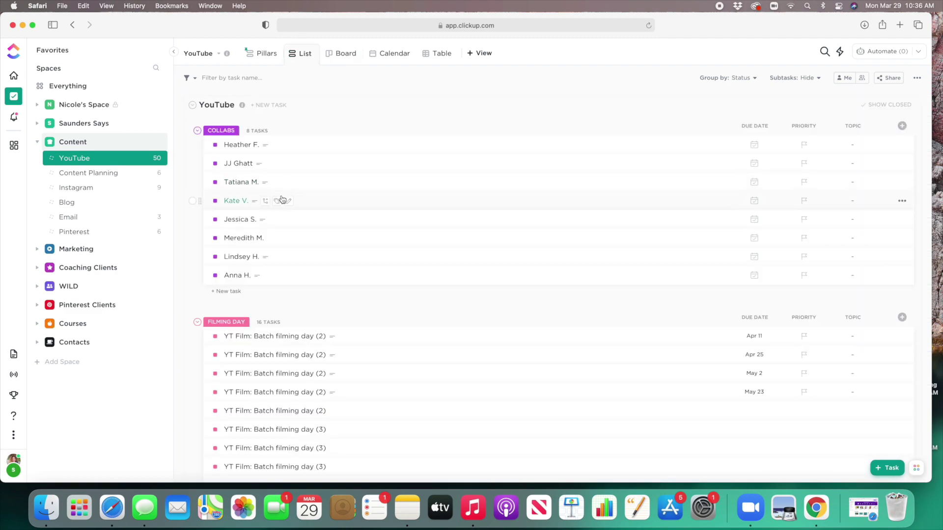
{"action": "scroll", "coordinate": [280, 200], "scroll_direction": "down", "scroll_amount": 15}
{"action": "scroll", "coordinate": [282, 199], "scroll_direction": "down", "scroll_amount": 8}
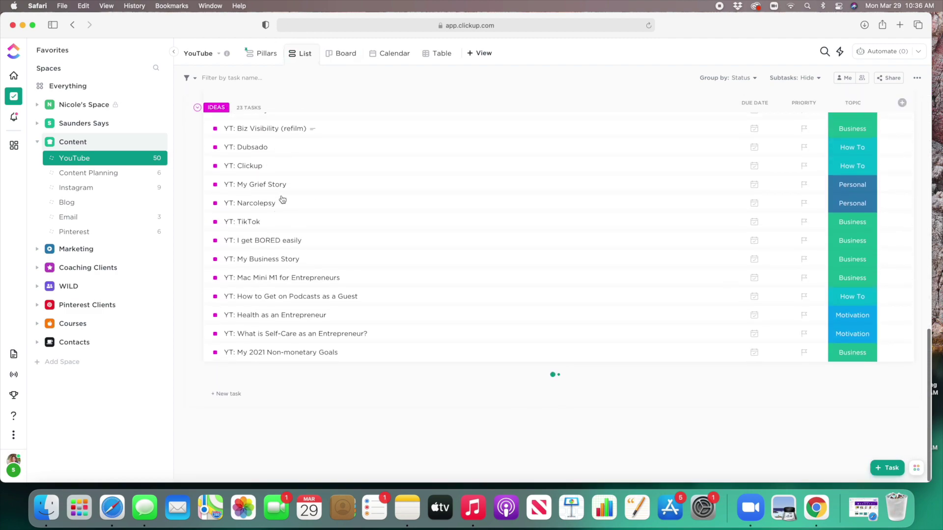
{"action": "scroll", "coordinate": [259, 262], "scroll_direction": "down", "scroll_amount": 2}
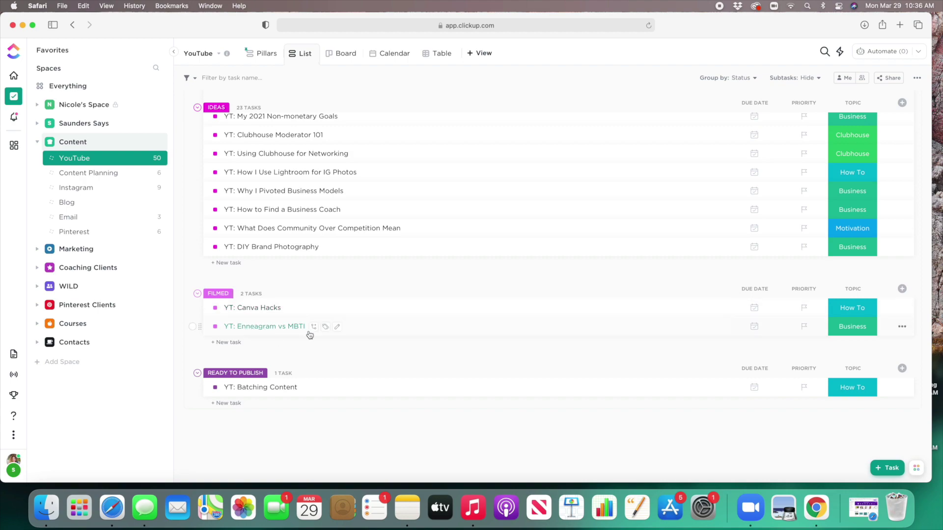
{"action": "scroll", "coordinate": [259, 295], "scroll_direction": "up", "scroll_amount": 5}
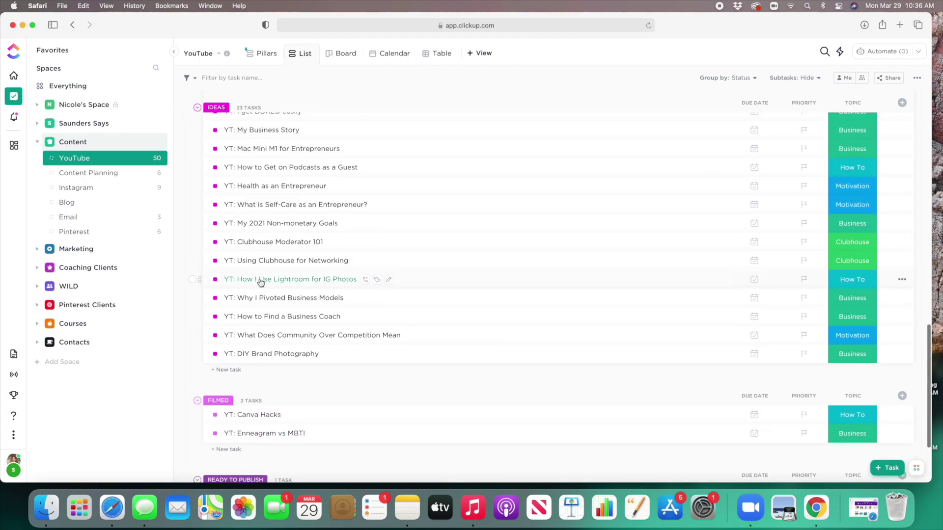
{"action": "scroll", "coordinate": [261, 282], "scroll_direction": "up", "scroll_amount": 5}
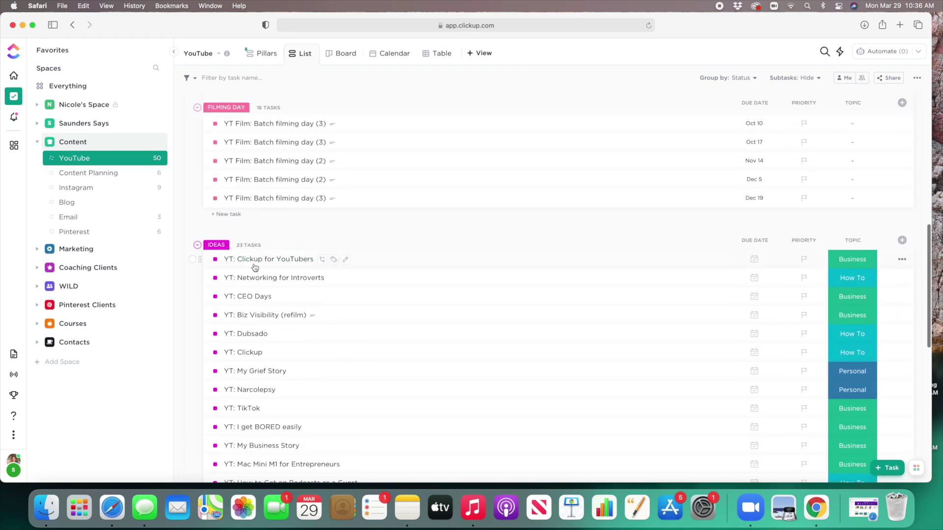
Step: In the Board view, move YT: Clickup for YouTubers and YT: Networking for Introverts from Ideas to Filmed
{"action": "left_click", "coordinate": [338, 58]}
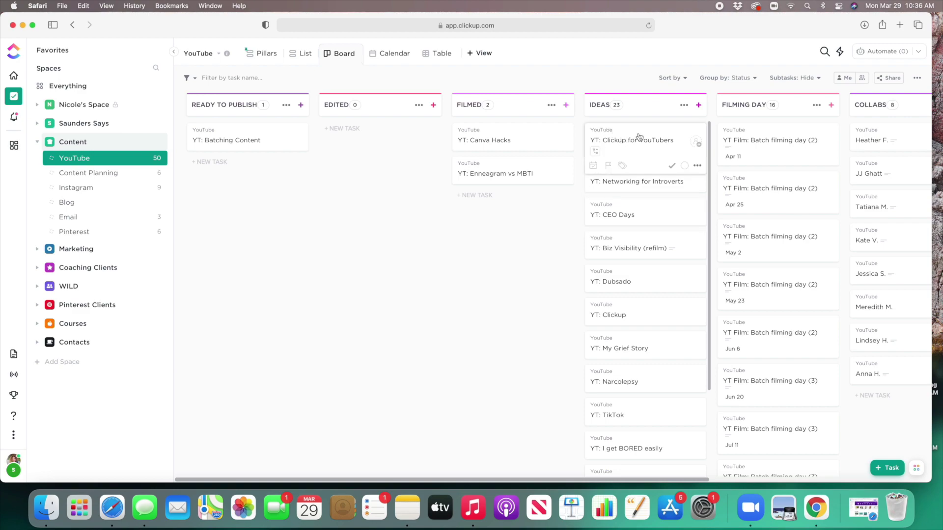
{"action": "left_click_drag", "start_coordinate": [563, 153], "coordinate": [486, 185]}
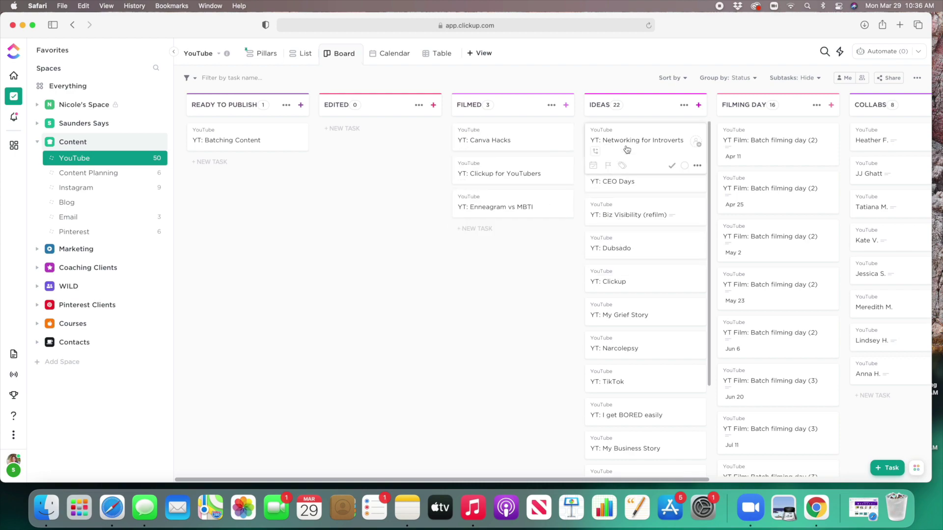
{"action": "left_click_drag", "start_coordinate": [637, 137], "coordinate": [501, 237]}
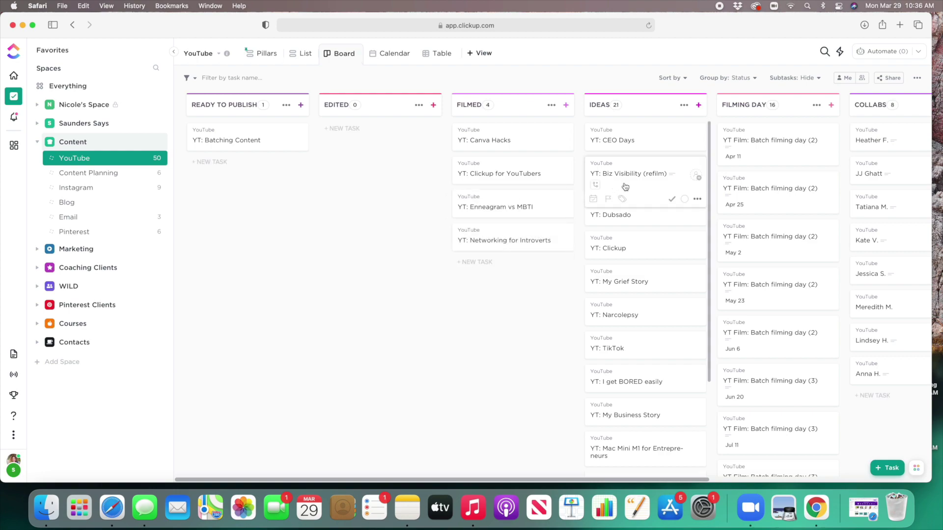
Step: Look through the remaining Ideas cards and move YT: Canva Hacks from Filmed to Edited
{"action": "scroll", "coordinate": [625, 187], "scroll_direction": "down", "scroll_amount": 5}
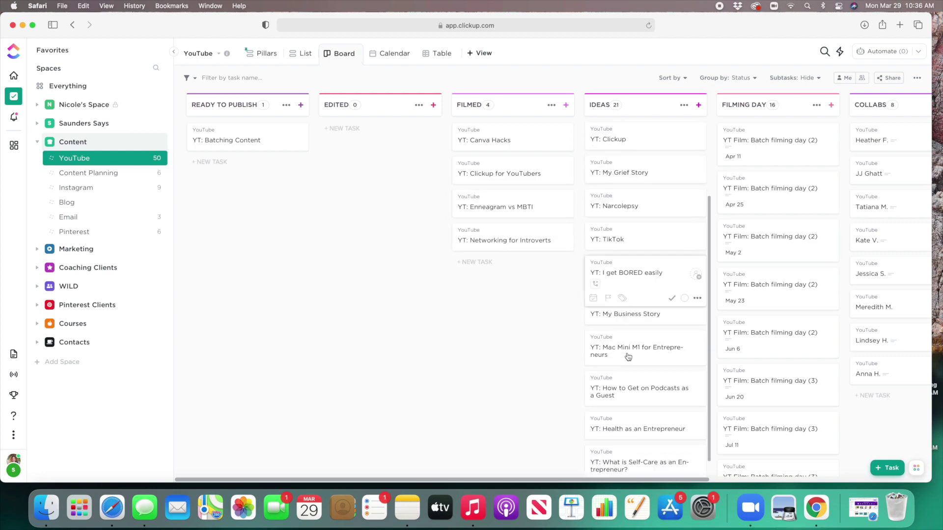
{"action": "scroll", "coordinate": [628, 357], "scroll_direction": "down", "scroll_amount": 7}
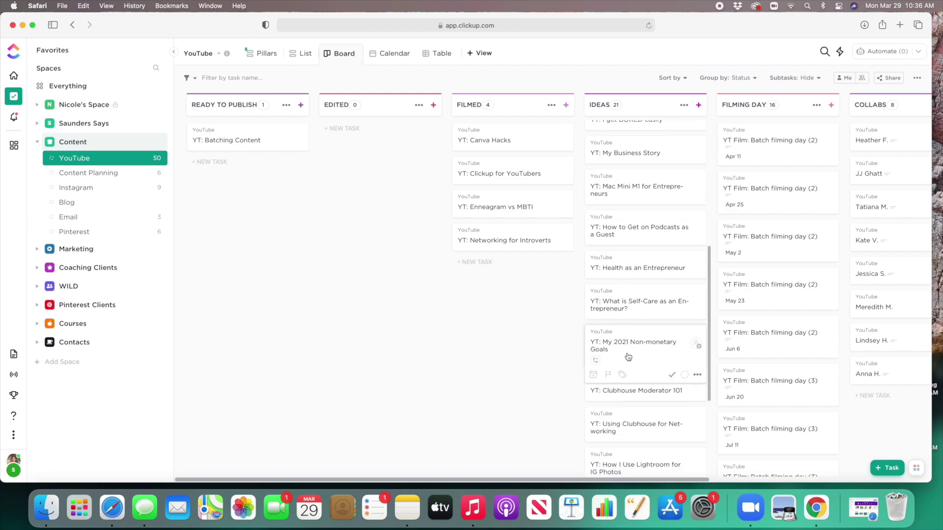
{"action": "scroll", "coordinate": [628, 357], "scroll_direction": "down", "scroll_amount": 7}
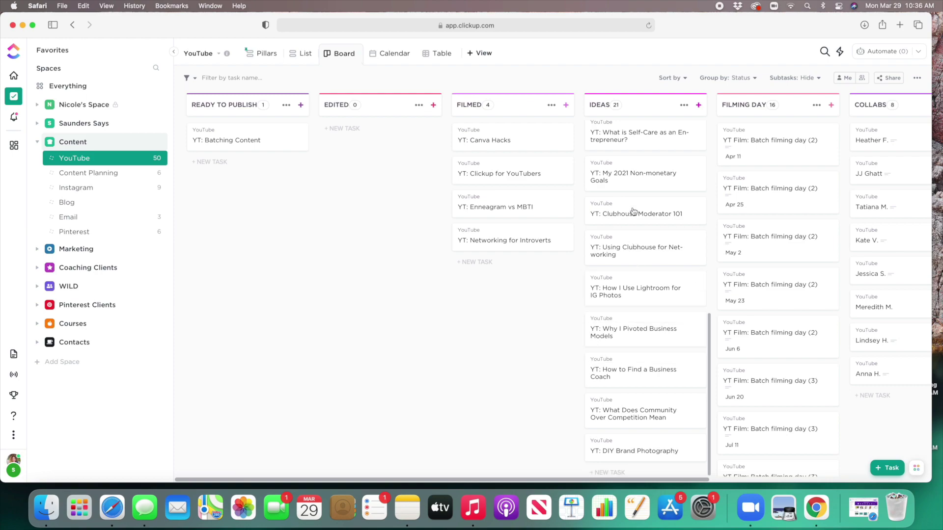
{"action": "scroll", "coordinate": [634, 211], "scroll_direction": "up", "scroll_amount": 15}
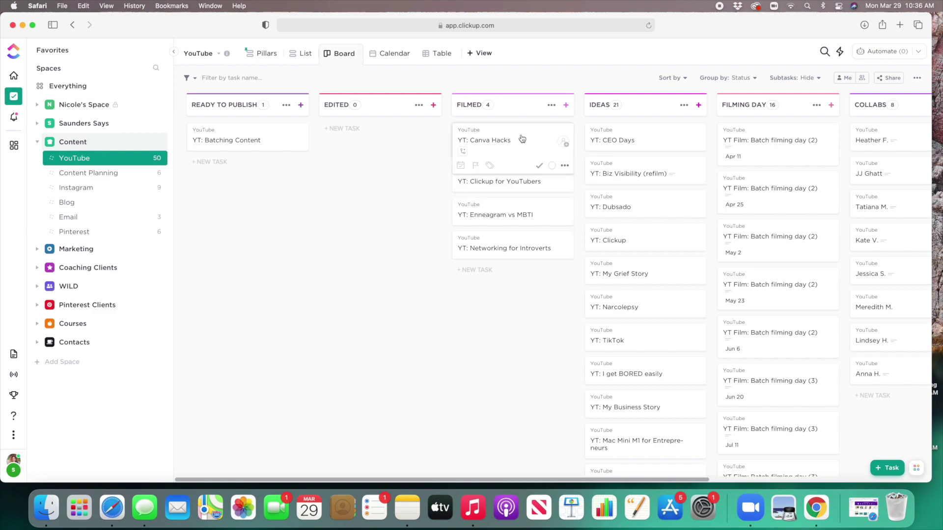
{"action": "left_click_drag", "start_coordinate": [438, 132], "coordinate": [392, 136]}
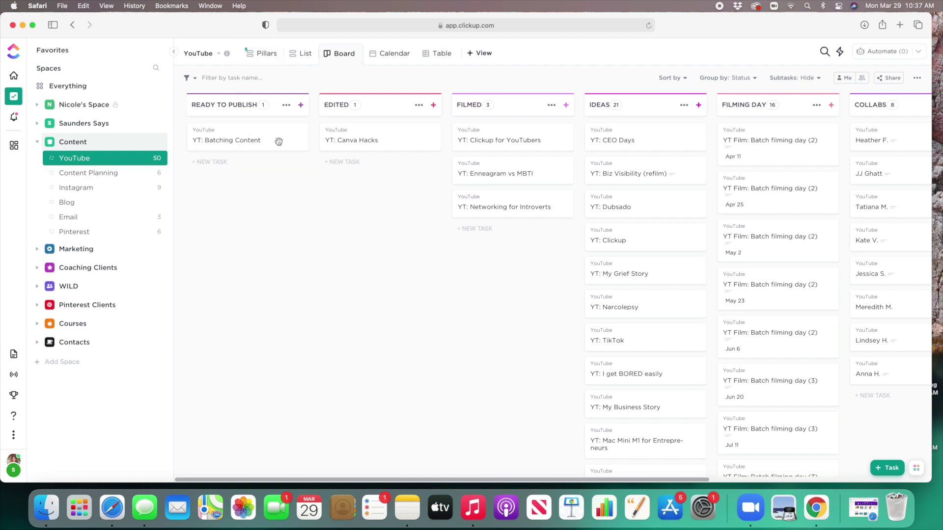
Step: Review the board's status columns from Ready to Publish through to Complete
{"action": "mouse_move", "coordinate": [271, 129]}
{"action": "mouse_move", "coordinate": [485, 212]}
{"action": "scroll", "coordinate": [487, 212], "scroll_direction": "right", "scroll_amount": 10}
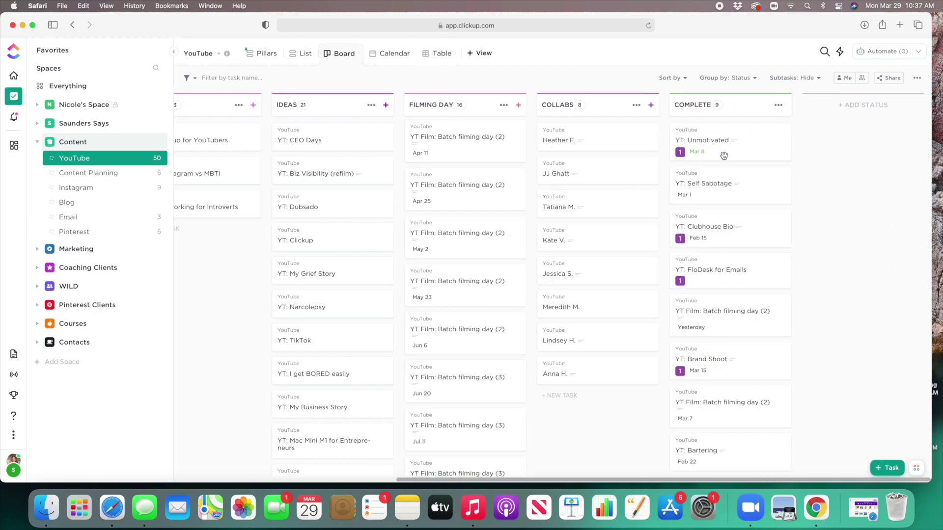
{"action": "mouse_move", "coordinate": [786, 421]}
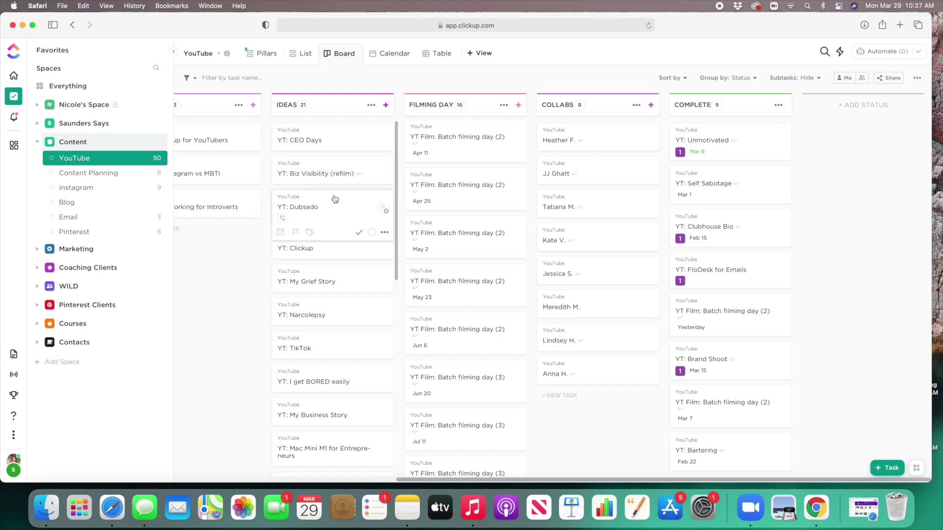
{"action": "scroll", "coordinate": [329, 197], "scroll_direction": "left", "scroll_amount": 10}
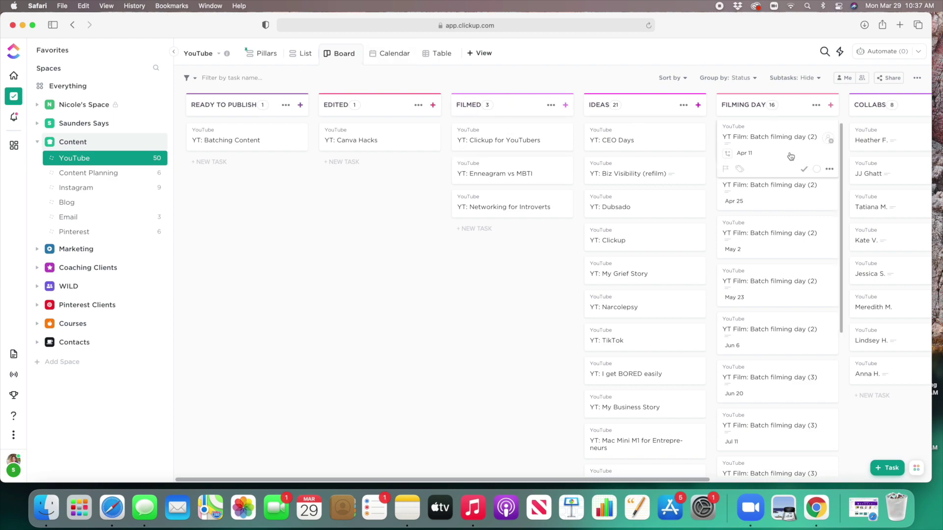
{"action": "scroll", "coordinate": [788, 156], "scroll_direction": "right", "scroll_amount": 5}
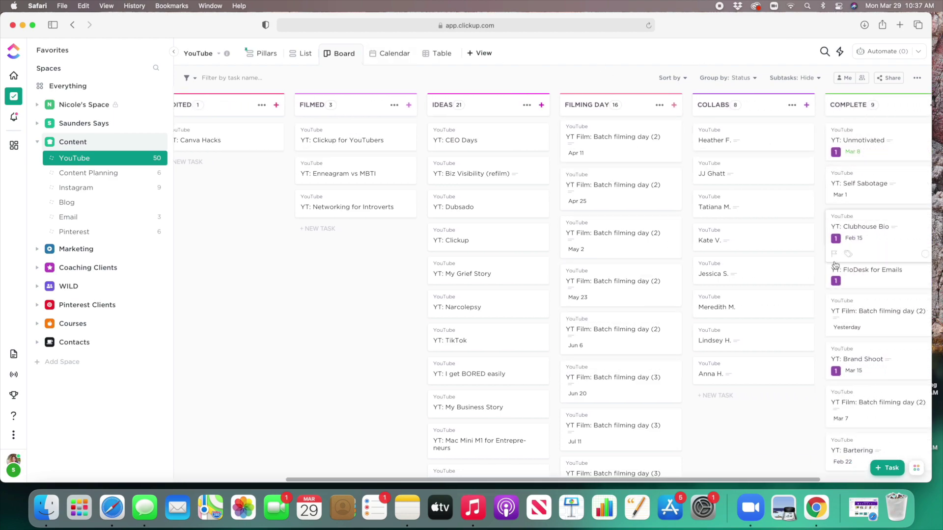
{"action": "scroll", "coordinate": [759, 245], "scroll_direction": "right", "scroll_amount": 5}
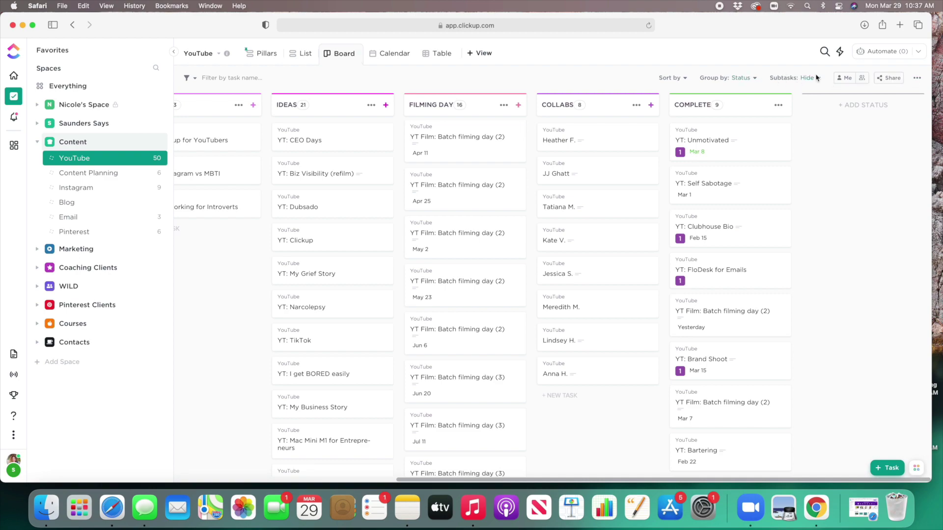
Step: Try grouping the board by the Topic custom field, look over the topic columns and restore the saved layout
{"action": "left_click", "coordinate": [754, 79]}
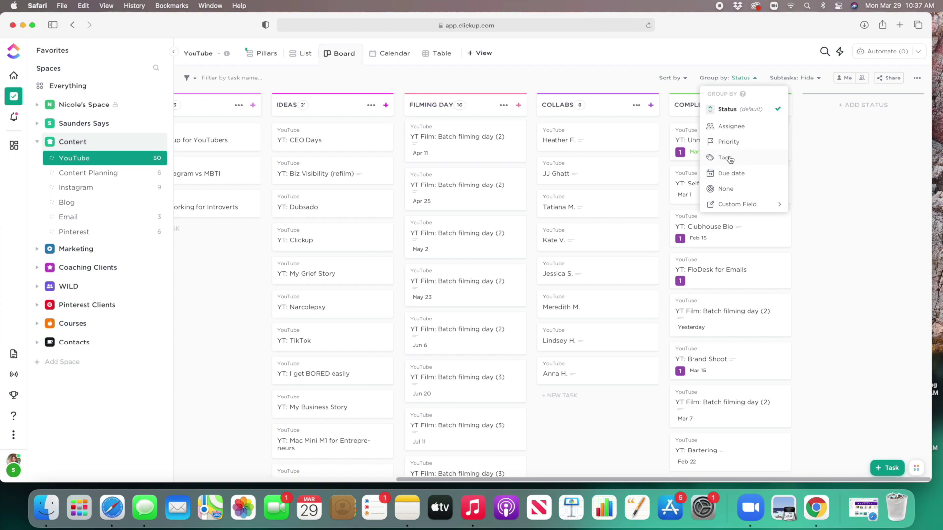
{"action": "mouse_move", "coordinate": [741, 206]}
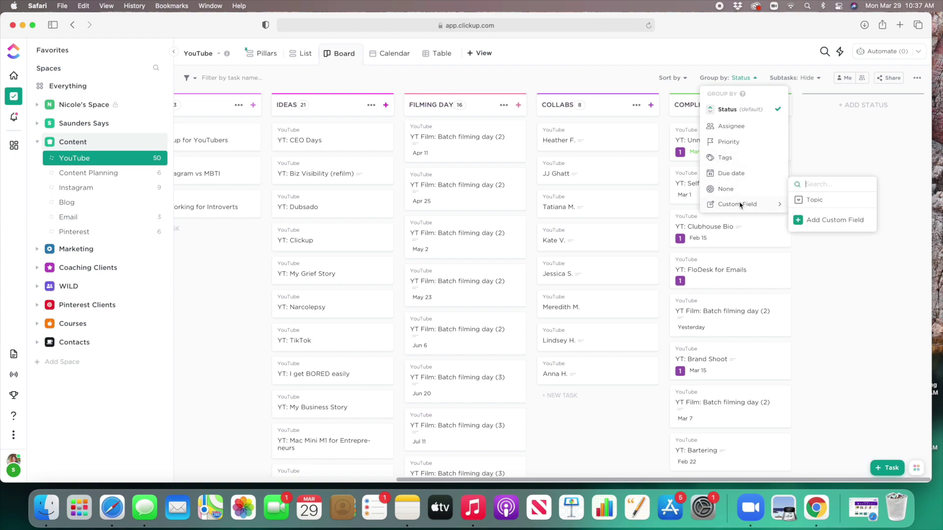
{"action": "left_click", "coordinate": [815, 201]}
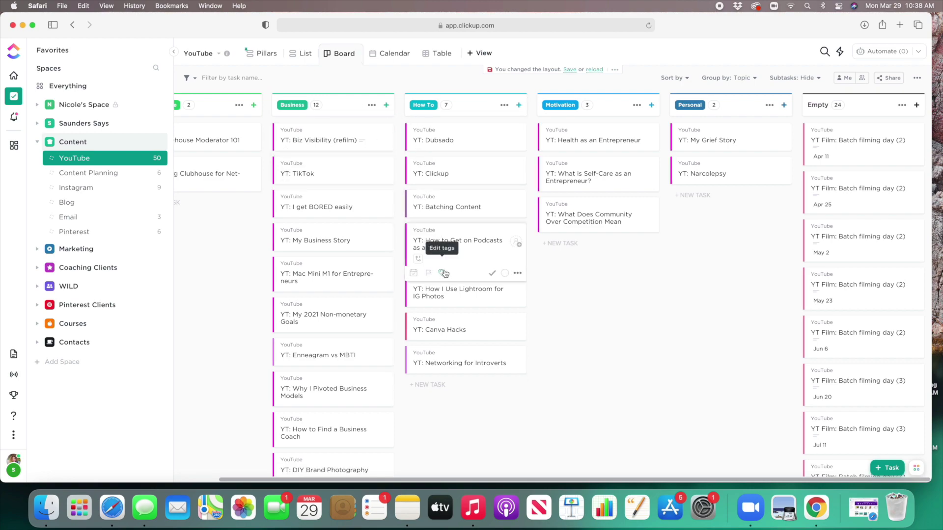
{"action": "scroll", "coordinate": [444, 272], "scroll_direction": "left", "scroll_amount": 2}
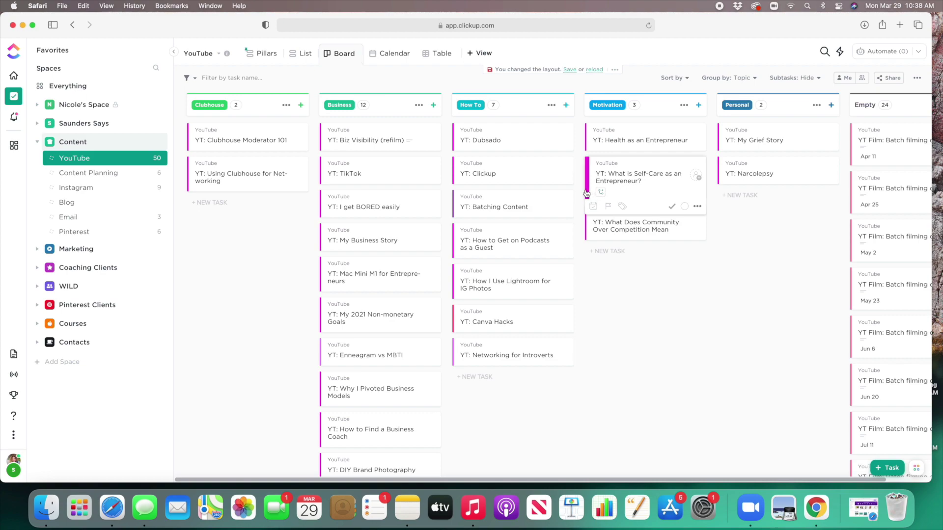
{"action": "mouse_move", "coordinate": [343, 133]}
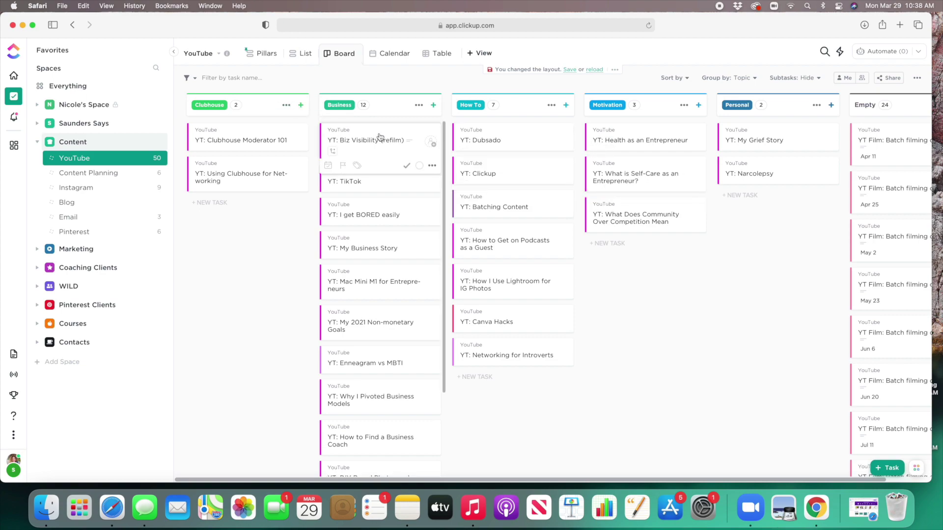
{"action": "scroll", "coordinate": [422, 166], "scroll_direction": "right", "scroll_amount": 2}
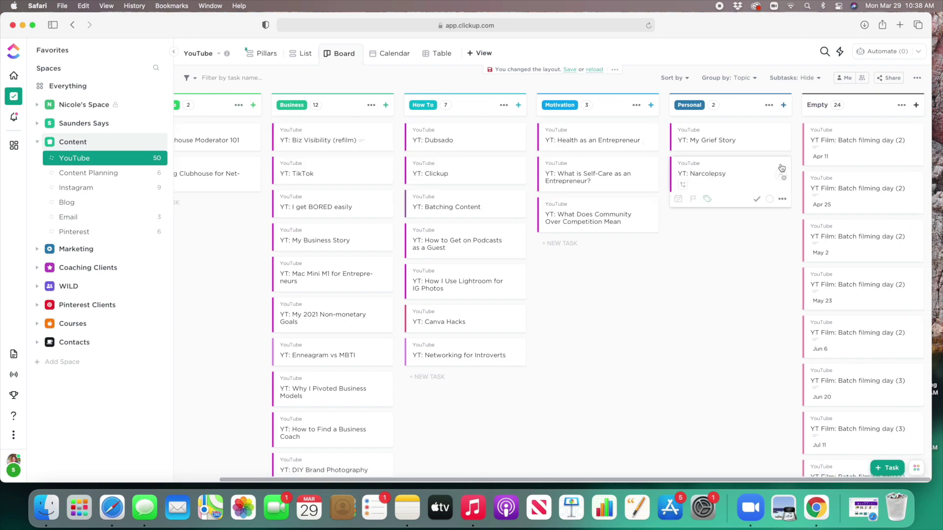
{"action": "left_click", "coordinate": [597, 69]}
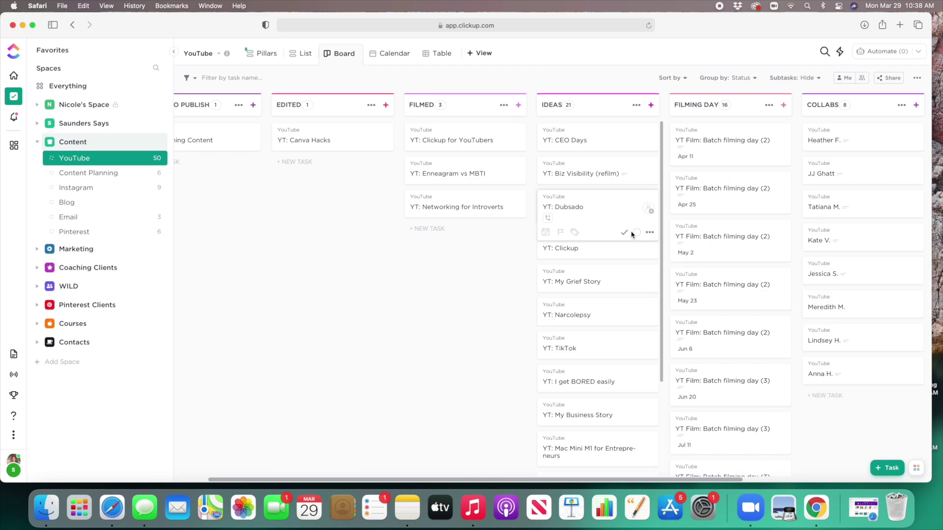
{"action": "scroll", "coordinate": [502, 187], "scroll_direction": "right", "scroll_amount": 3}
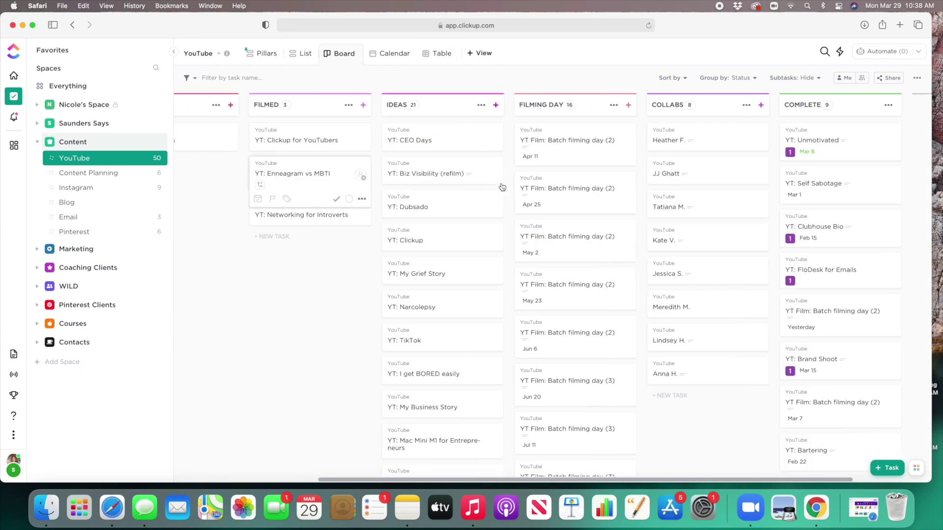
{"action": "scroll", "coordinate": [502, 186], "scroll_direction": "right", "scroll_amount": 2}
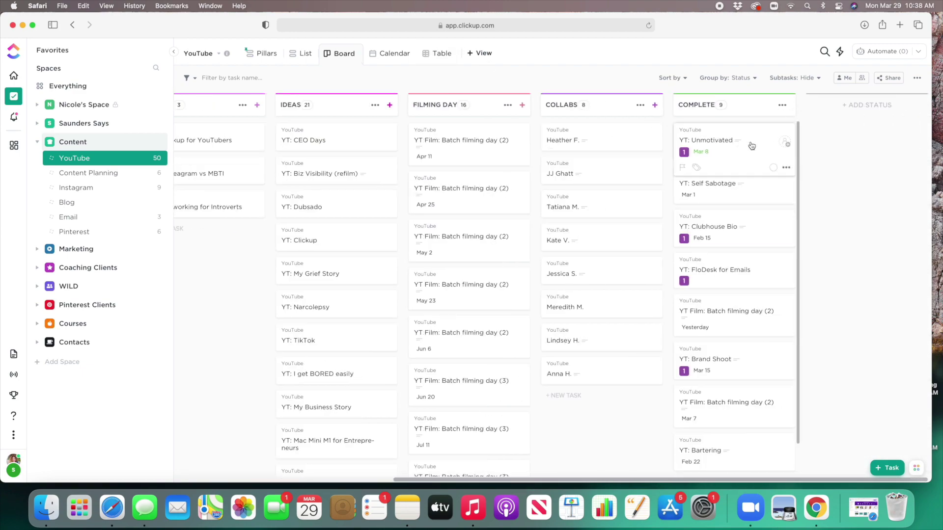
{"action": "left_click", "coordinate": [786, 168]}
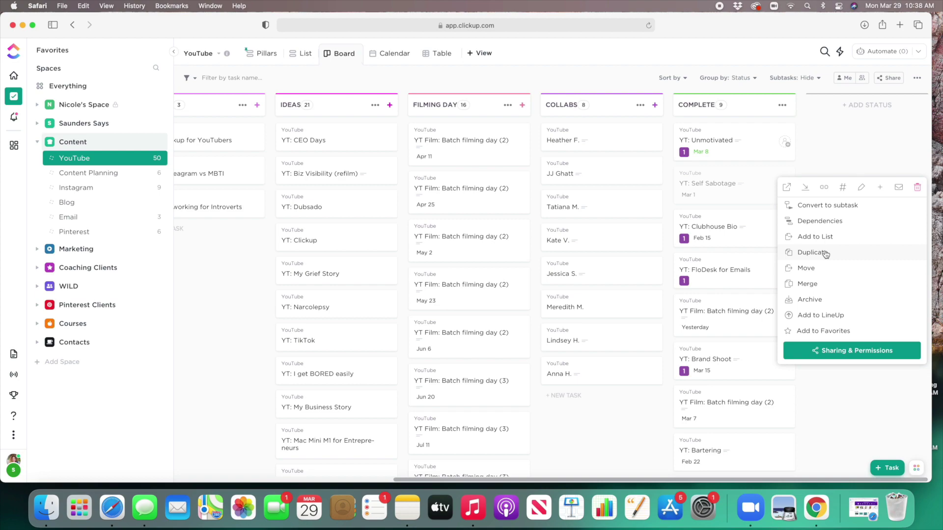
{"action": "left_click", "coordinate": [850, 135]}
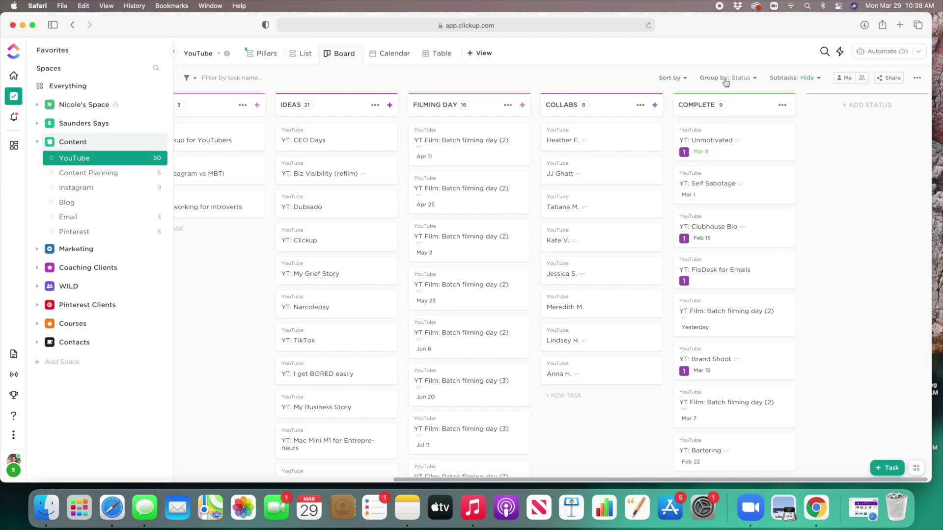
Step: Show the Topic custom field on the YouTube board's task cards
{"action": "left_click", "coordinate": [917, 80]}
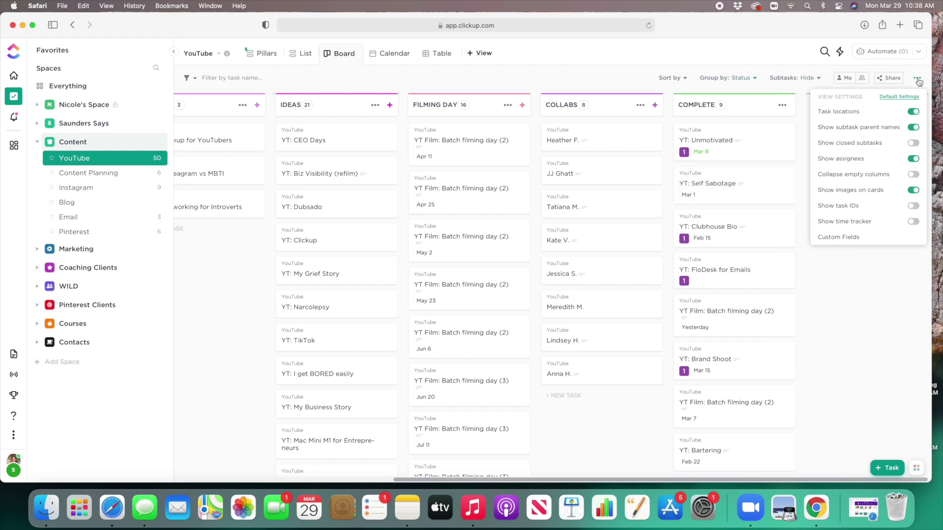
{"action": "left_click", "coordinate": [846, 238]}
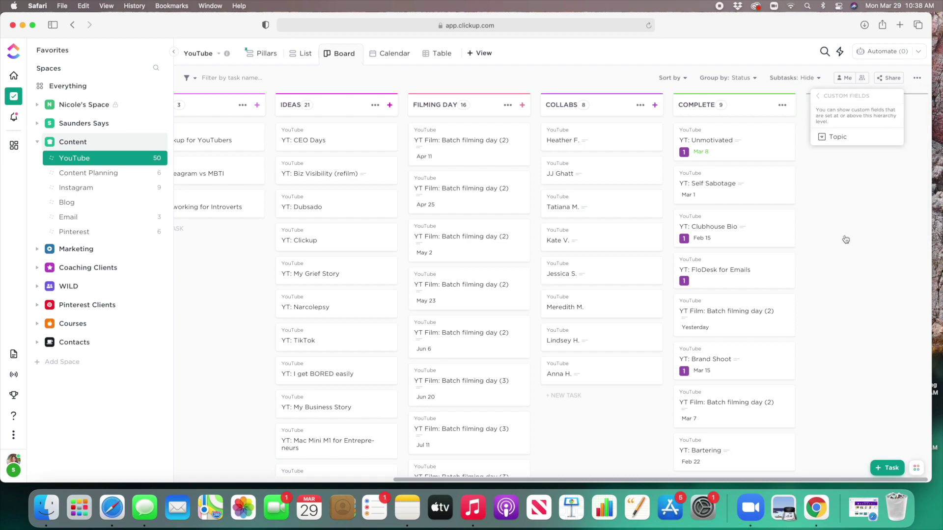
{"action": "left_click", "coordinate": [836, 136]}
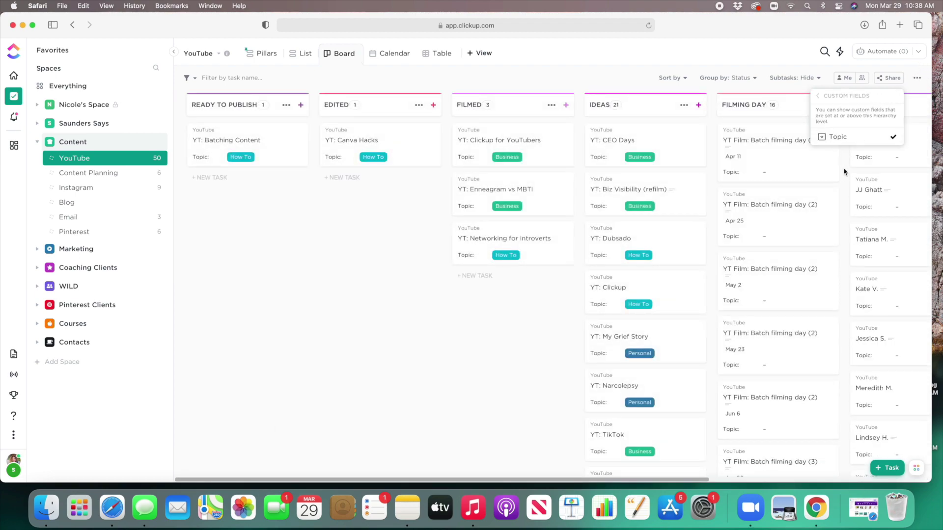
{"action": "left_click", "coordinate": [710, 93]}
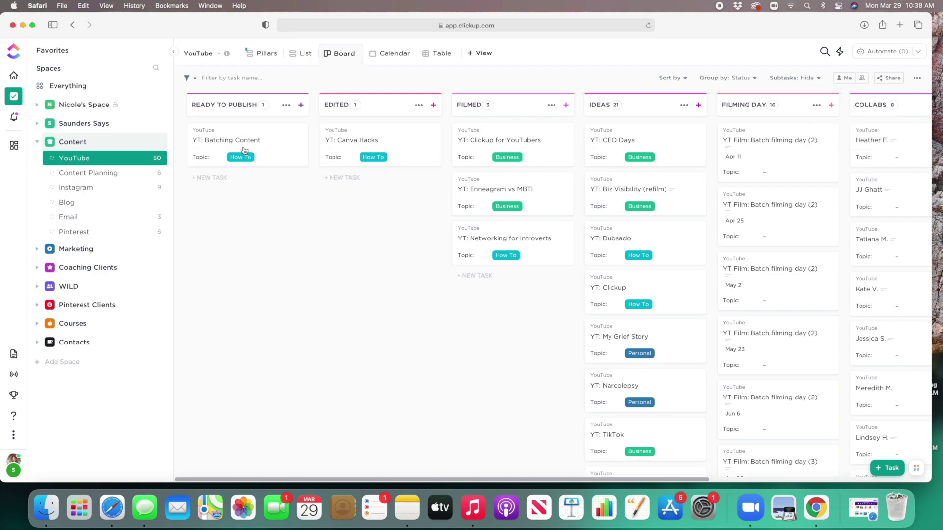
Step: Review the Topic labels on the board's cards across the status columns, from Ready to Publish through to Complete
{"action": "scroll", "coordinate": [614, 241], "scroll_direction": "right", "scroll_amount": 5}
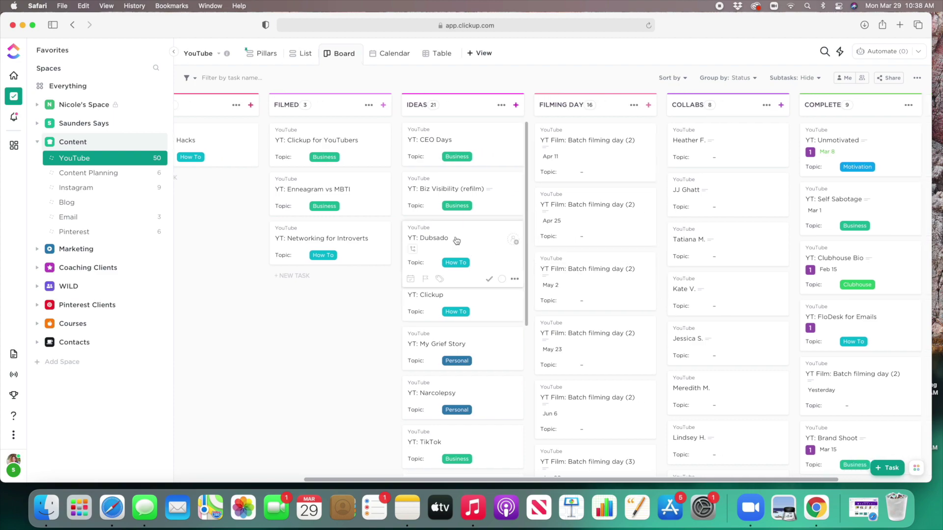
{"action": "scroll", "coordinate": [457, 240], "scroll_direction": "down", "scroll_amount": 5}
{"action": "scroll", "coordinate": [456, 240], "scroll_direction": "up", "scroll_amount": 5}
{"action": "scroll", "coordinate": [541, 212], "scroll_direction": "right", "scroll_amount": 3}
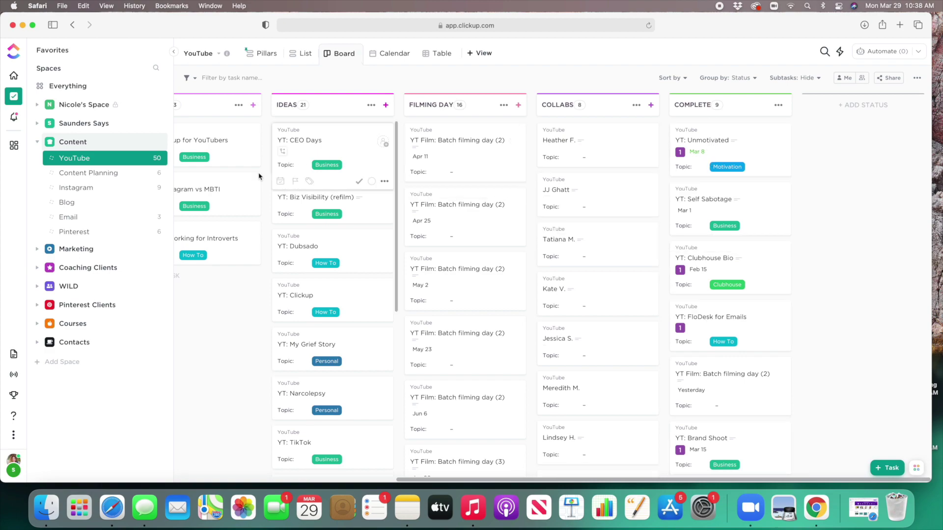
{"action": "scroll", "coordinate": [275, 167], "scroll_direction": "left", "scroll_amount": 5}
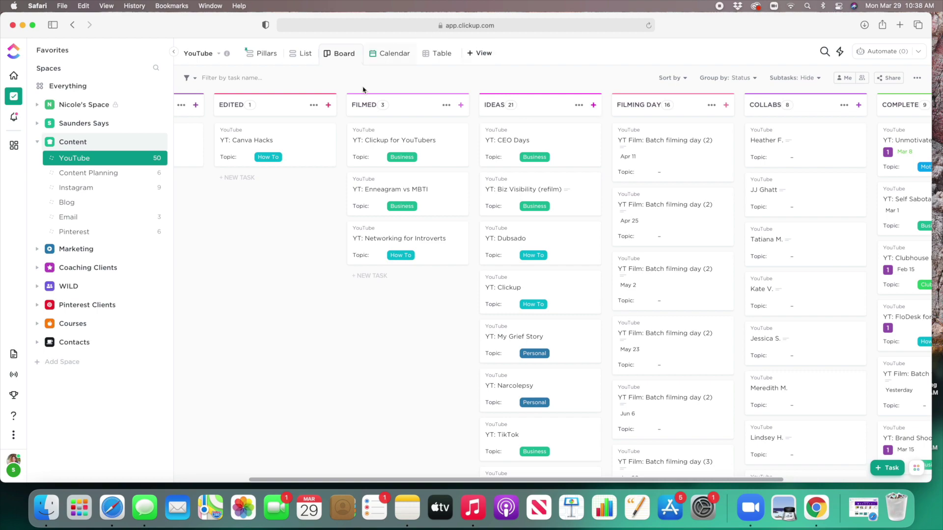
{"action": "scroll", "coordinate": [257, 192], "scroll_direction": "left", "scroll_amount": 3}
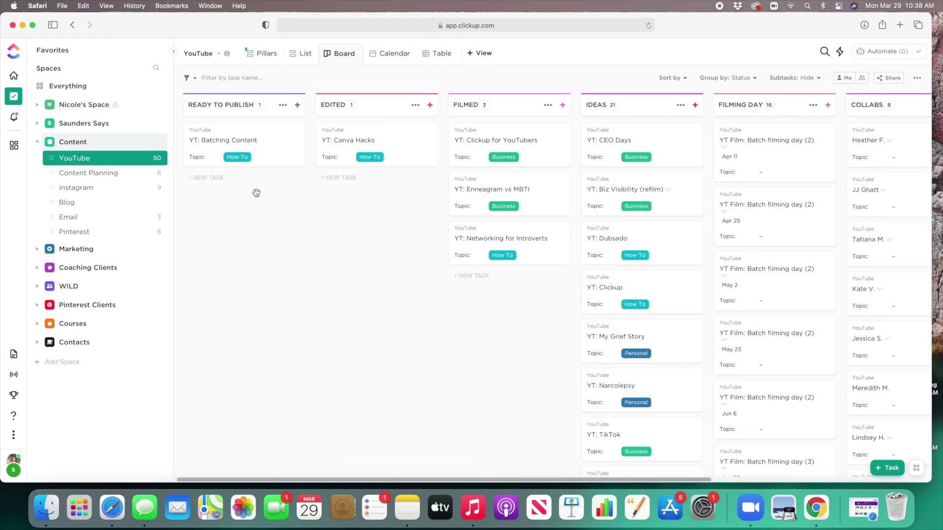
{"action": "scroll", "coordinate": [758, 238], "scroll_direction": "right", "scroll_amount": 5}
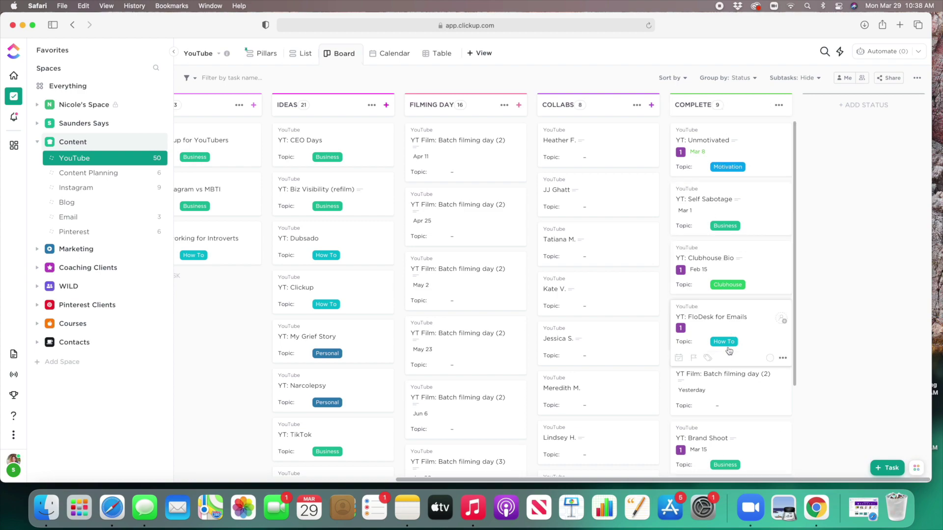
{"action": "scroll", "coordinate": [729, 350], "scroll_direction": "down", "scroll_amount": 4}
{"action": "scroll", "coordinate": [728, 349], "scroll_direction": "up", "scroll_amount": 4}
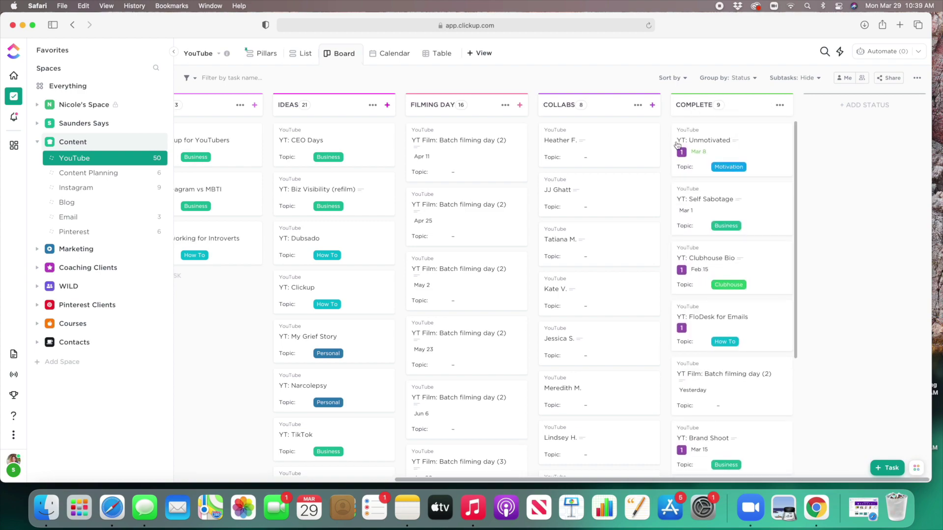
Step: Open the YT: Unmotivated task, set its 3 pin graphics subtask to Complete and close the task
{"action": "left_click", "coordinate": [728, 152]}
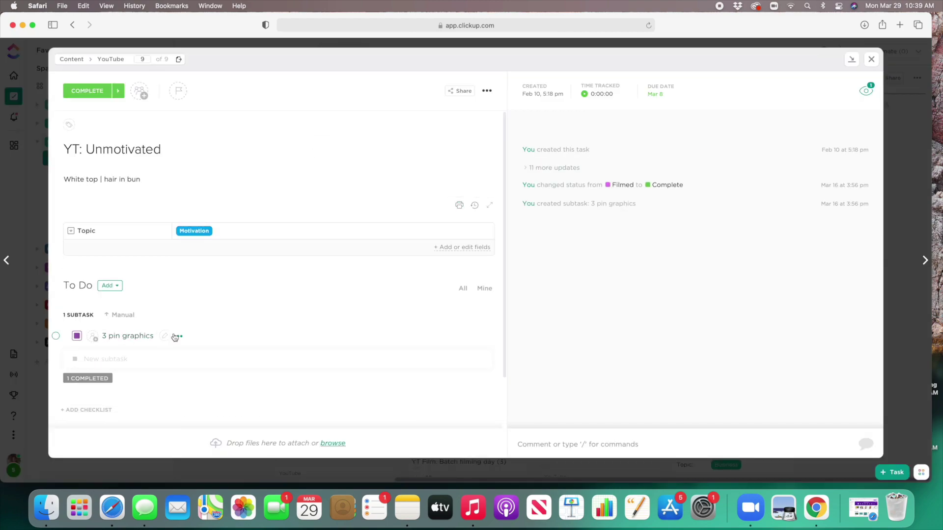
{"action": "left_click", "coordinate": [56, 337]}
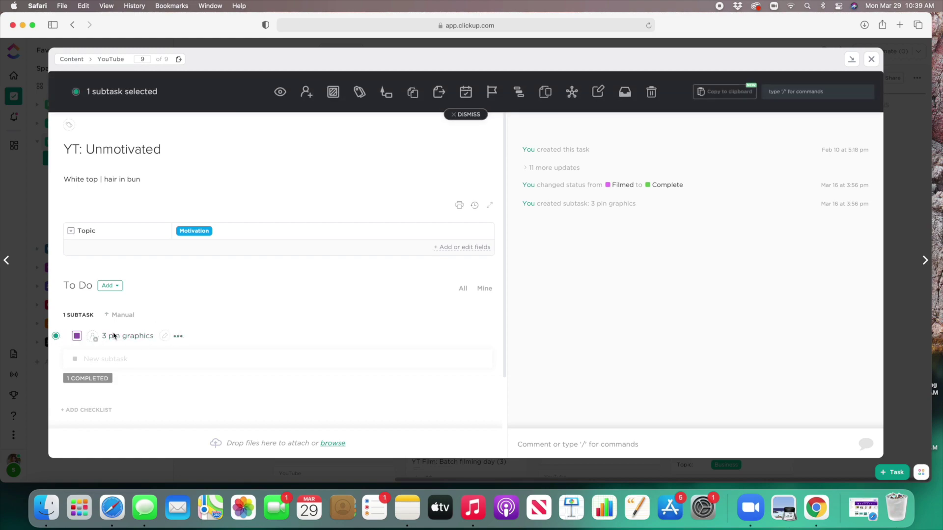
{"action": "left_click", "coordinate": [178, 337]}
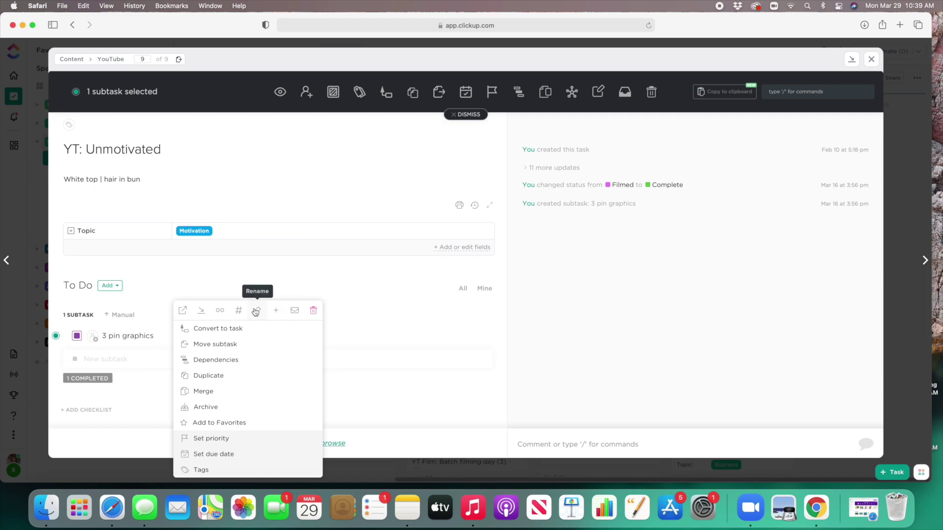
{"action": "left_click", "coordinate": [234, 284]}
{"action": "left_click", "coordinate": [77, 336]}
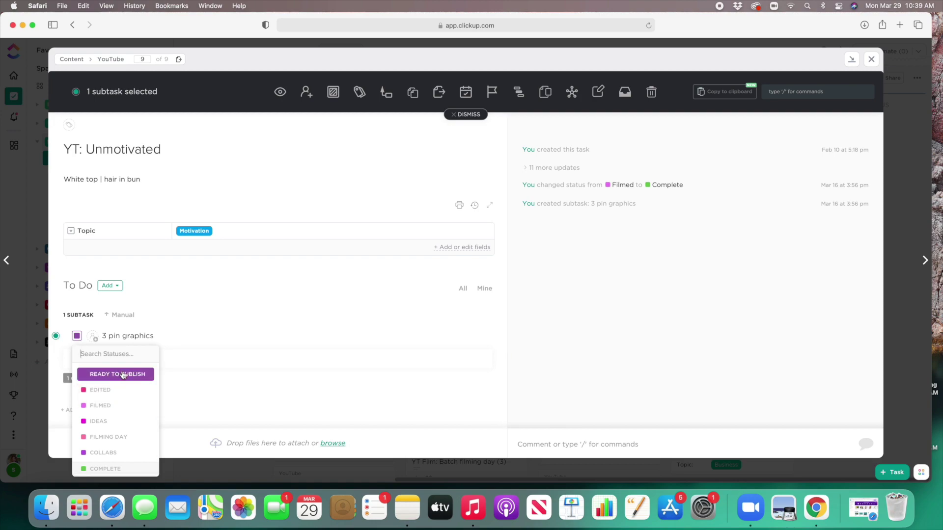
{"action": "left_click", "coordinate": [92, 470]}
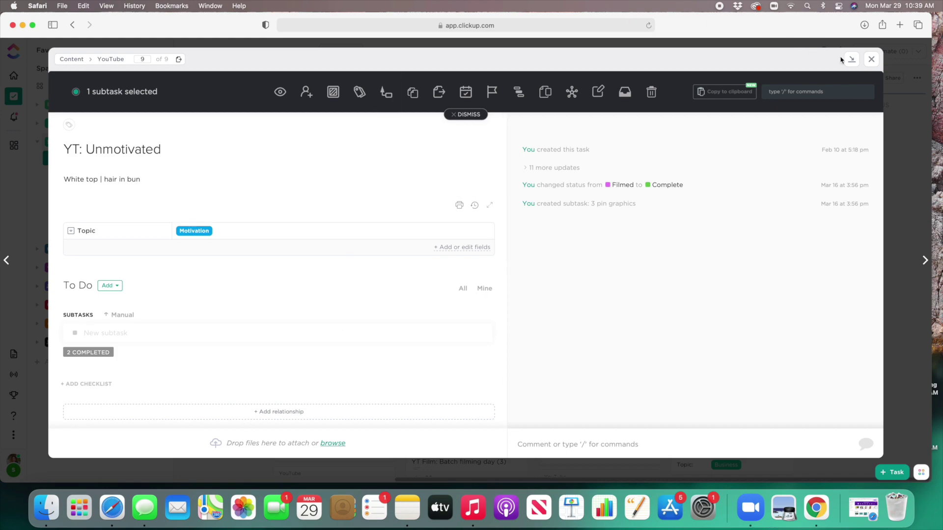
{"action": "left_click", "coordinate": [872, 60]}
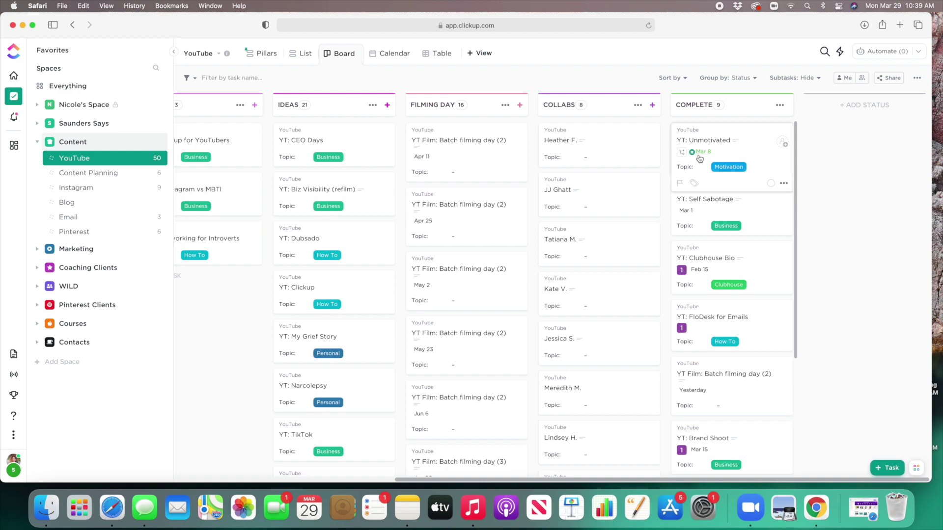
Step: Reopen YT: Unmotivated, show its completed subtasks and set 3 pin graphics back to Ready to Publish
{"action": "left_click", "coordinate": [734, 157]}
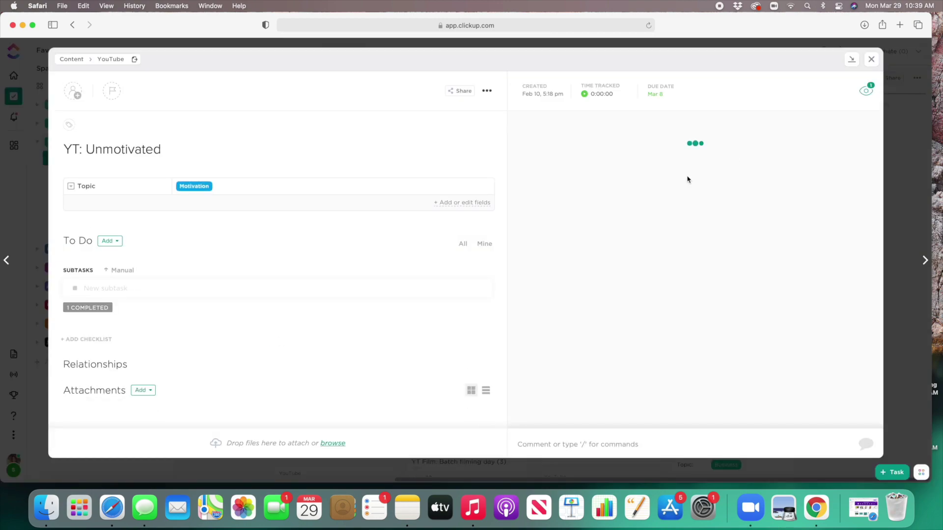
{"action": "left_click", "coordinate": [101, 353]}
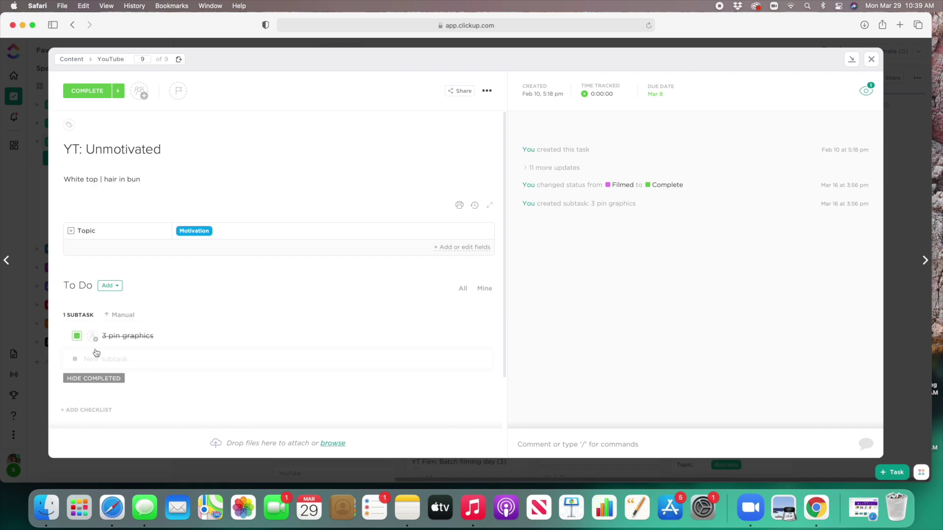
{"action": "left_click", "coordinate": [76, 336]}
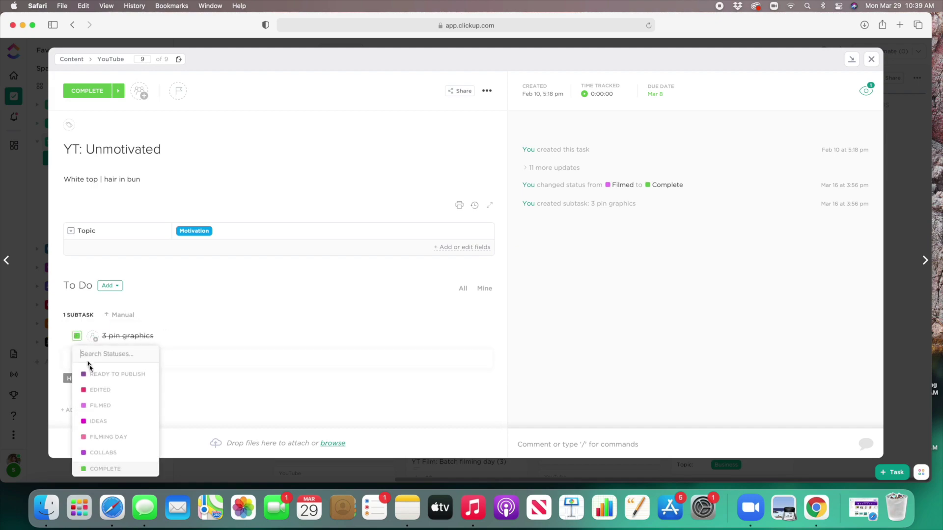
{"action": "left_click", "coordinate": [109, 376]}
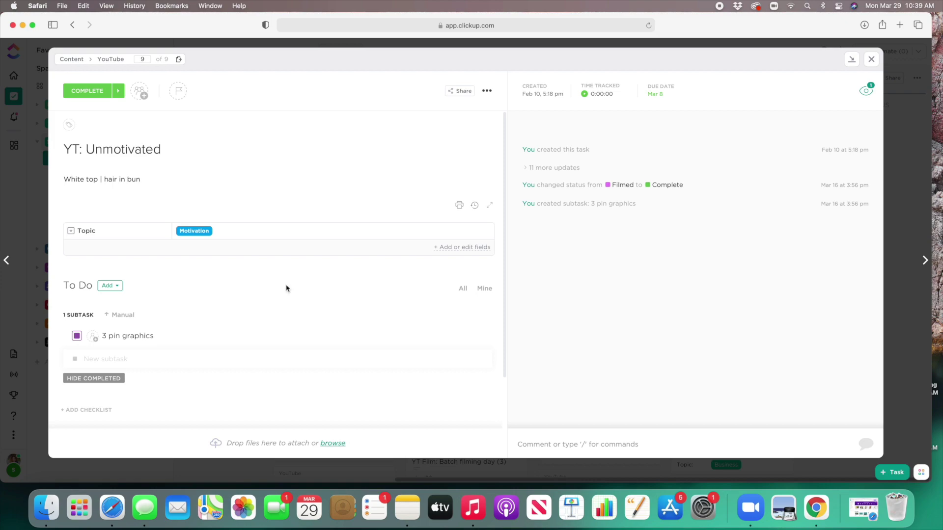
{"action": "left_click", "coordinate": [871, 59]}
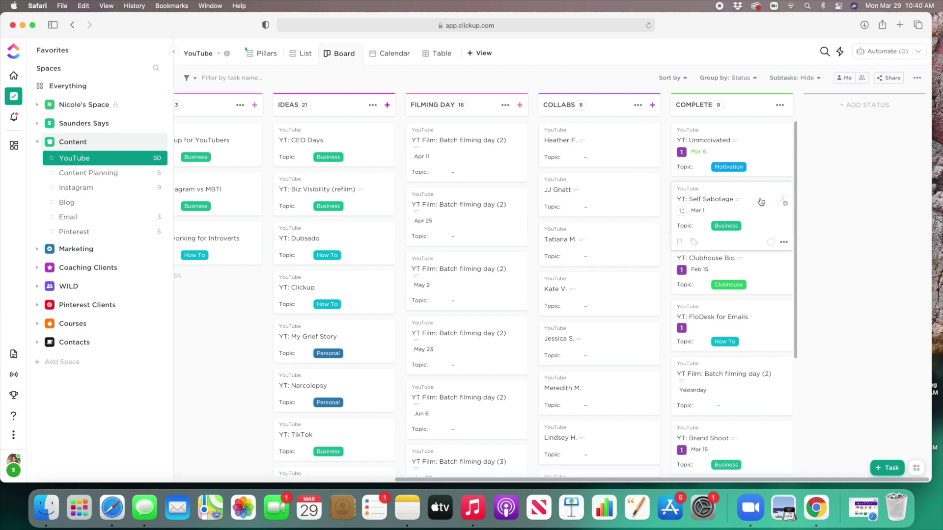
Step: Look through the Complete column's cards for the coloured subtask status markers beneath their titles
{"action": "scroll", "coordinate": [715, 307], "scroll_direction": "down", "scroll_amount": 2}
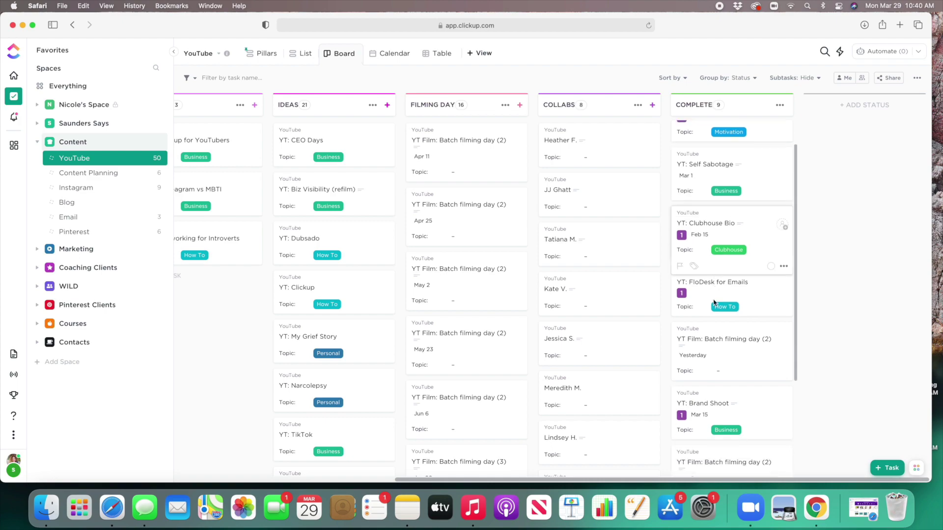
{"action": "scroll", "coordinate": [715, 302], "scroll_direction": "down", "scroll_amount": 2}
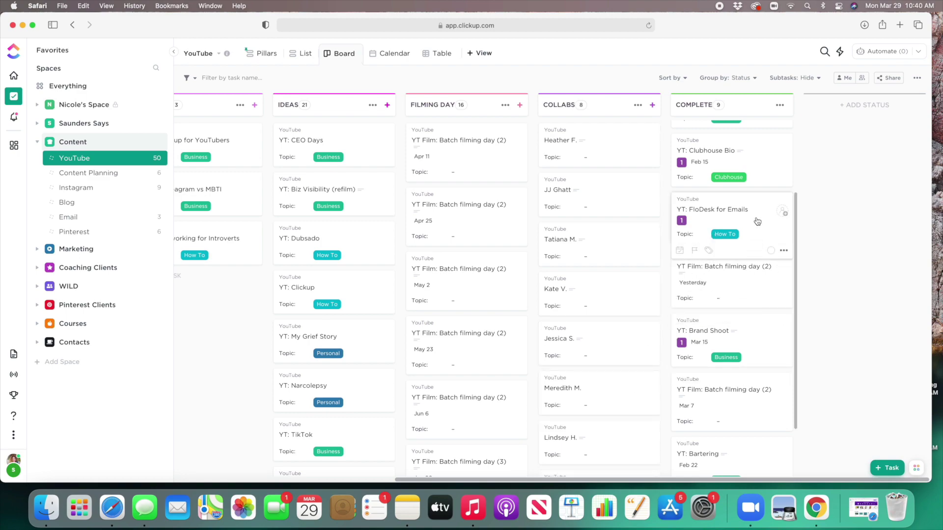
{"action": "scroll", "coordinate": [757, 221], "scroll_direction": "up", "scroll_amount": 4}
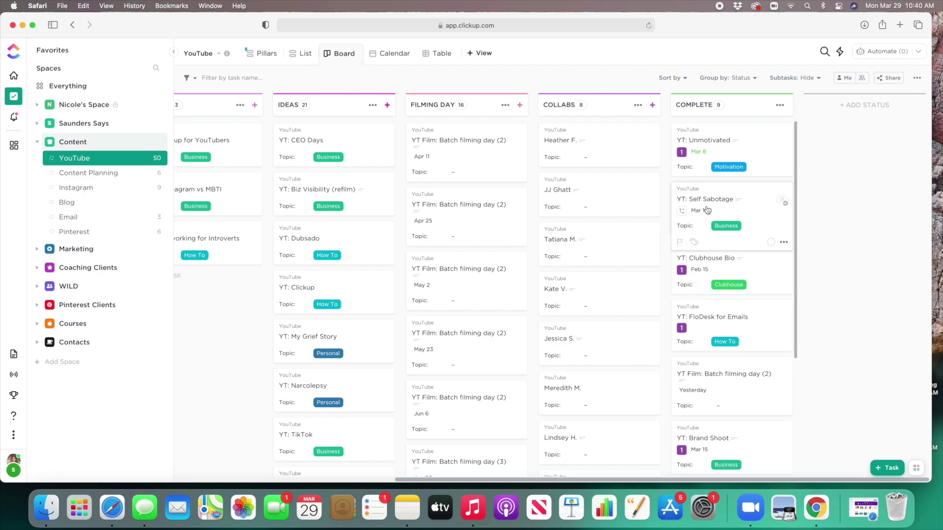
{"action": "scroll", "coordinate": [716, 205], "scroll_direction": "down", "scroll_amount": 5}
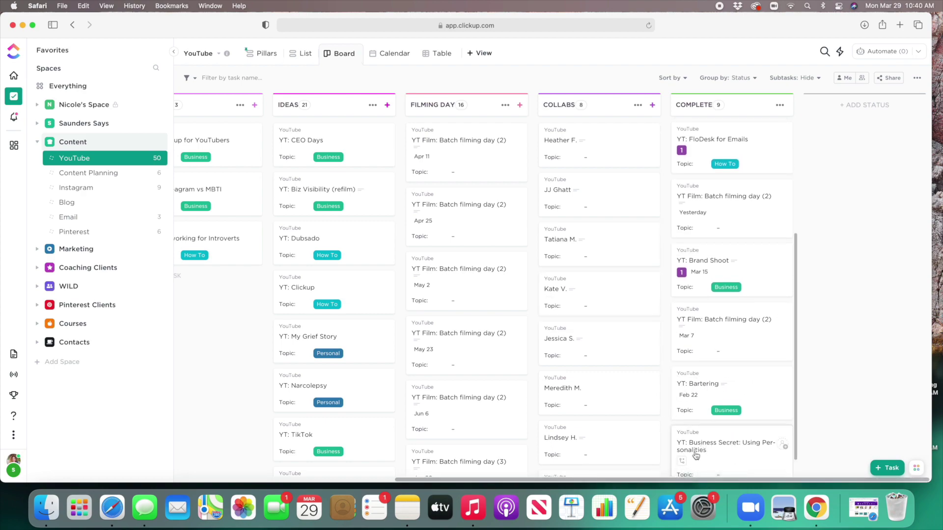
{"action": "scroll", "coordinate": [724, 445], "scroll_direction": "down", "scroll_amount": 1}
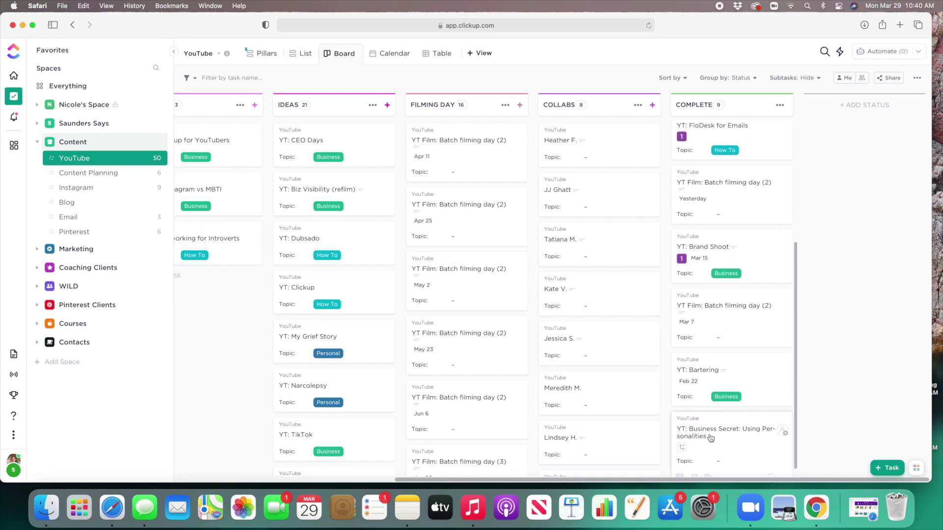
{"action": "scroll", "coordinate": [712, 436], "scroll_direction": "up", "scroll_amount": 5}
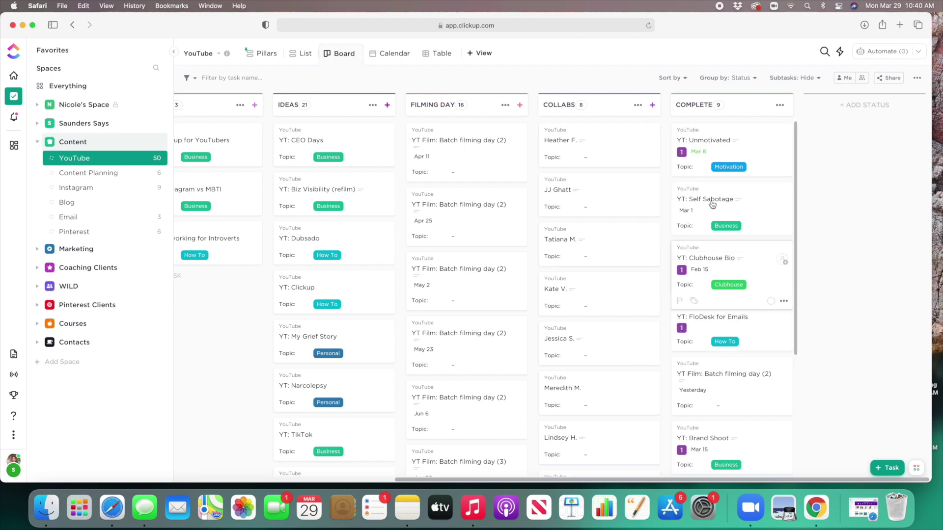
{"action": "scroll", "coordinate": [754, 206], "scroll_direction": "down", "scroll_amount": 3}
{"action": "scroll", "coordinate": [755, 206], "scroll_direction": "down", "scroll_amount": 1}
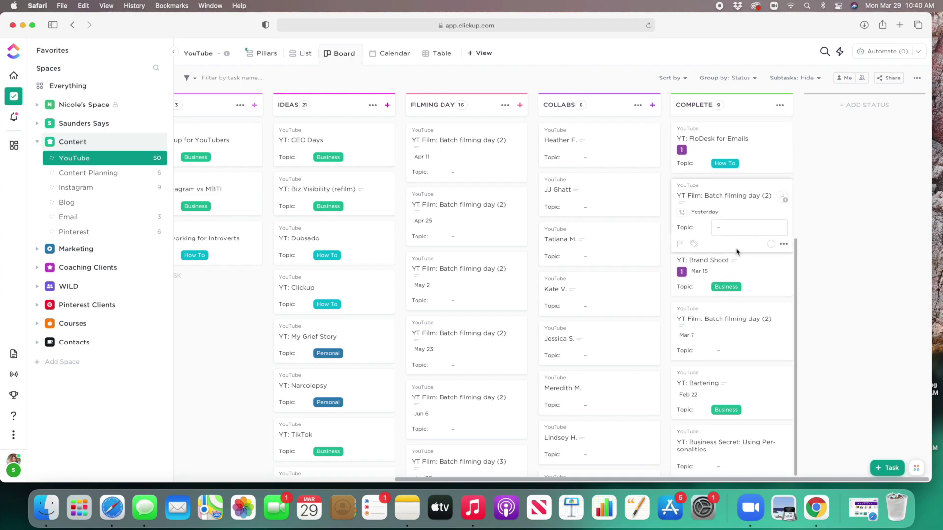
Step: Open the YT: Brand Shoot task and add a subtask named Blog Post
{"action": "left_click", "coordinate": [741, 278]}
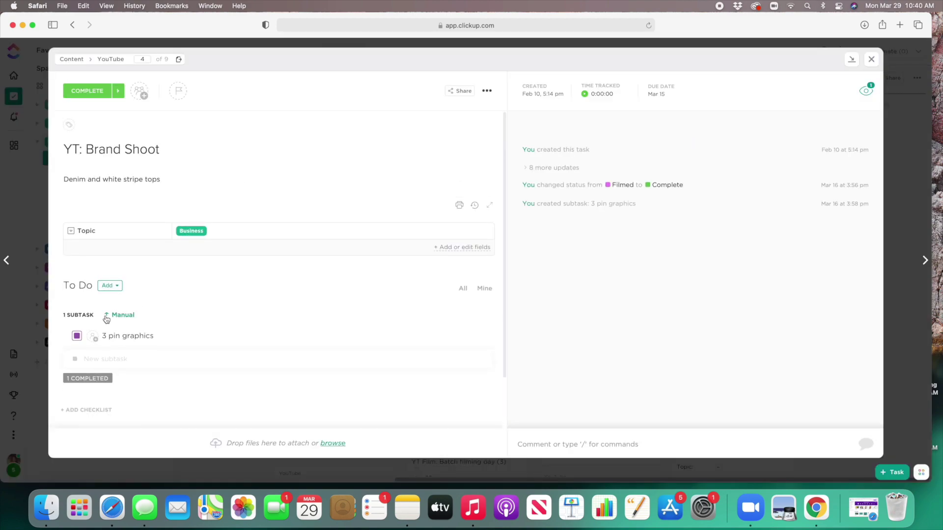
{"action": "left_click", "coordinate": [107, 360]}
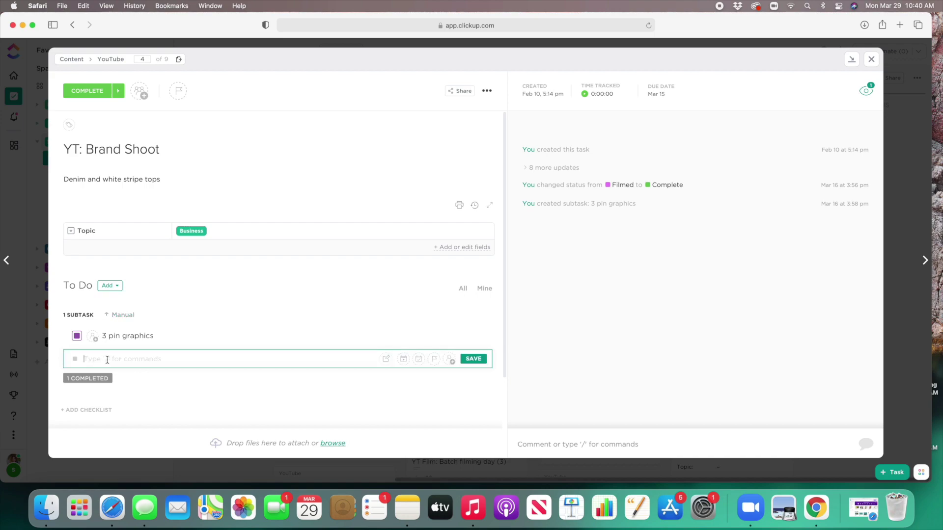
{"action": "type", "text": "Blog Post"}
{"action": "left_click", "coordinate": [476, 361]}
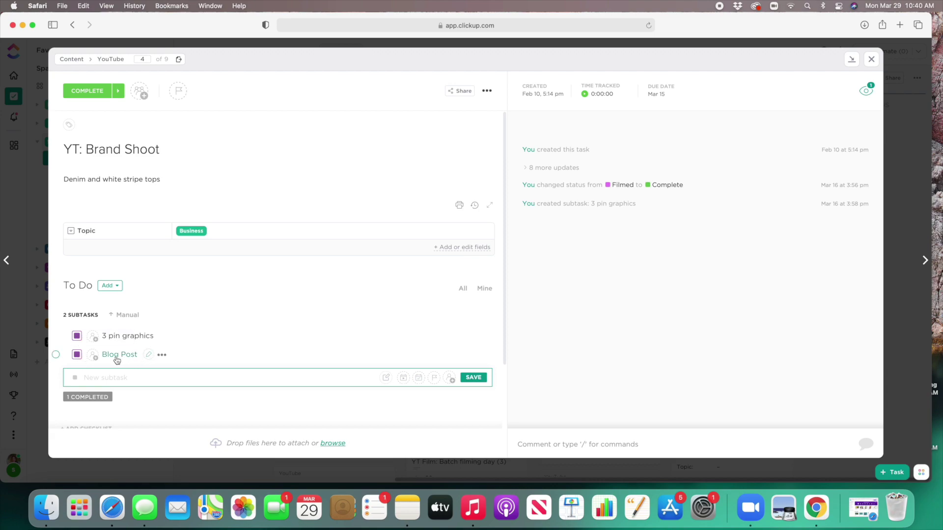
Step: Set the Blog Post subtask's status to Edited and close the YT: Brand Shoot task
{"action": "left_click", "coordinate": [77, 355]}
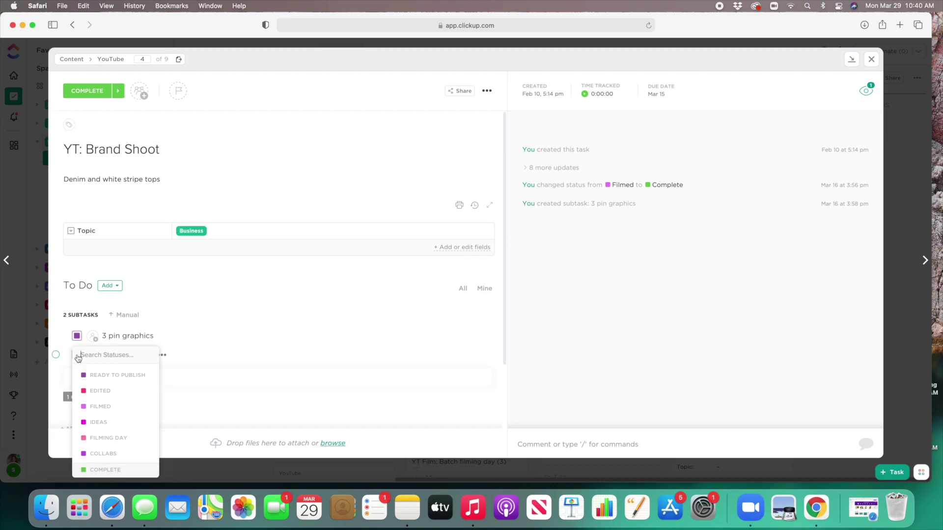
{"action": "left_click", "coordinate": [101, 380]}
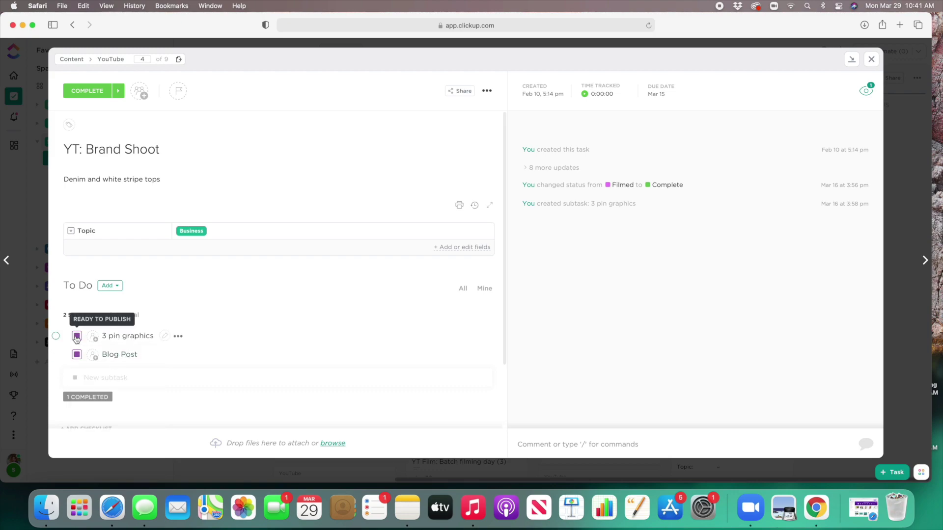
{"action": "left_click", "coordinate": [77, 354]}
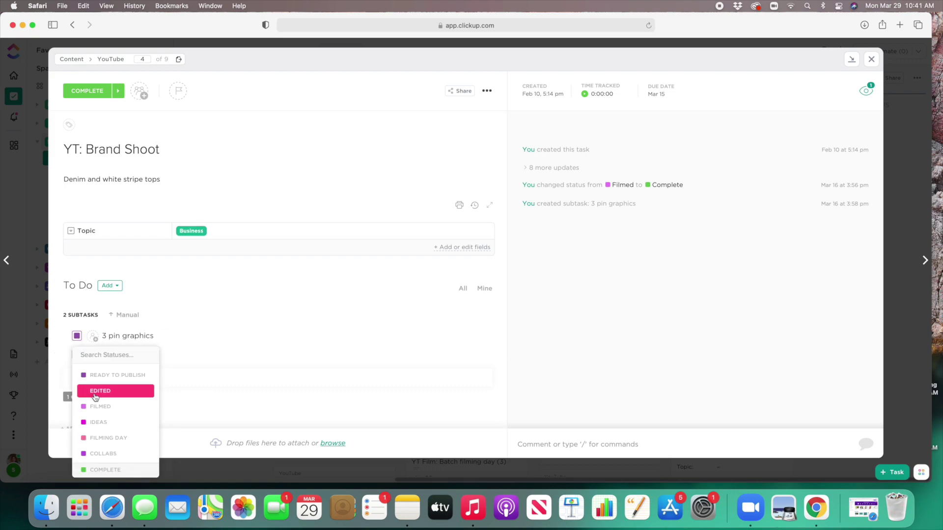
{"action": "left_click", "coordinate": [98, 375]}
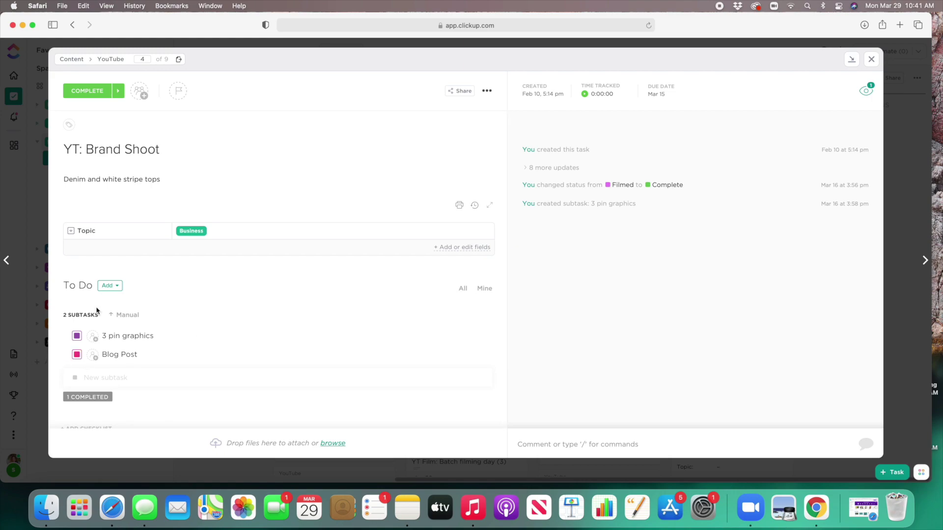
{"action": "left_click", "coordinate": [876, 61]}
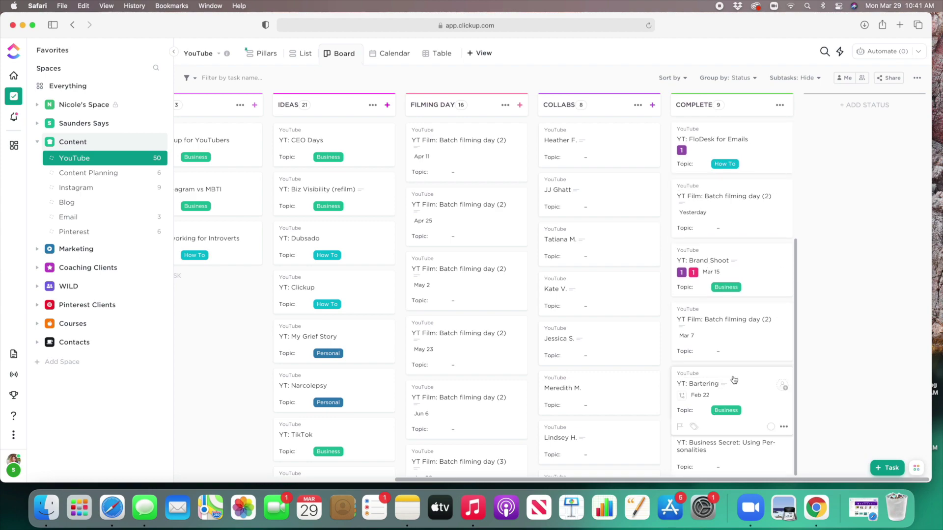
Step: Open the YT: Clubhouse Bio task from the Complete column for a brief look and close it again
{"action": "scroll", "coordinate": [734, 380], "scroll_direction": "down", "scroll_amount": 1}
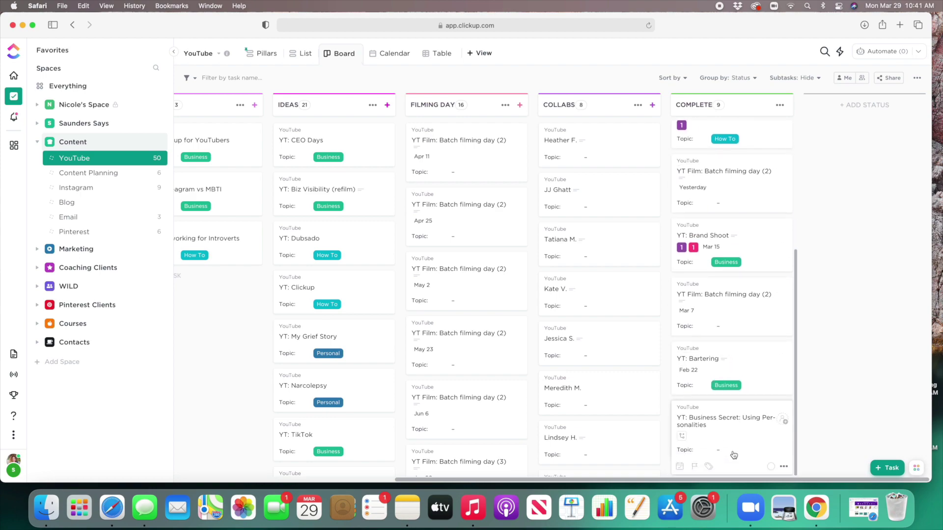
{"action": "scroll", "coordinate": [734, 455], "scroll_direction": "up", "scroll_amount": 5}
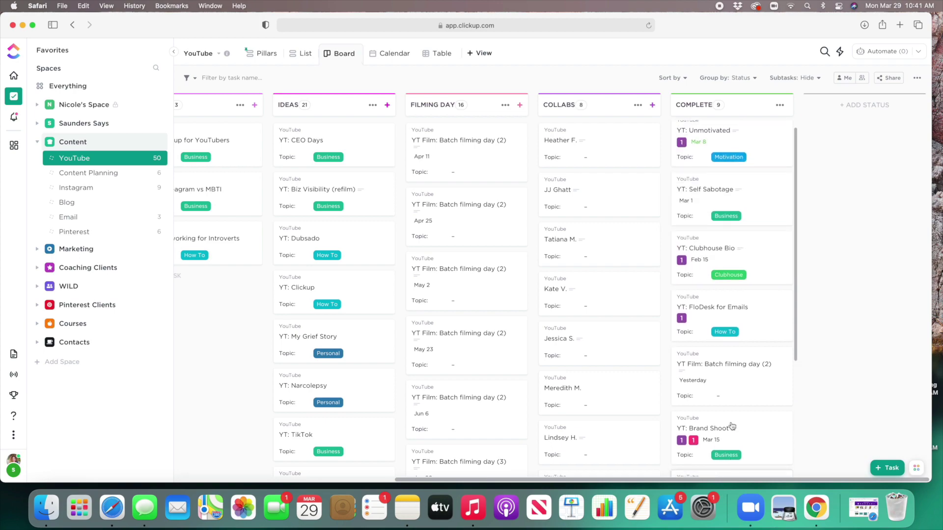
{"action": "left_click", "coordinate": [734, 251]}
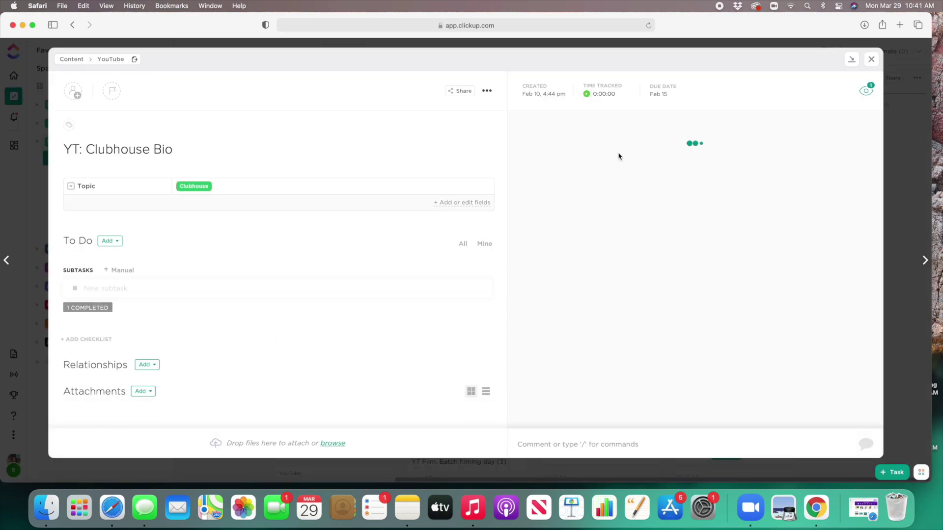
{"action": "left_click", "coordinate": [871, 59]}
{"action": "scroll", "coordinate": [723, 208], "scroll_direction": "down", "scroll_amount": 1}
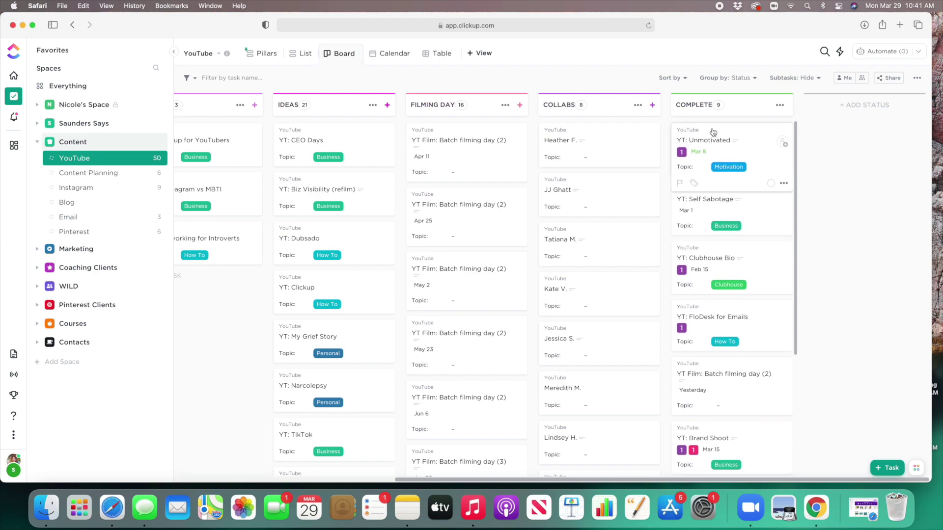
Step: Review the Complete column's cards and their coloured subtask markers, and view the options available for the column
{"action": "scroll", "coordinate": [737, 246], "scroll_direction": "down", "scroll_amount": 5}
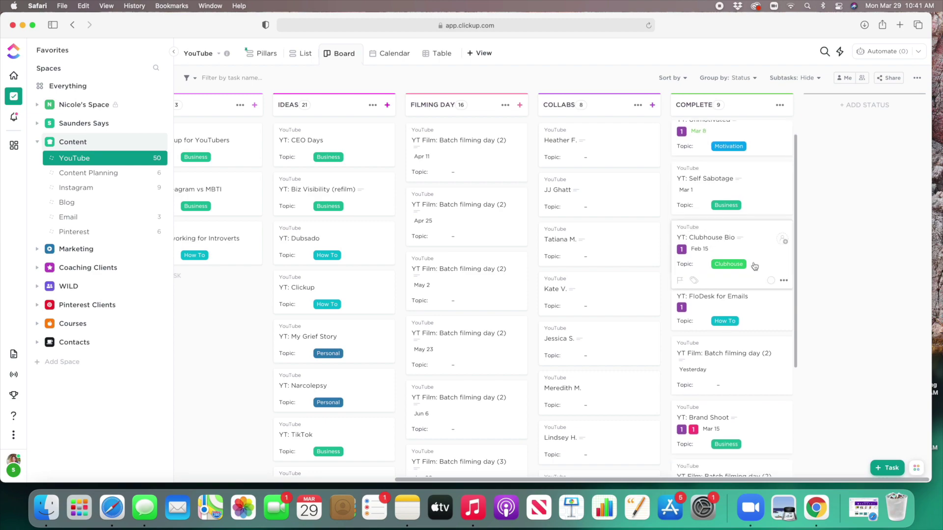
{"action": "scroll", "coordinate": [746, 320], "scroll_direction": "left", "scroll_amount": 1}
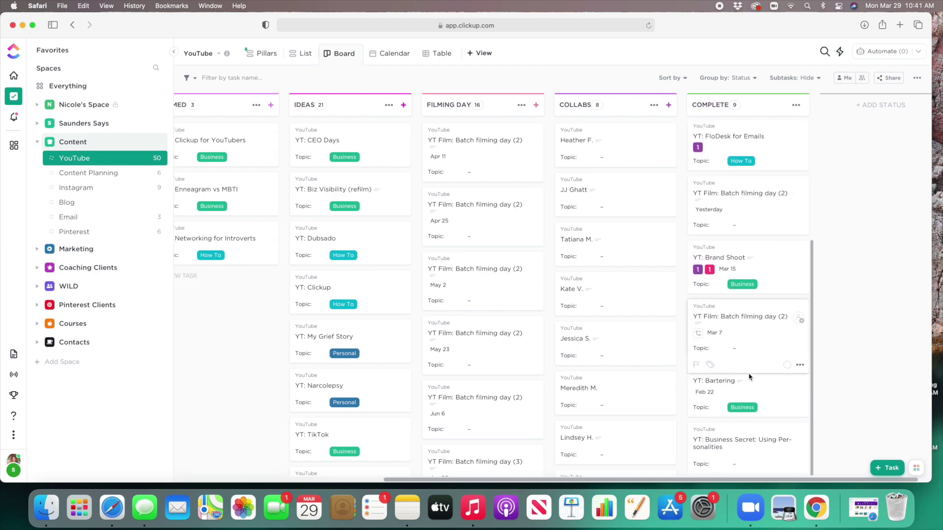
{"action": "scroll", "coordinate": [742, 310], "scroll_direction": "up", "scroll_amount": 3}
{"action": "scroll", "coordinate": [743, 307], "scroll_direction": "down", "scroll_amount": 3}
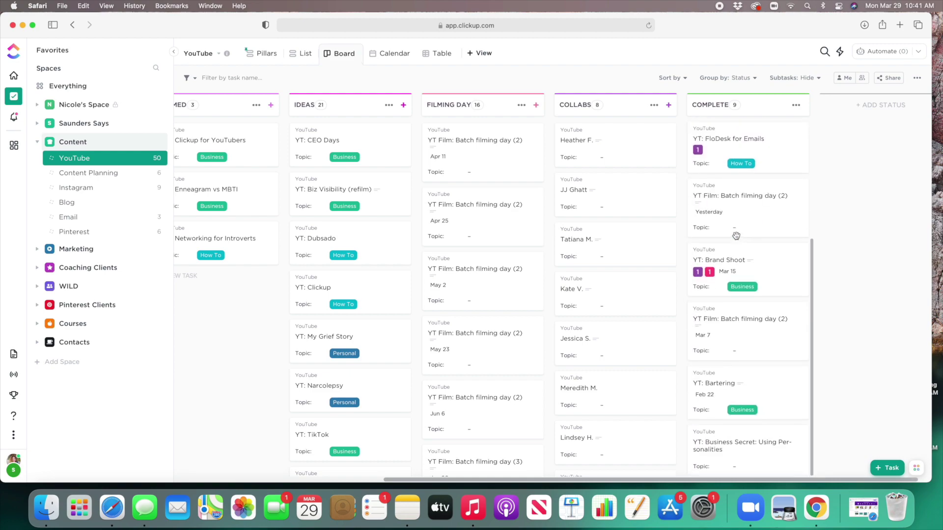
{"action": "scroll", "coordinate": [742, 289], "scroll_direction": "right", "scroll_amount": 1}
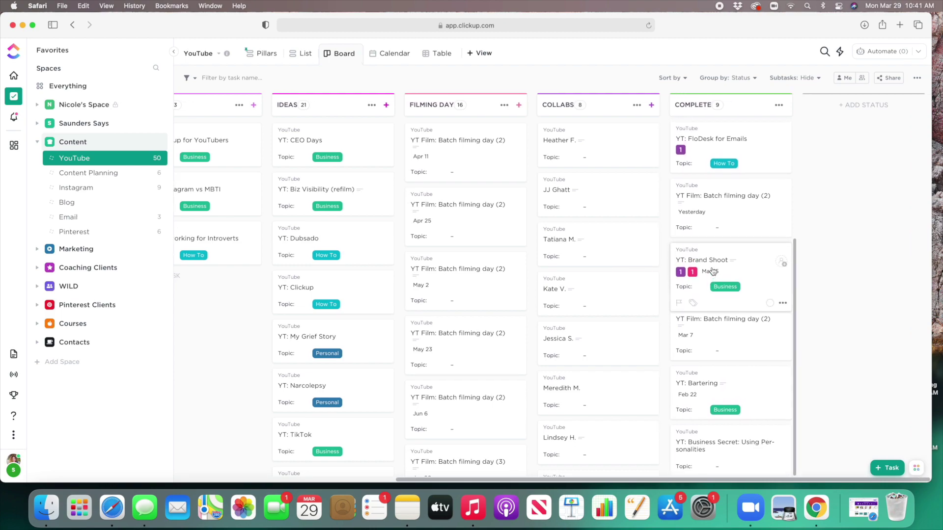
{"action": "scroll", "coordinate": [719, 246], "scroll_direction": "up", "scroll_amount": 4}
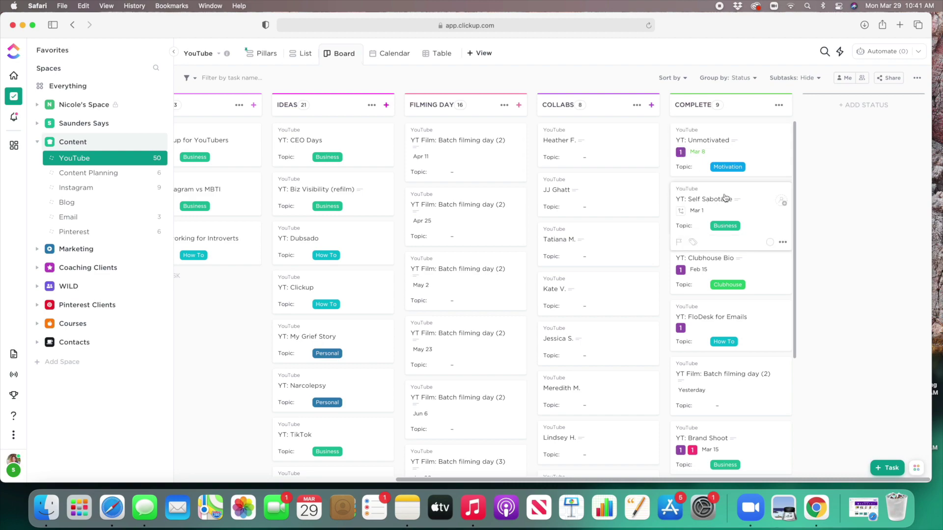
{"action": "scroll", "coordinate": [726, 202], "scroll_direction": "down", "scroll_amount": 4}
{"action": "scroll", "coordinate": [739, 219], "scroll_direction": "up", "scroll_amount": 4}
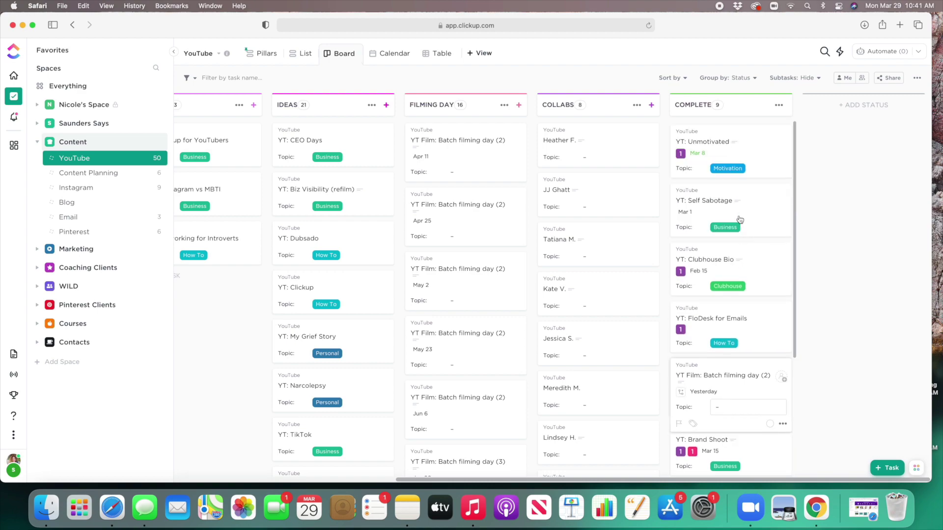
{"action": "left_click", "coordinate": [779, 106]}
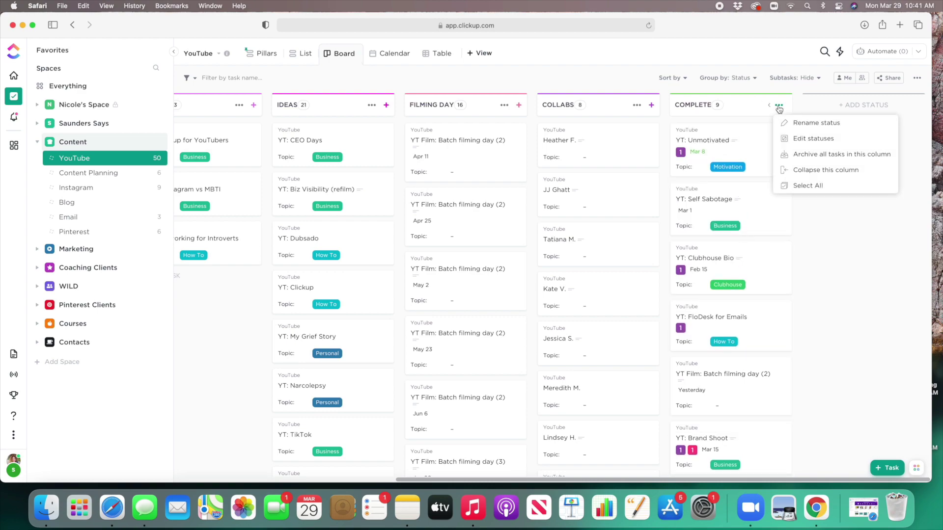
{"action": "left_click", "coordinate": [836, 346]}
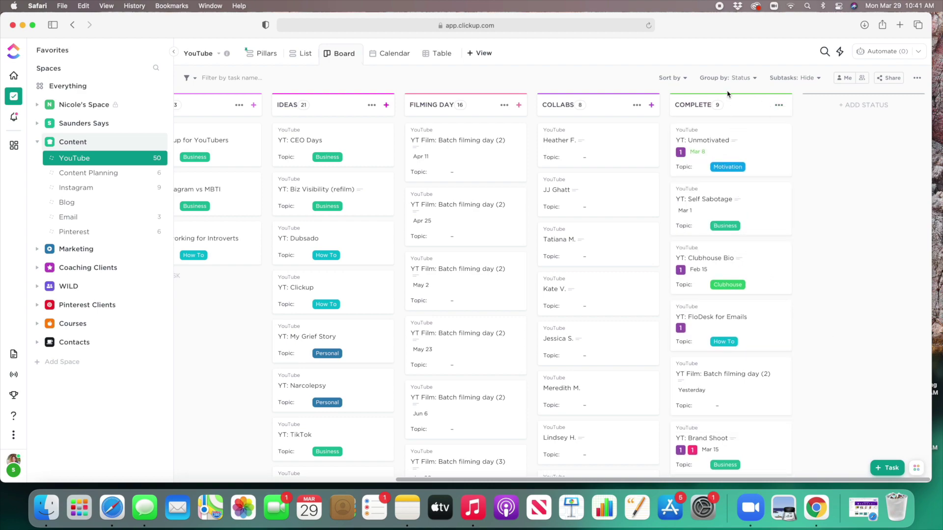
Step: Create a task named "YT: Introverts in Business" in the Ready to Publish column
{"action": "scroll", "coordinate": [236, 113], "scroll_direction": "left", "scroll_amount": 10}
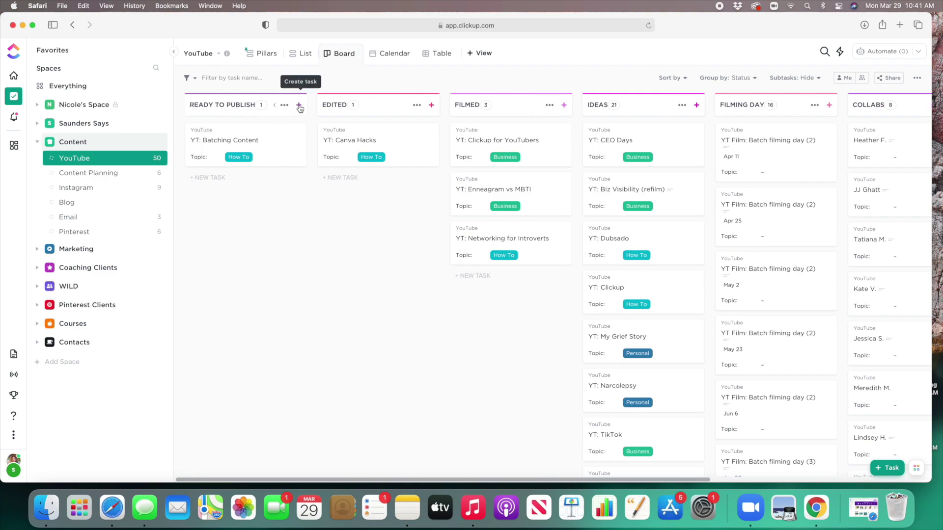
{"action": "left_click", "coordinate": [299, 105]}
{"action": "type", "text": "YT: Introverts in Business"}
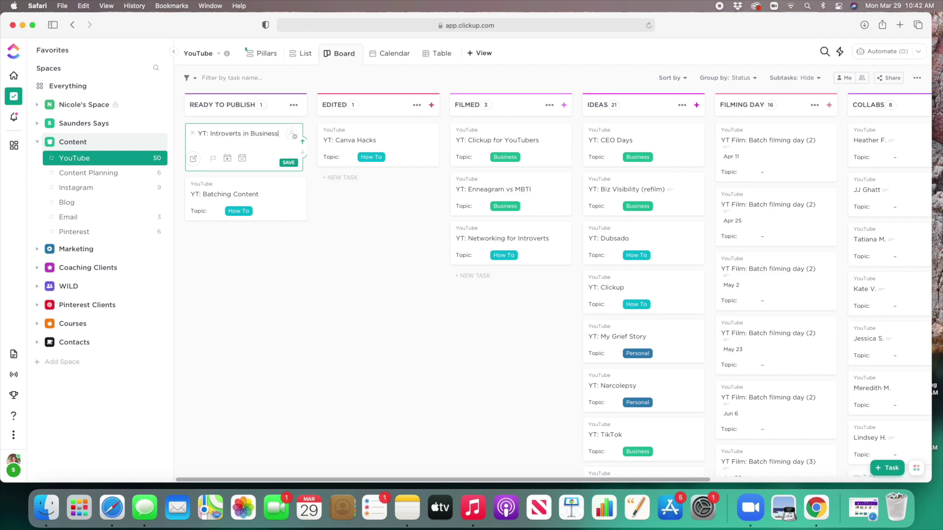
{"action": "key", "text": "Return"}
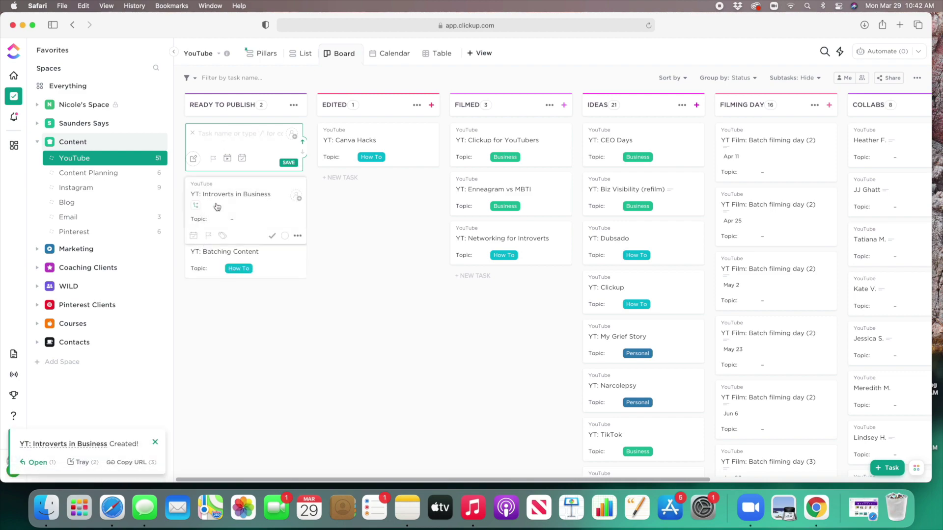
Step: Set the topic of YT: Introverts in Business to Business and mark the task complete
{"action": "left_click", "coordinate": [232, 218]}
{"action": "scroll", "coordinate": [282, 308], "scroll_direction": "down", "scroll_amount": 1}
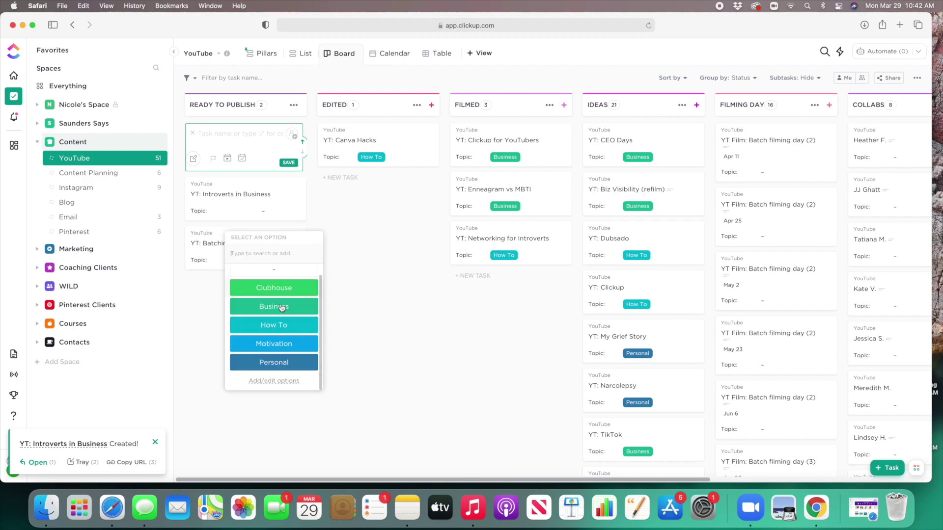
{"action": "left_click", "coordinate": [282, 308]}
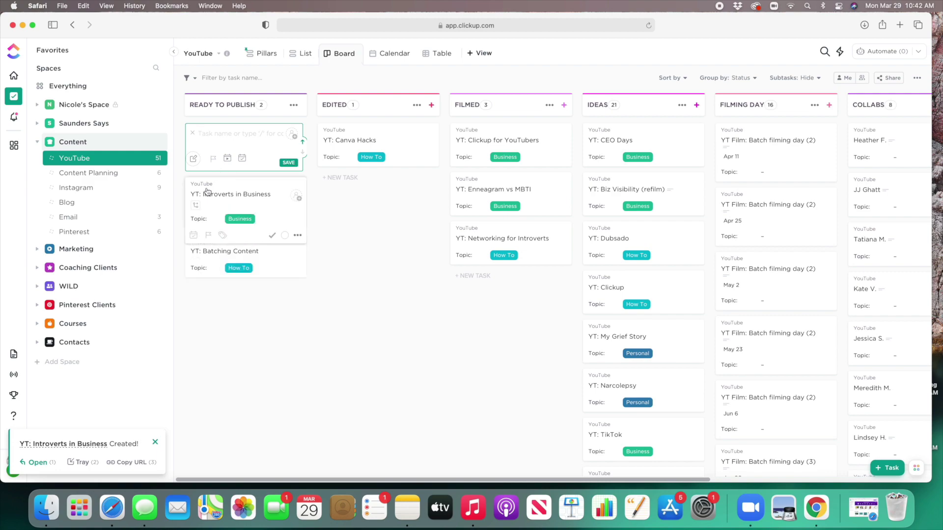
{"action": "left_click", "coordinate": [272, 236]}
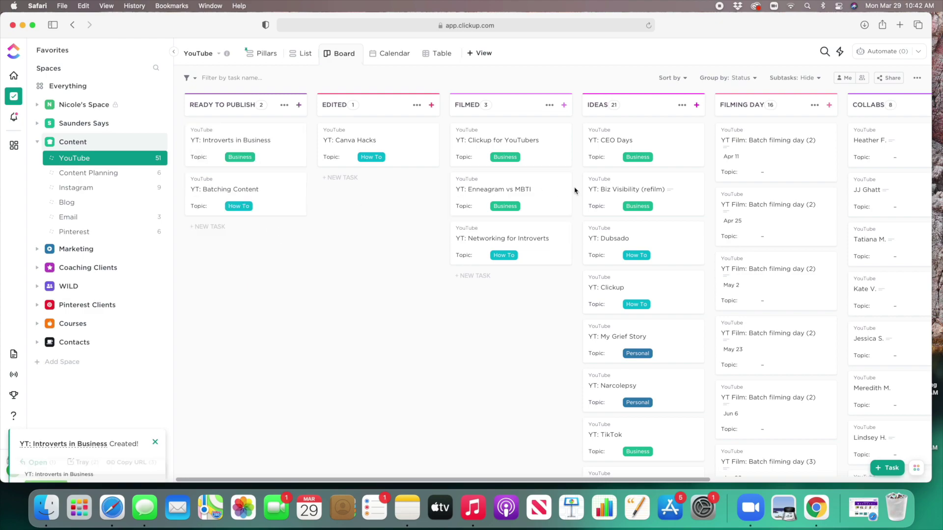
Step: Open YT: Introverts in Business from the Complete column and add a subtask named "blog post"
{"action": "scroll", "coordinate": [576, 191], "scroll_direction": "right", "scroll_amount": 10}
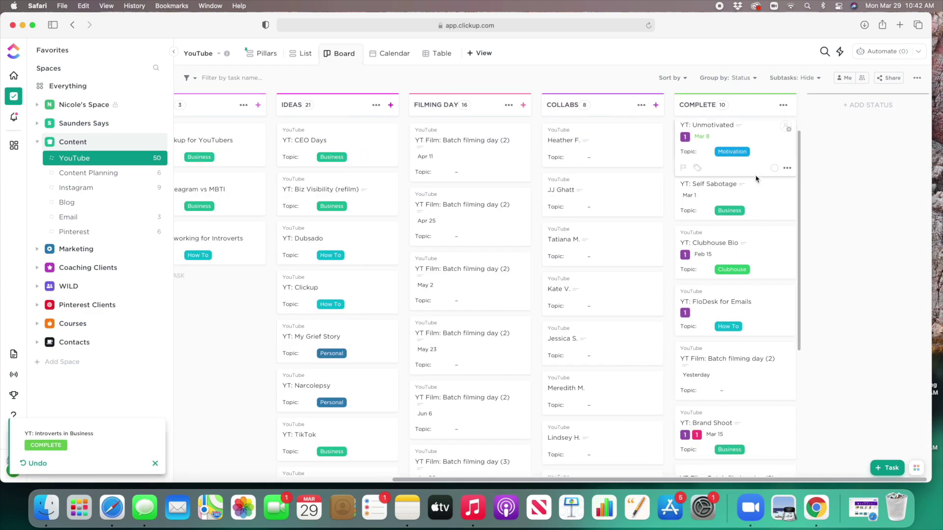
{"action": "scroll", "coordinate": [758, 187], "scroll_direction": "down", "scroll_amount": 5}
{"action": "left_click", "coordinate": [751, 454]}
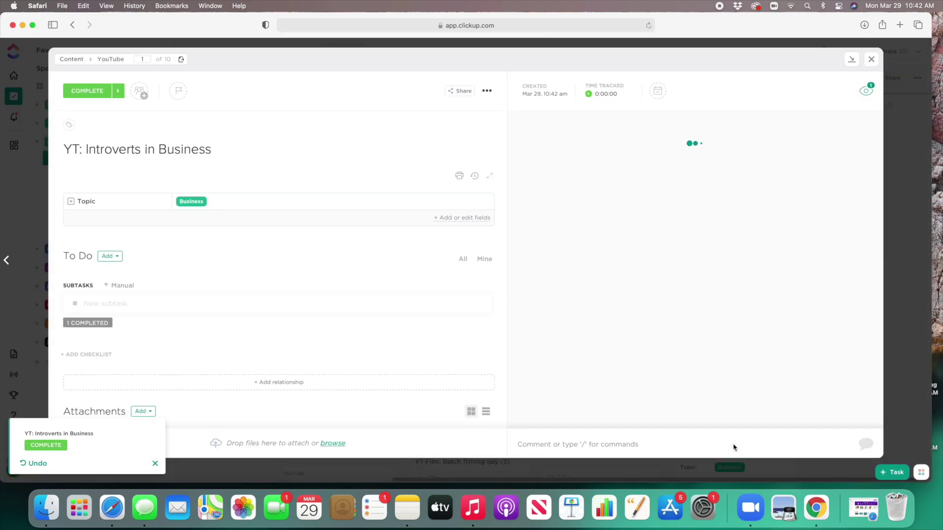
{"action": "scroll", "coordinate": [73, 354], "scroll_direction": "down", "scroll_amount": 4}
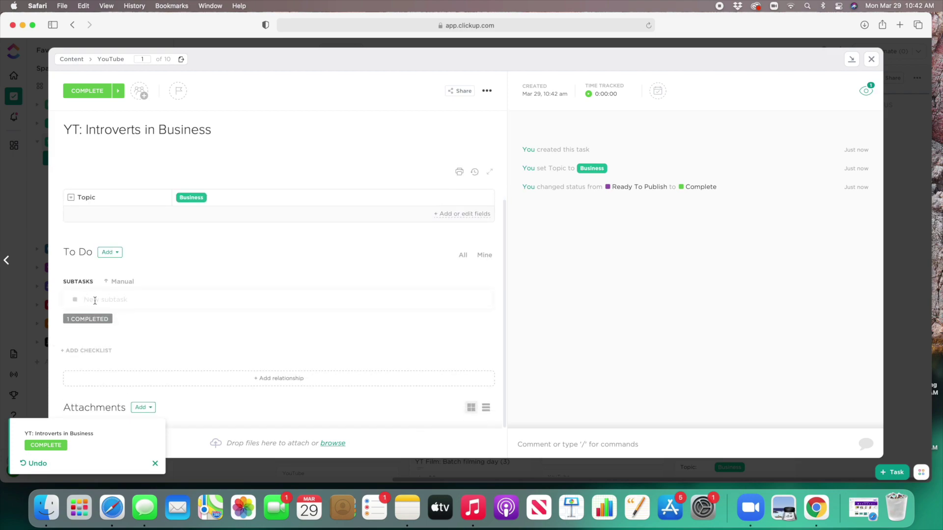
{"action": "left_click", "coordinate": [95, 300]}
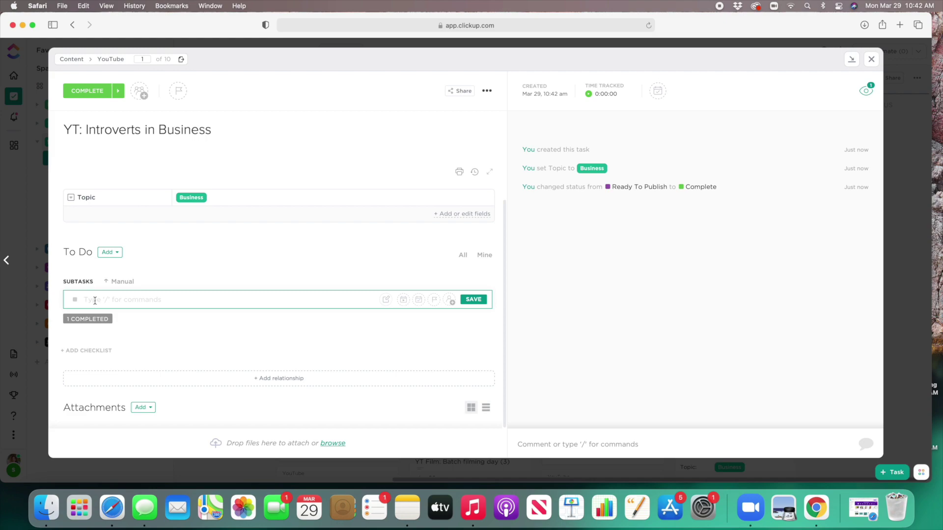
{"action": "type", "text": "blog post"}
{"action": "key", "text": "Return"}
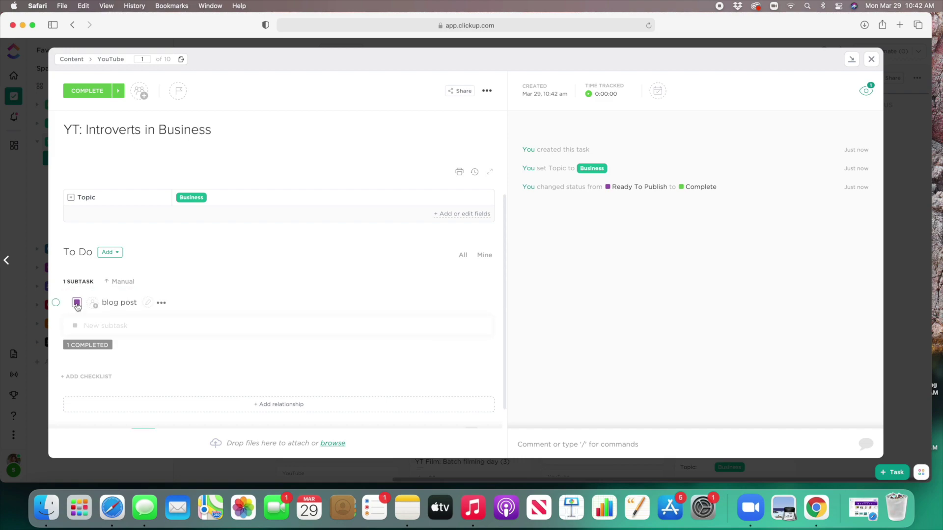
Step: Set the blog post subtask's status to Edited, close the task and check the subtask markers in the Complete column
{"action": "left_click", "coordinate": [76, 305]}
{"action": "left_click", "coordinate": [96, 358]}
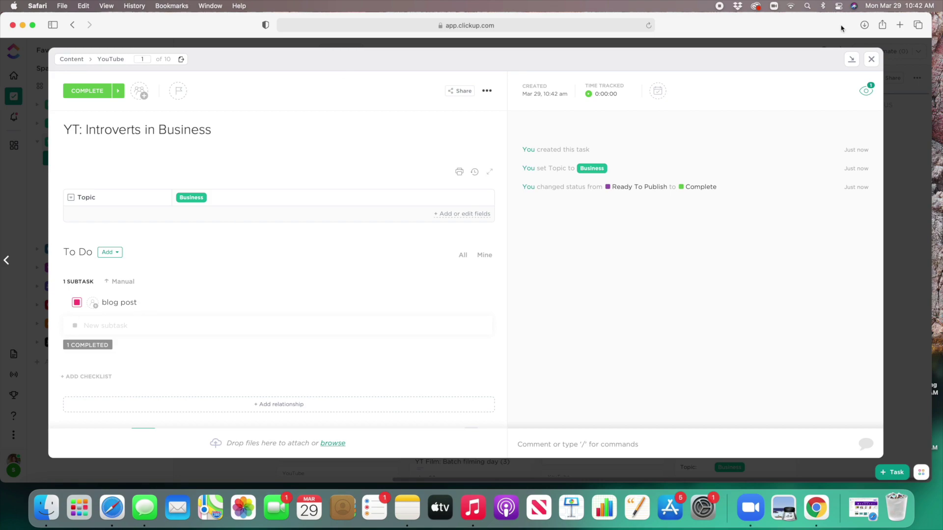
{"action": "left_click", "coordinate": [873, 65]}
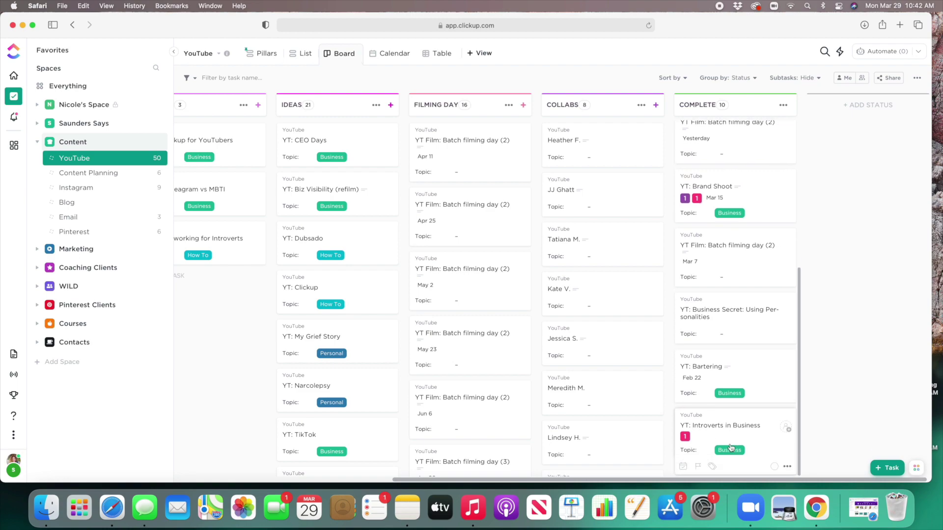
{"action": "scroll", "coordinate": [737, 270], "scroll_direction": "up", "scroll_amount": 5}
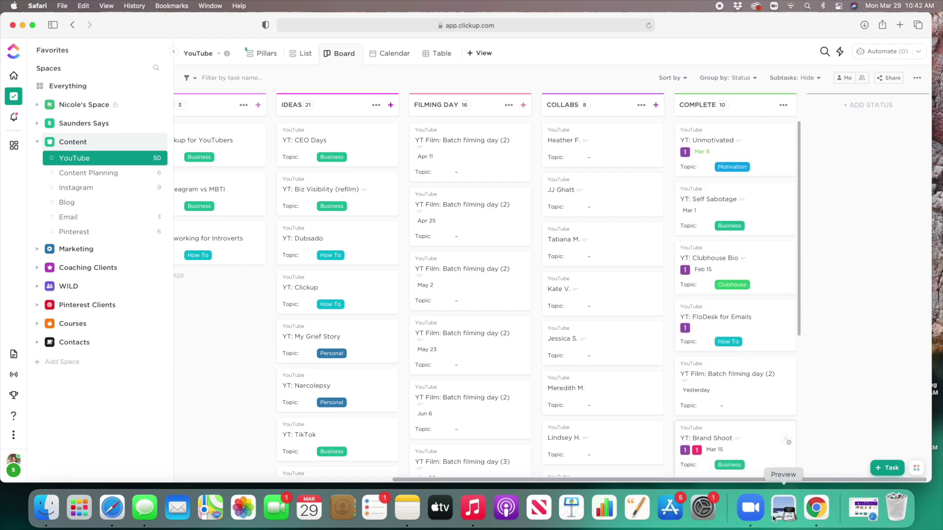
{"action": "scroll", "coordinate": [736, 192], "scroll_direction": "down", "scroll_amount": 5}
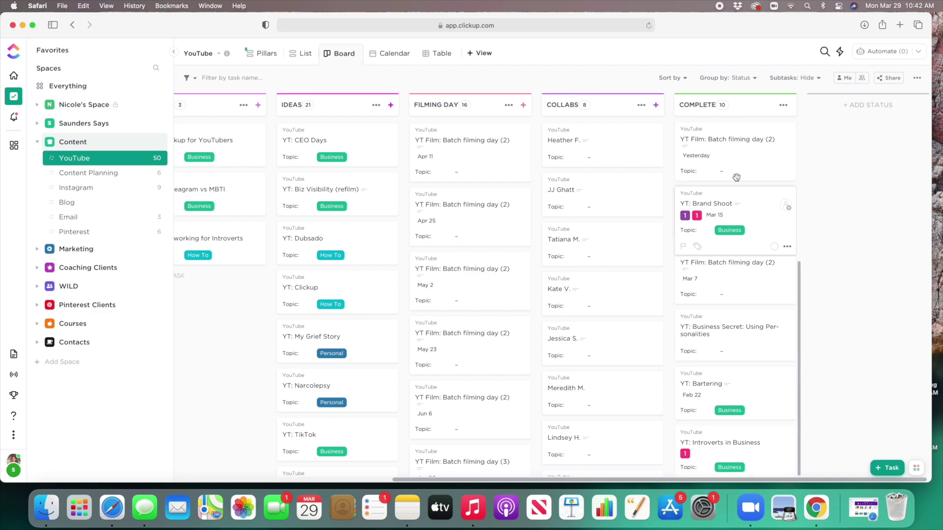
Step: View the YouTube list's calendar, look over the calendar for Everything and return to the YouTube list
{"action": "left_click", "coordinate": [391, 56]}
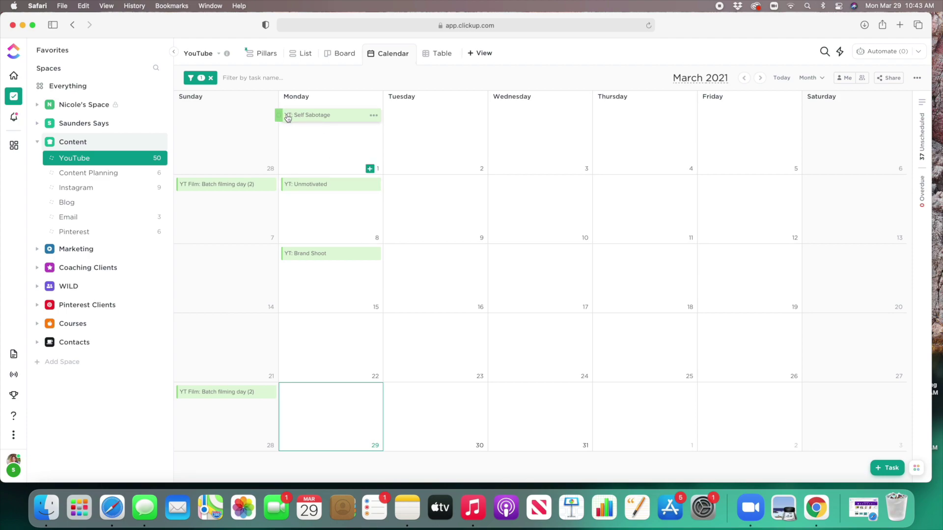
{"action": "left_click", "coordinate": [92, 88]}
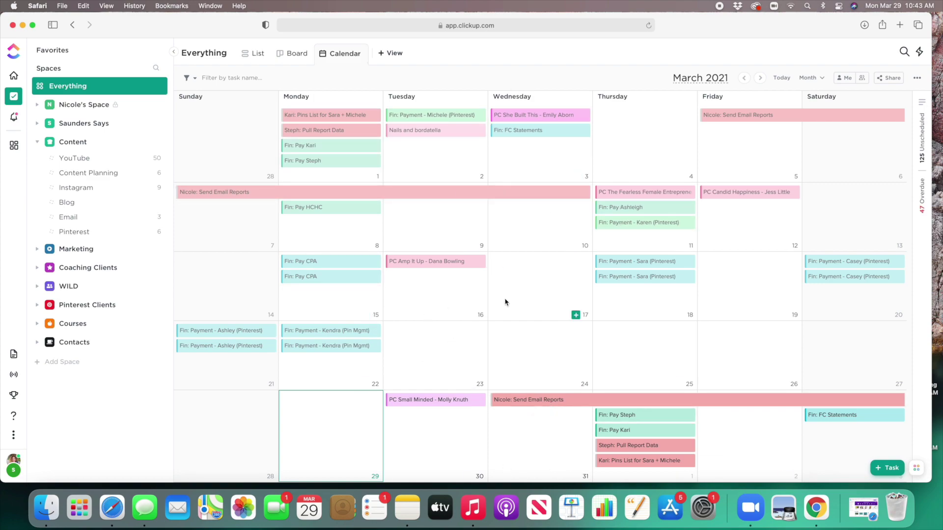
{"action": "scroll", "coordinate": [467, 400], "scroll_direction": "down", "scroll_amount": 1}
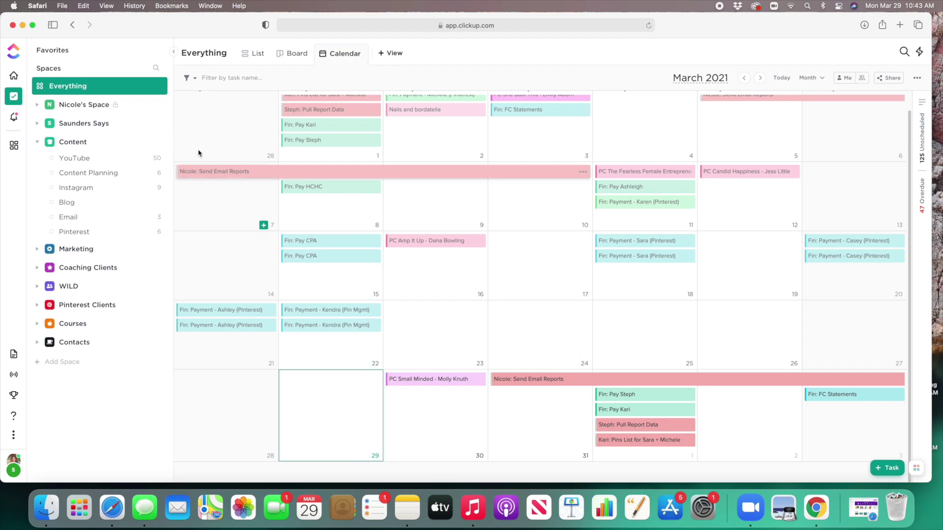
{"action": "left_click", "coordinate": [85, 159]}
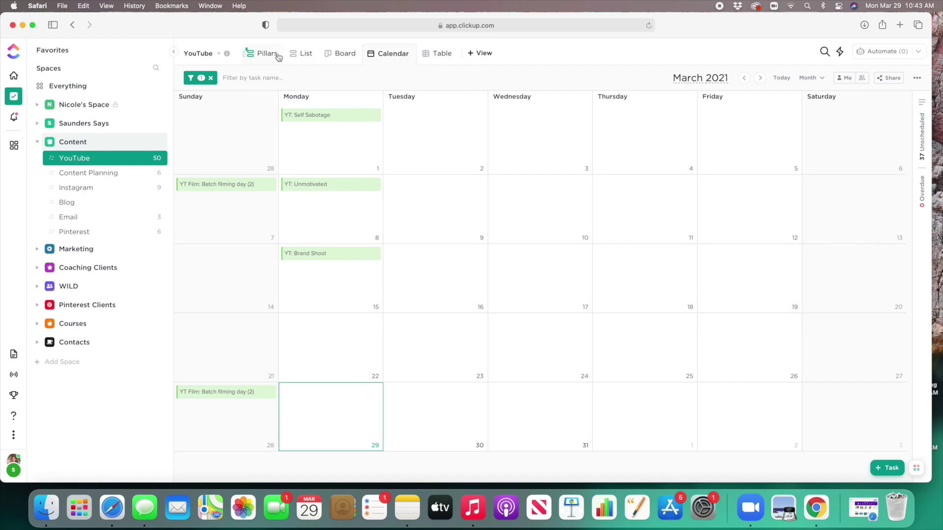
Step: Open the YT: Batching Content task from the YouTube board and set its due date to March 29, 2021
{"action": "left_click", "coordinate": [301, 57]}
{"action": "left_click", "coordinate": [338, 53]}
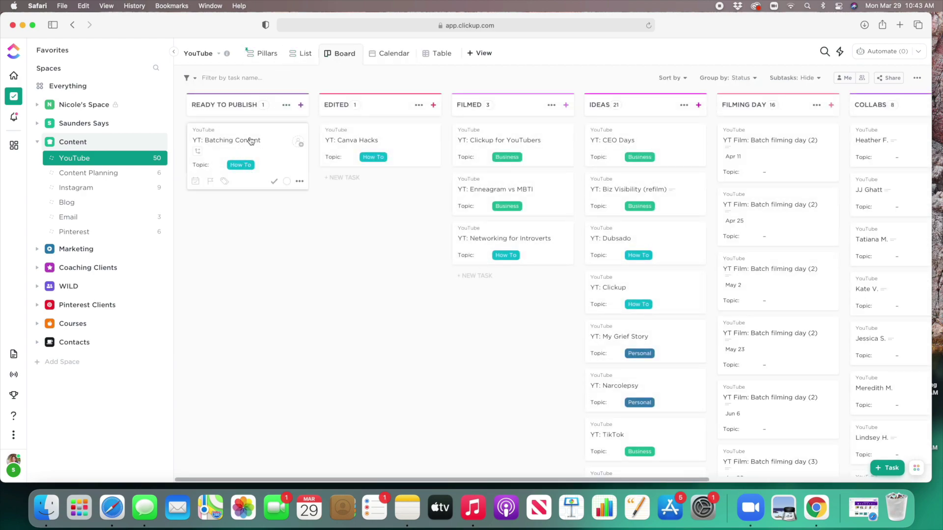
{"action": "left_click", "coordinate": [251, 141]}
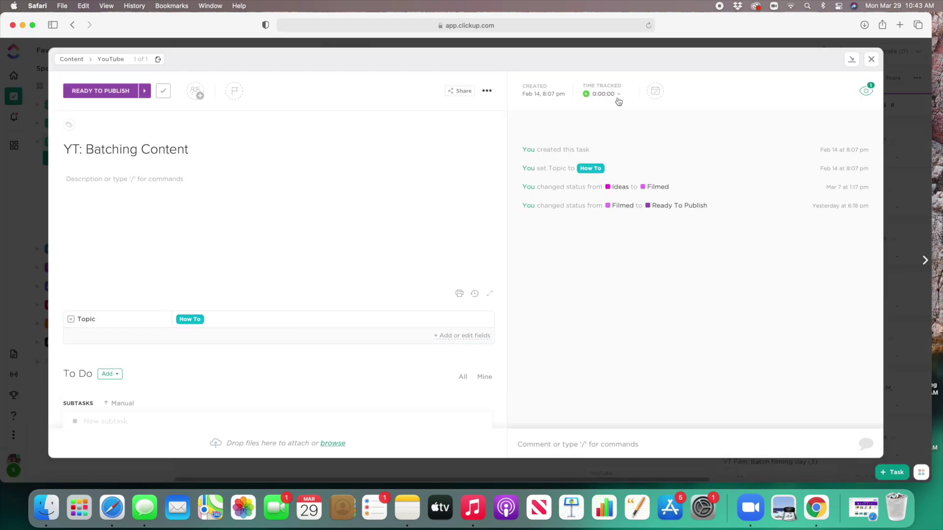
{"action": "left_click", "coordinate": [655, 94]}
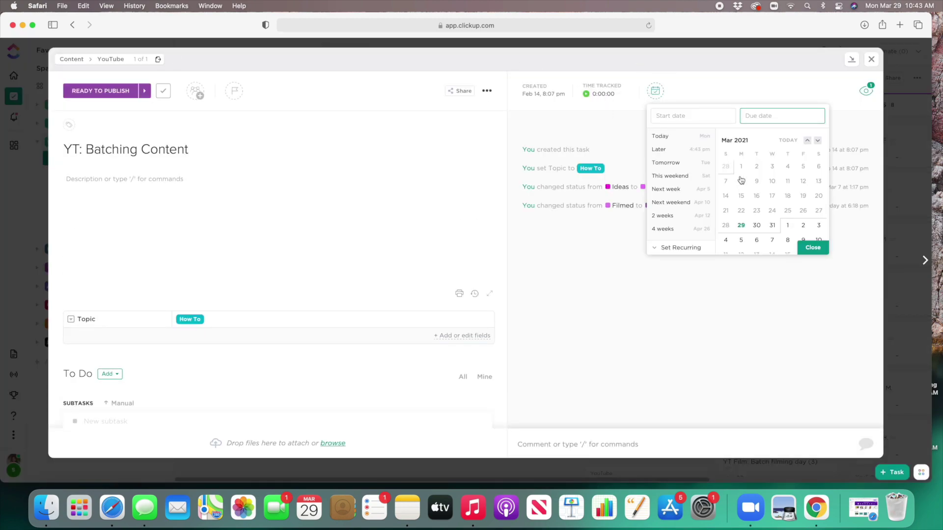
{"action": "left_click", "coordinate": [741, 227]}
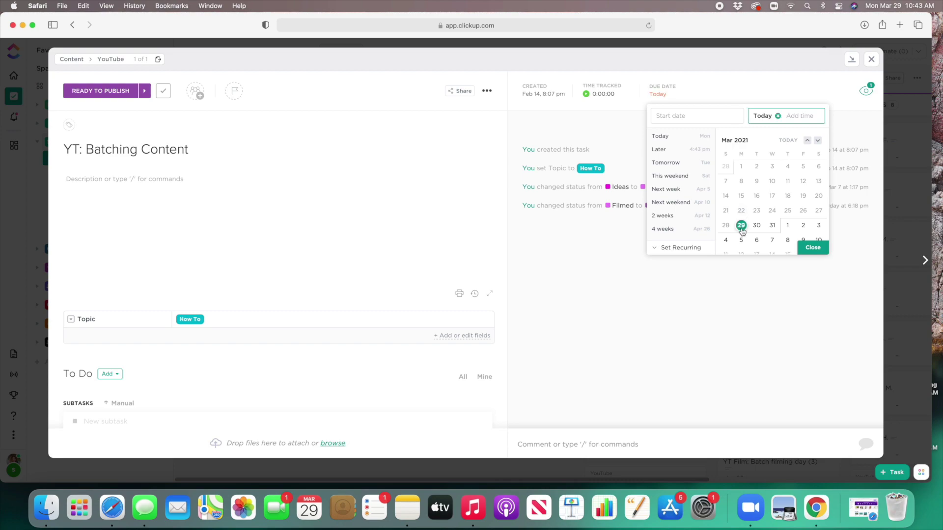
Step: Close the Batching Content task and set the topic of YT: Business Secret: Using Personalities in the Complete column to Business
{"action": "left_click", "coordinate": [815, 248]}
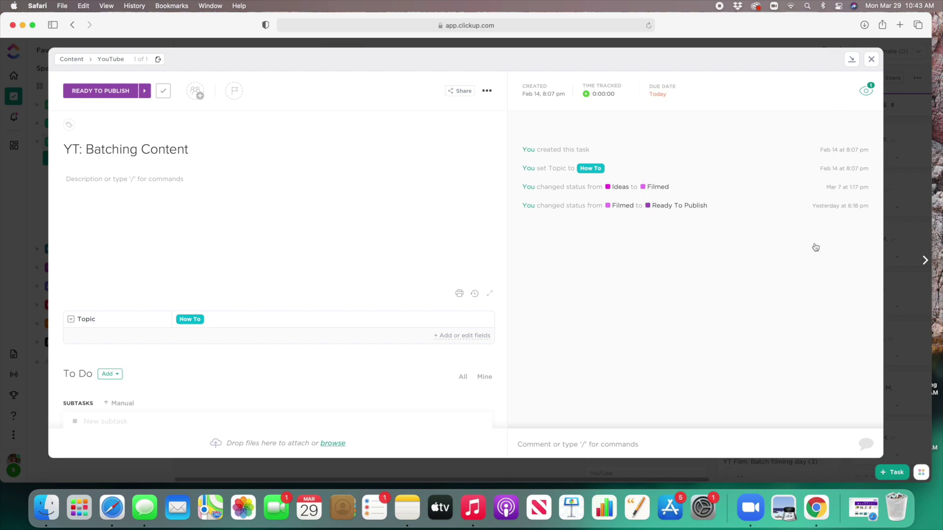
{"action": "left_click", "coordinate": [871, 59]}
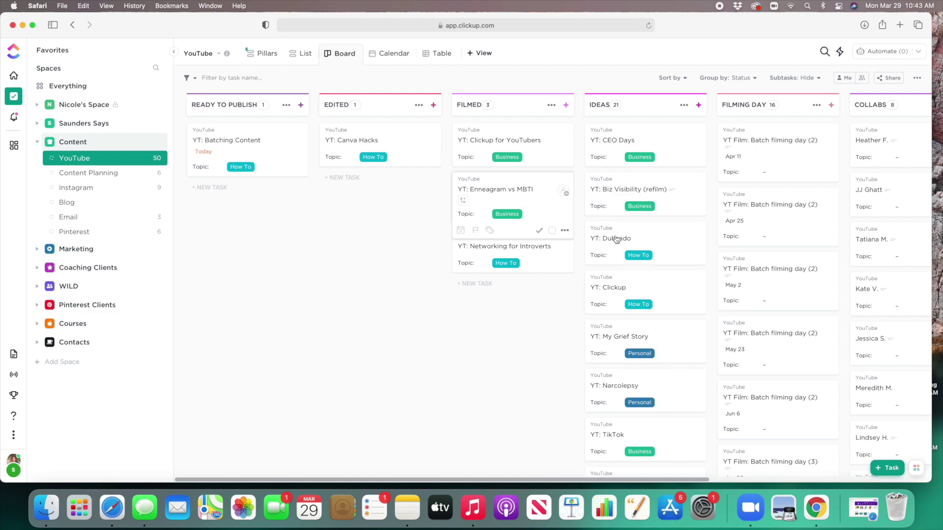
{"action": "scroll", "coordinate": [625, 251], "scroll_direction": "right", "scroll_amount": 6}
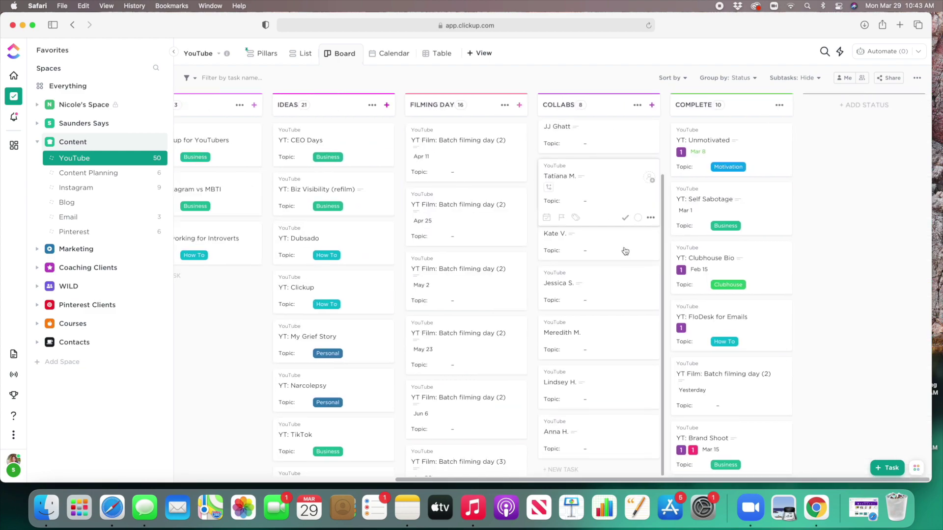
{"action": "scroll", "coordinate": [719, 308], "scroll_direction": "down", "scroll_amount": 5}
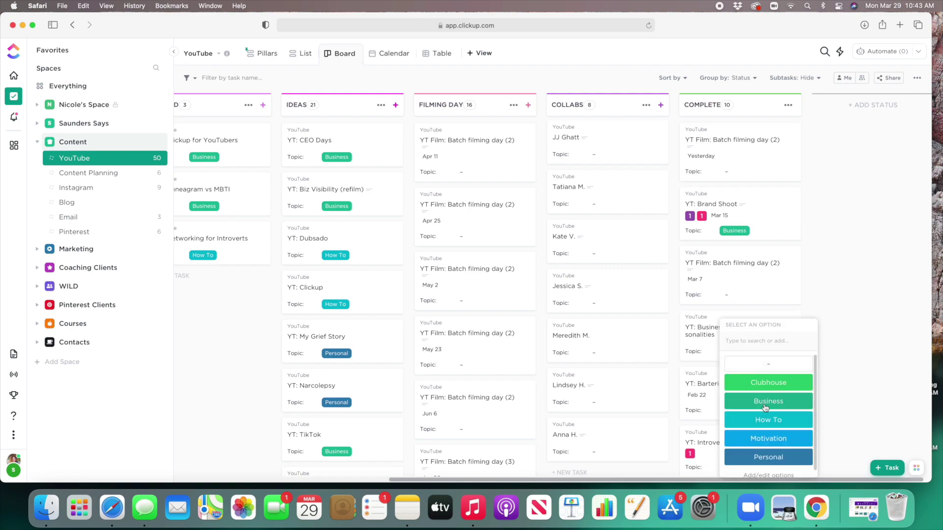
{"action": "left_click", "coordinate": [754, 420]}
{"action": "left_click", "coordinate": [733, 360]}
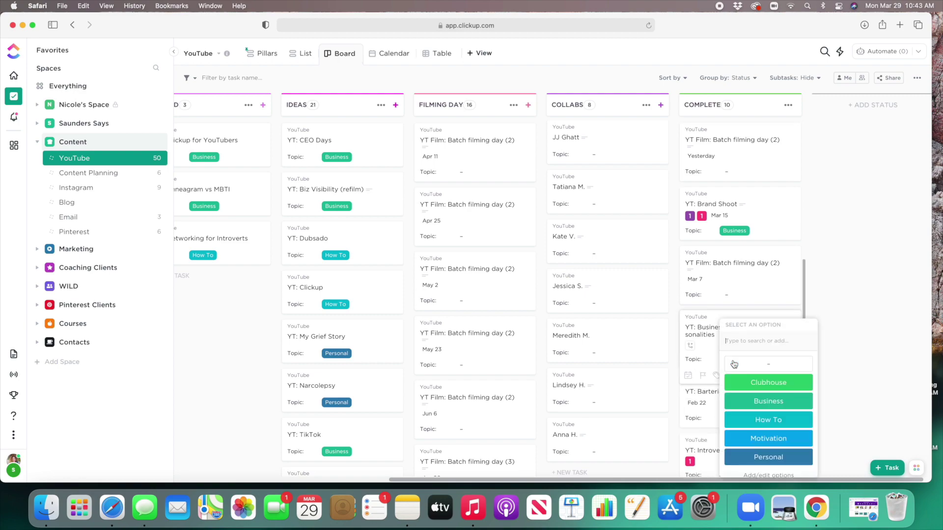
{"action": "left_click", "coordinate": [749, 408]}
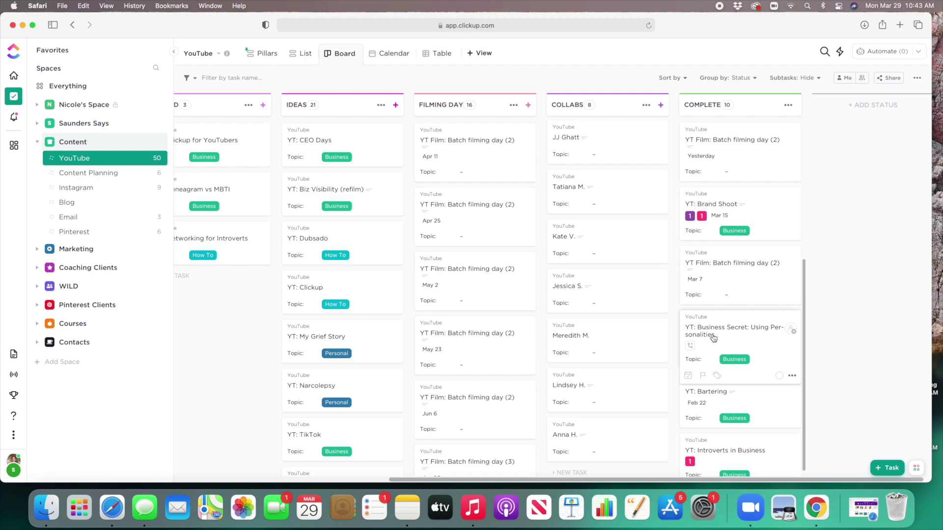
Step: Set the due date of YT: Business Secret: Using Personalities to March 22, 2021 from its board card
{"action": "left_click", "coordinate": [688, 375]}
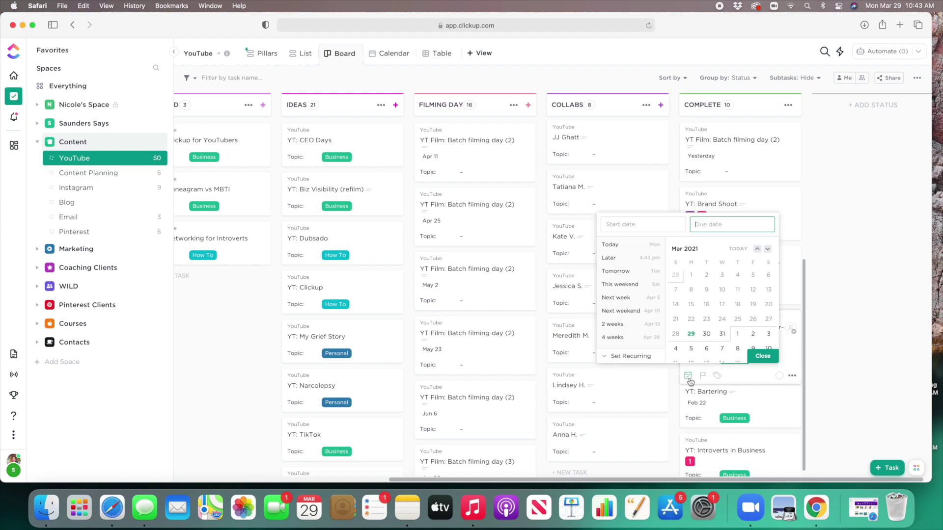
{"action": "left_click", "coordinate": [690, 320]}
{"action": "left_click", "coordinate": [768, 360]}
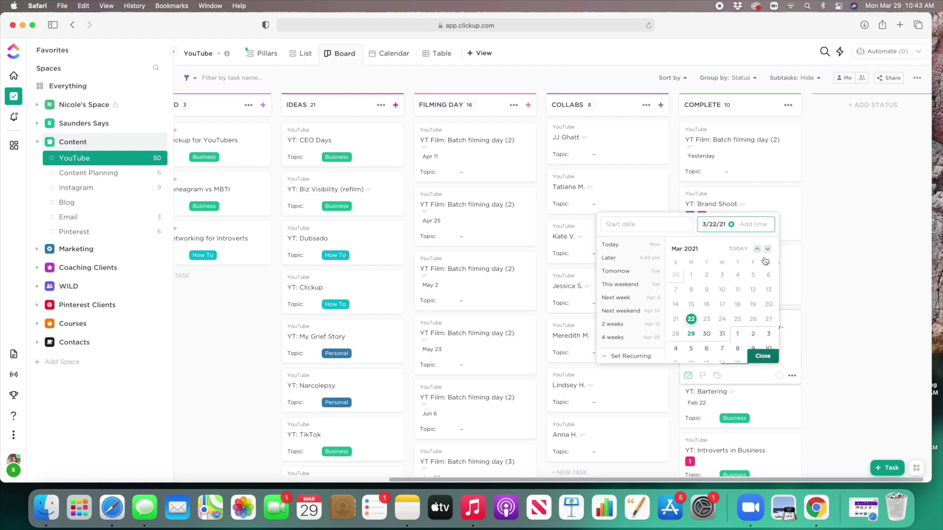
Step: Set the due date of YT: FloDesk for Emails in the Complete column to March 25, 2021
{"action": "scroll", "coordinate": [765, 221], "scroll_direction": "up", "scroll_amount": 5}
{"action": "scroll", "coordinate": [765, 180], "scroll_direction": "down", "scroll_amount": 3}
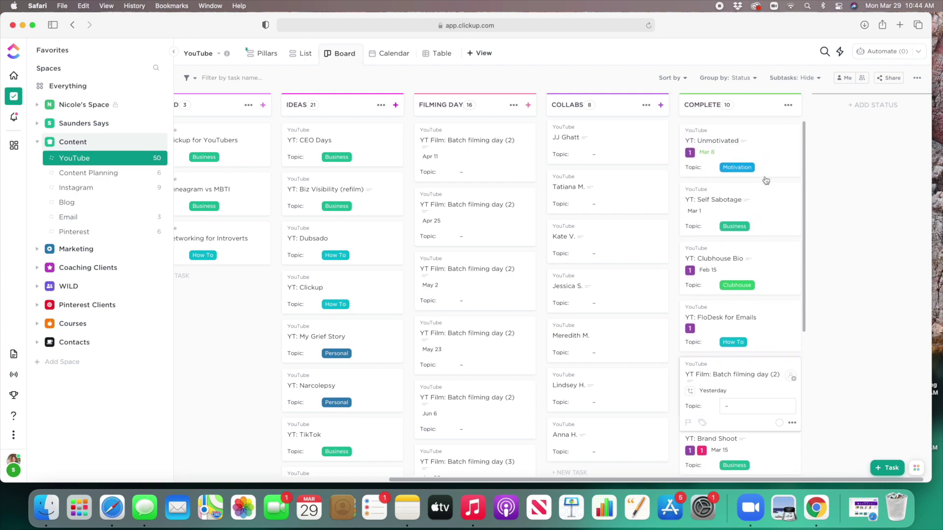
{"action": "scroll", "coordinate": [765, 180], "scroll_direction": "down", "scroll_amount": 1}
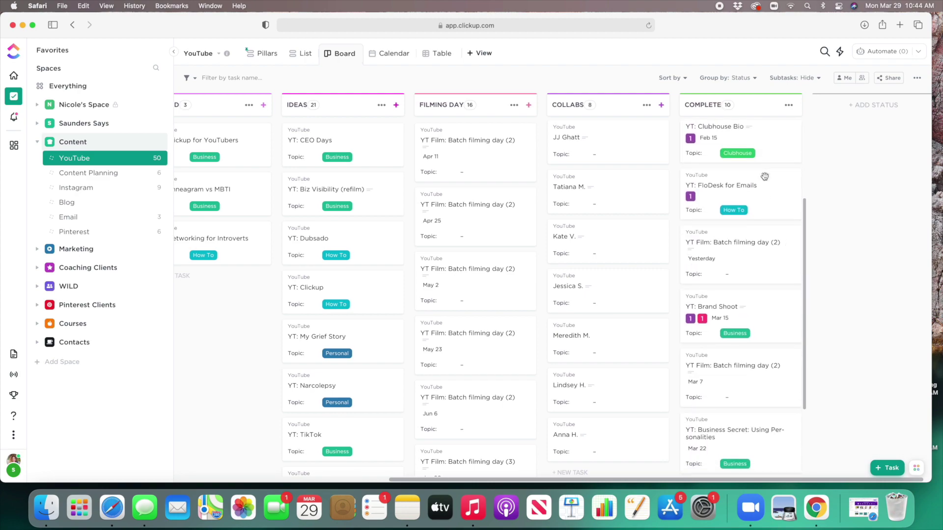
{"action": "left_click", "coordinate": [690, 227]}
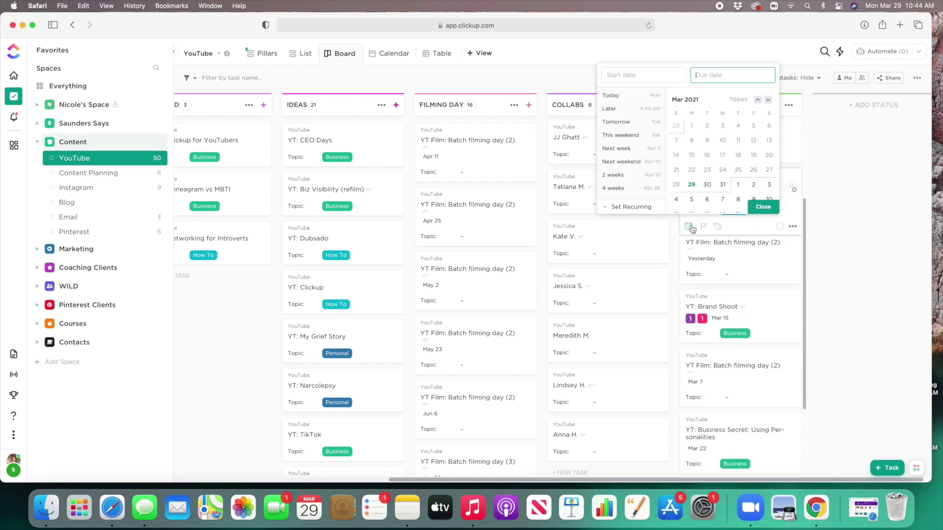
{"action": "left_click", "coordinate": [739, 170]}
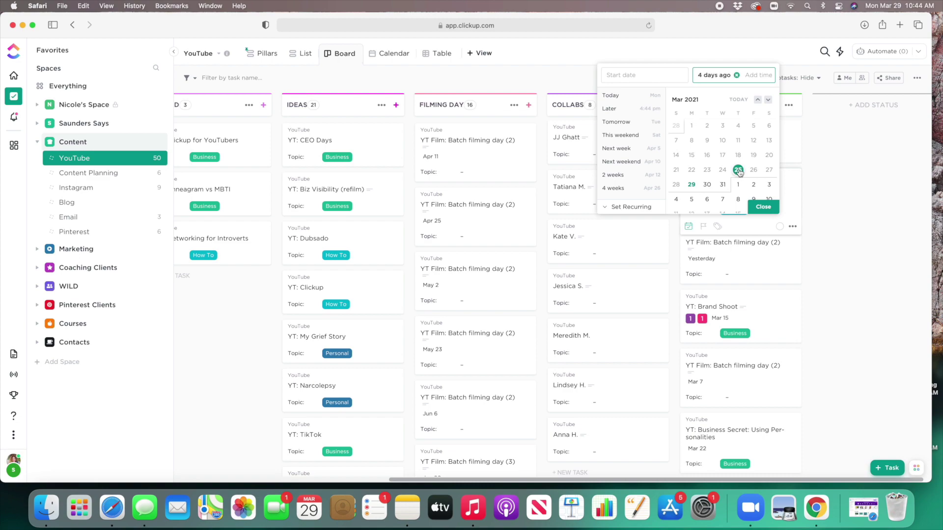
{"action": "left_click", "coordinate": [763, 207]}
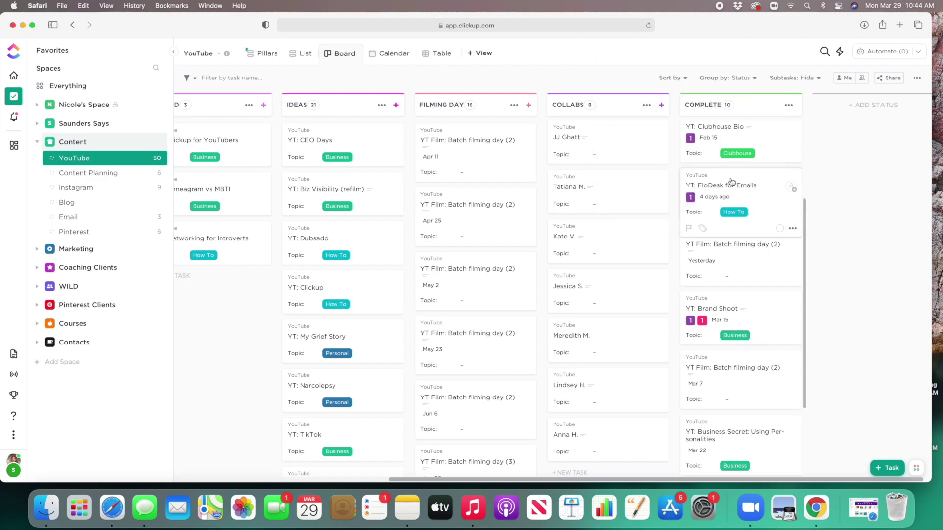
Step: Set the due date of YT: Canva Hacks in the Edited column to April 1, 2021
{"action": "scroll", "coordinate": [349, 210], "scroll_direction": "left", "scroll_amount": 3}
{"action": "scroll", "coordinate": [349, 209], "scroll_direction": "left", "scroll_amount": 5}
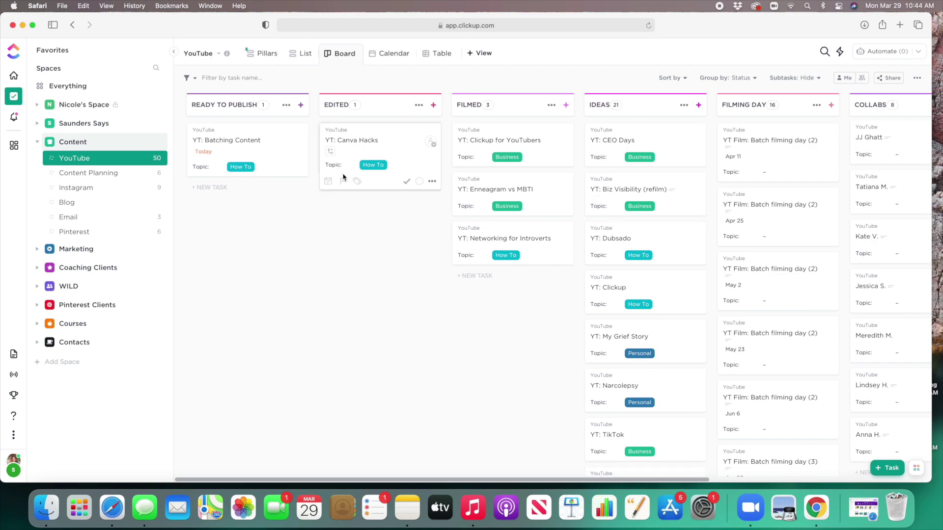
{"action": "left_click", "coordinate": [328, 180]}
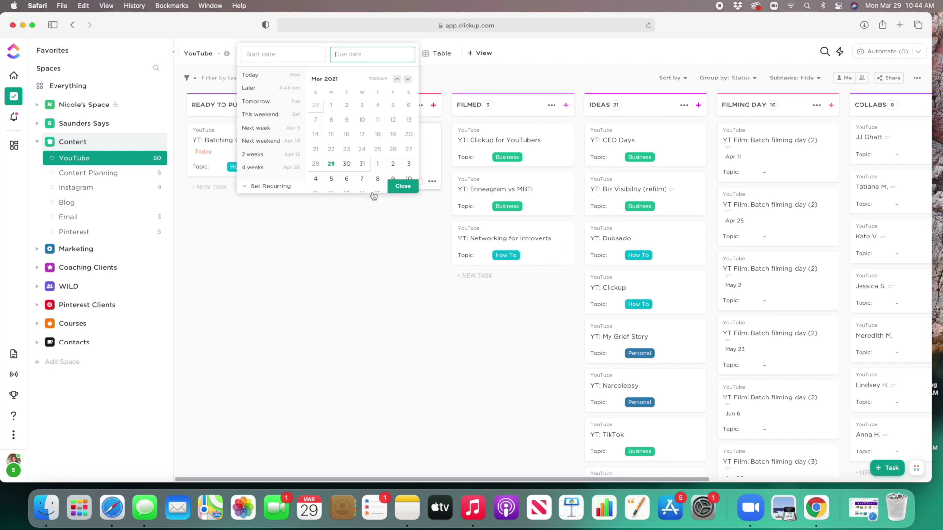
{"action": "left_click", "coordinate": [377, 165]}
{"action": "left_click", "coordinate": [397, 187]}
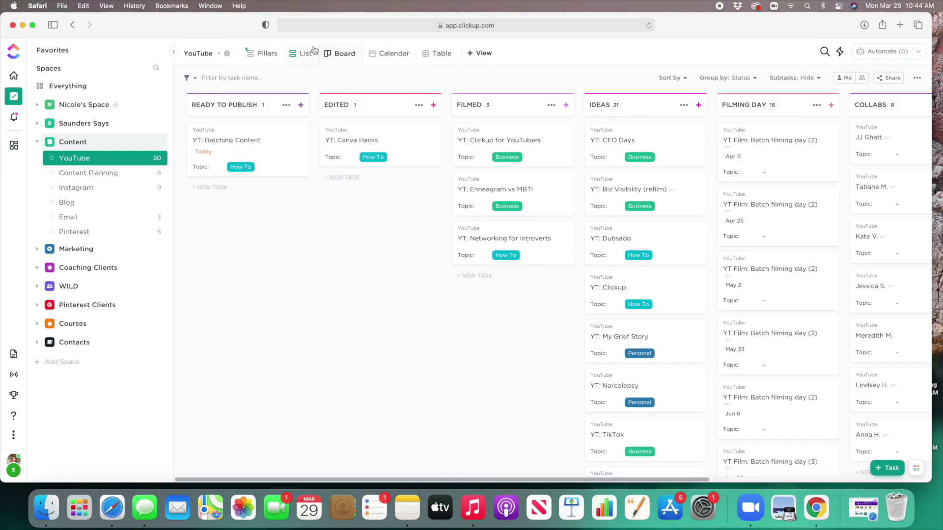
Step: On the YouTube list's April calendar, try moving YT: Batching Content to April 5, and put it back on March 29
{"action": "left_click", "coordinate": [392, 54]}
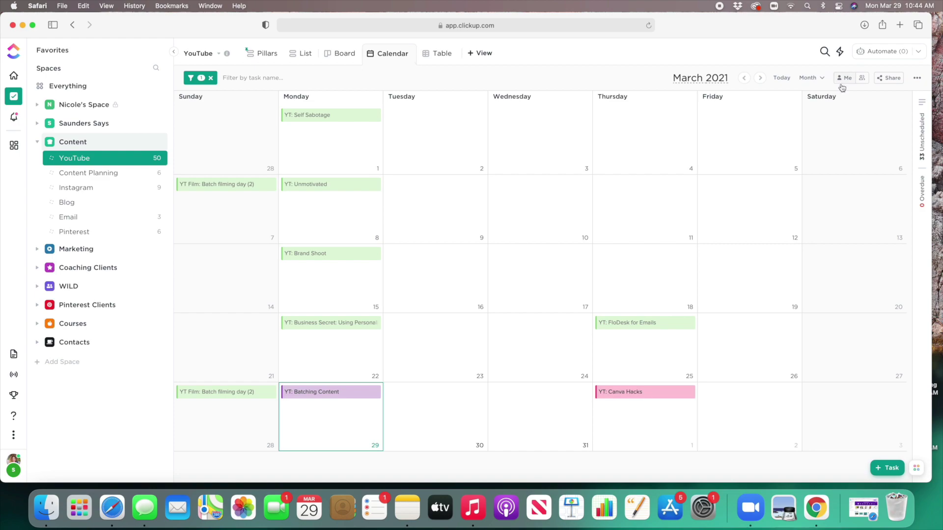
{"action": "left_click", "coordinate": [760, 78]}
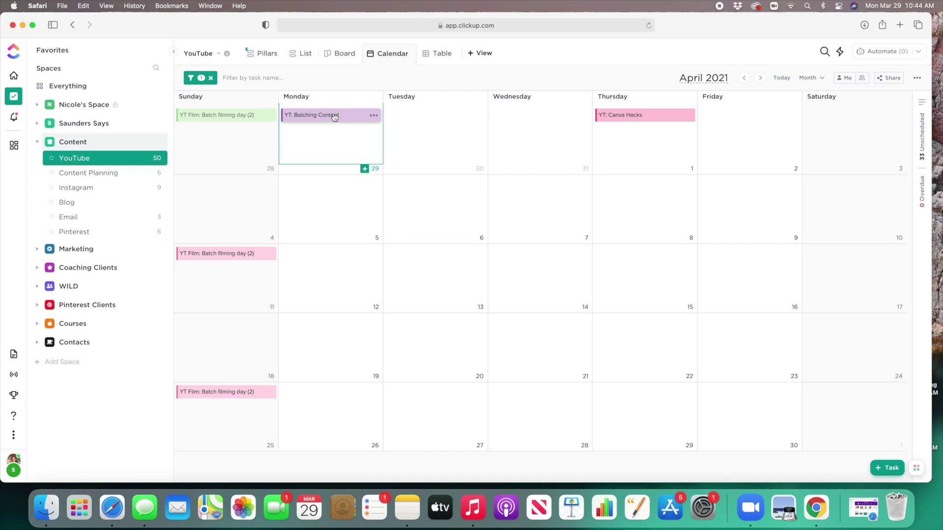
{"action": "left_click_drag", "start_coordinate": [335, 117], "coordinate": [332, 227]}
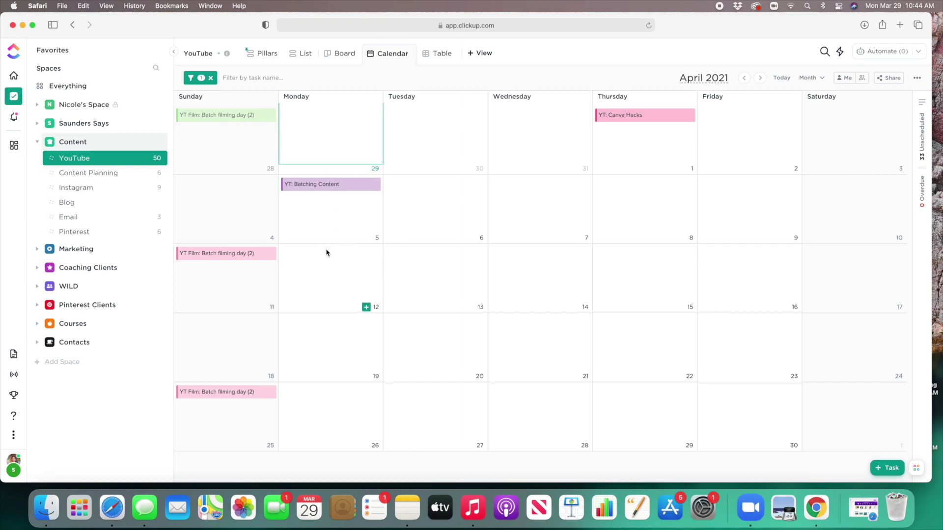
{"action": "left_click_drag", "start_coordinate": [327, 196], "coordinate": [328, 128]}
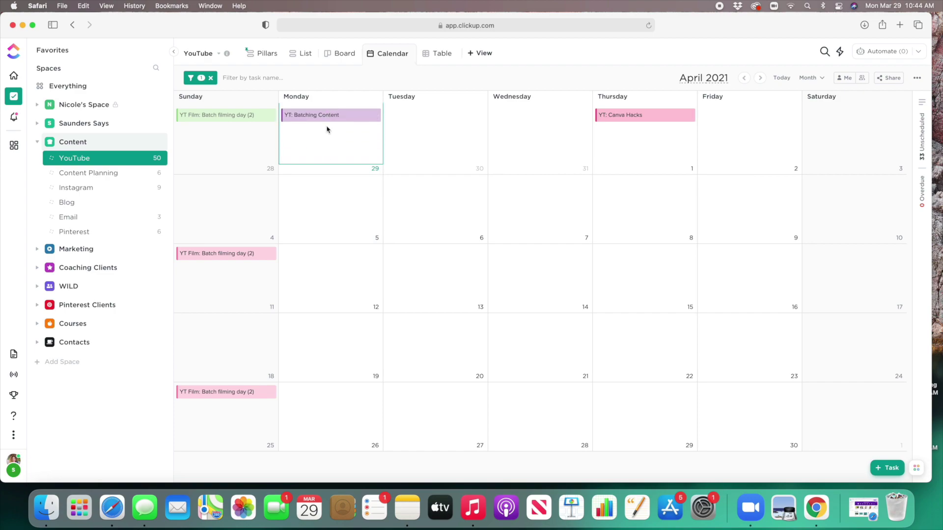
{"action": "left_click", "coordinate": [744, 78]}
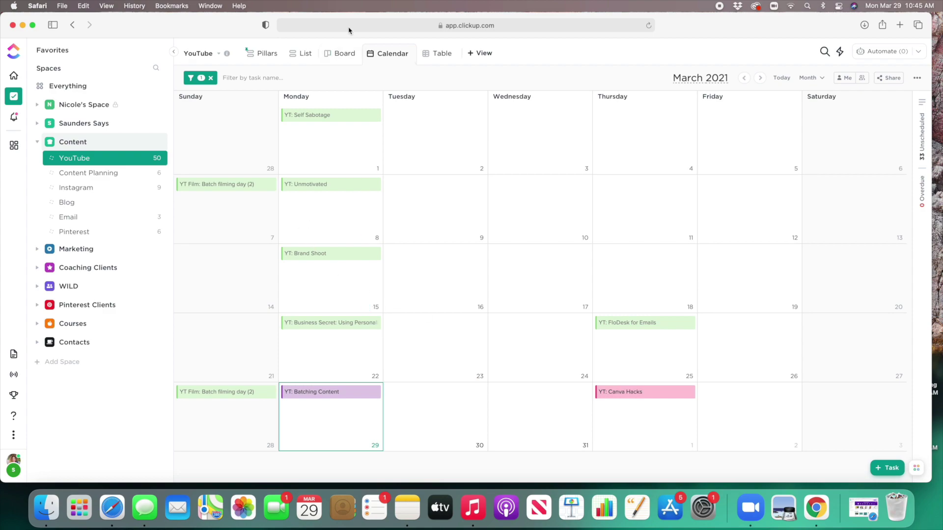
Step: Return to the YouTube board and set the due date of YT: Clickup for YouTubers to April 7, 2021
{"action": "left_click", "coordinate": [333, 54]}
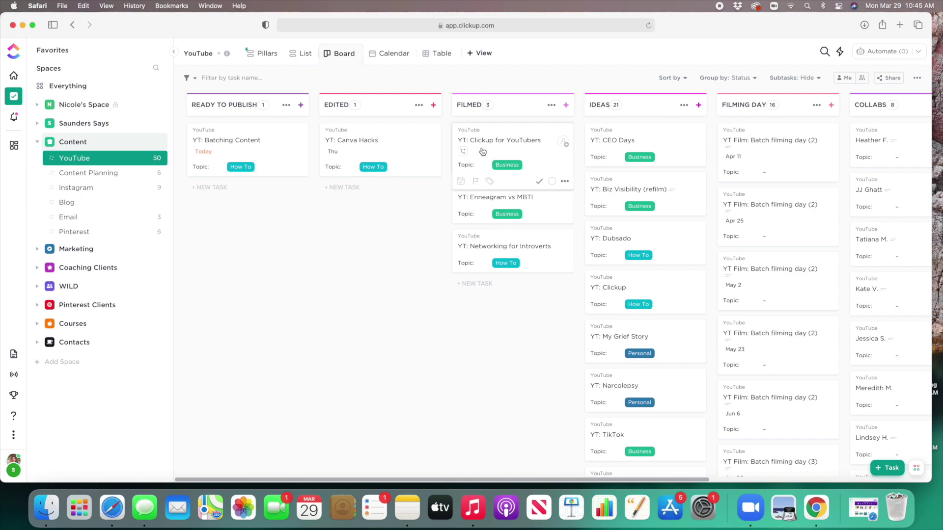
{"action": "left_click", "coordinate": [462, 183]}
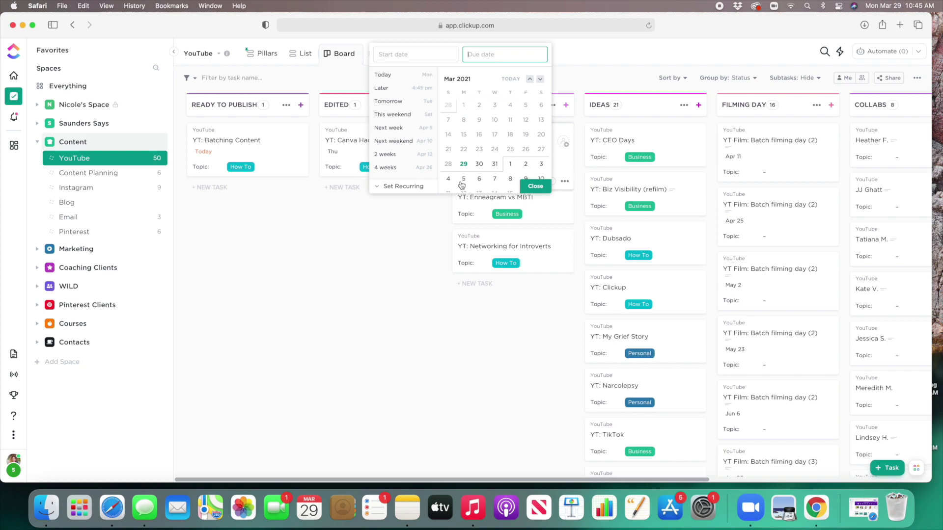
{"action": "left_click", "coordinate": [495, 180]}
{"action": "left_click", "coordinate": [535, 186]}
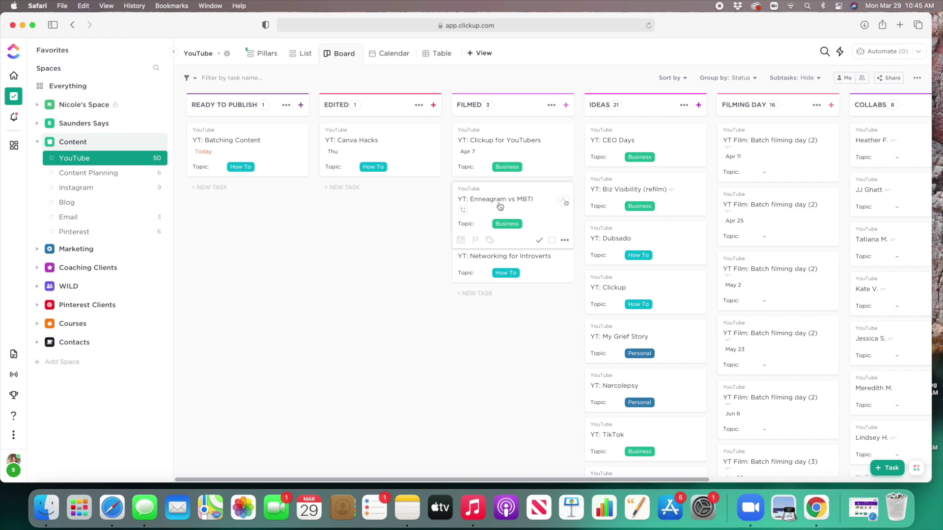
Step: Set the due date of YT: Enneagram vs MBTI in the Filmed column to April 5, 2021
{"action": "left_click", "coordinate": [462, 240]}
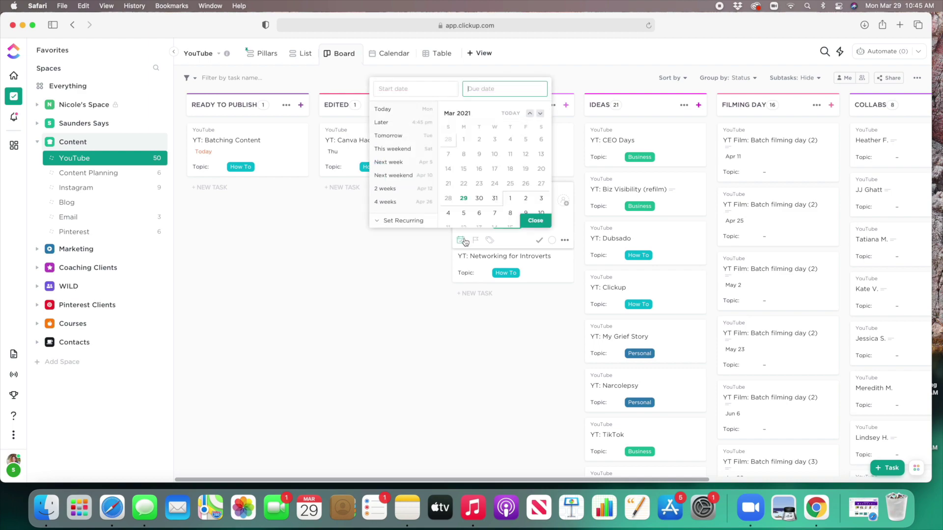
{"action": "left_click", "coordinate": [464, 213]}
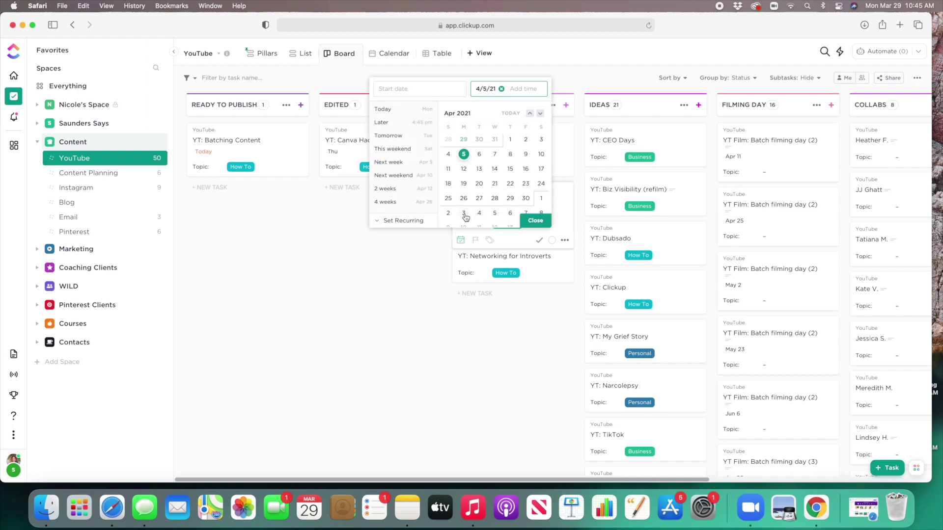
{"action": "left_click", "coordinate": [540, 220]}
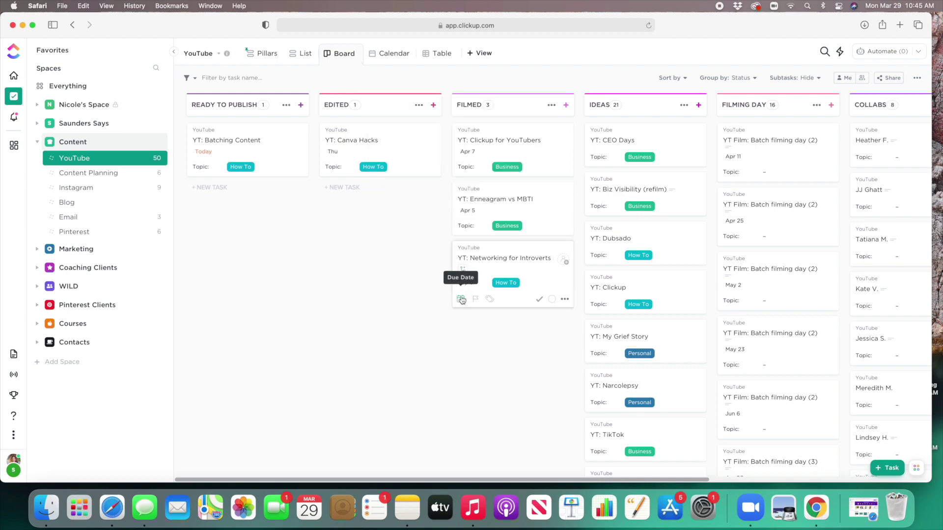
Step: Set the due date of YT: Networking for Introverts in the Filmed column to April 12, 2021
{"action": "left_click", "coordinate": [462, 300]}
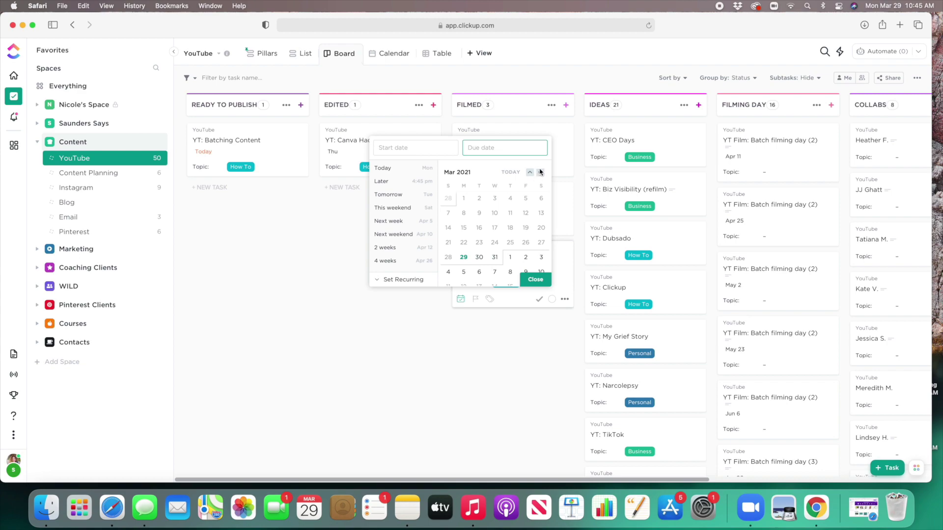
{"action": "scroll", "coordinate": [483, 234], "scroll_direction": "down", "scroll_amount": 3}
{"action": "left_click", "coordinate": [463, 237]}
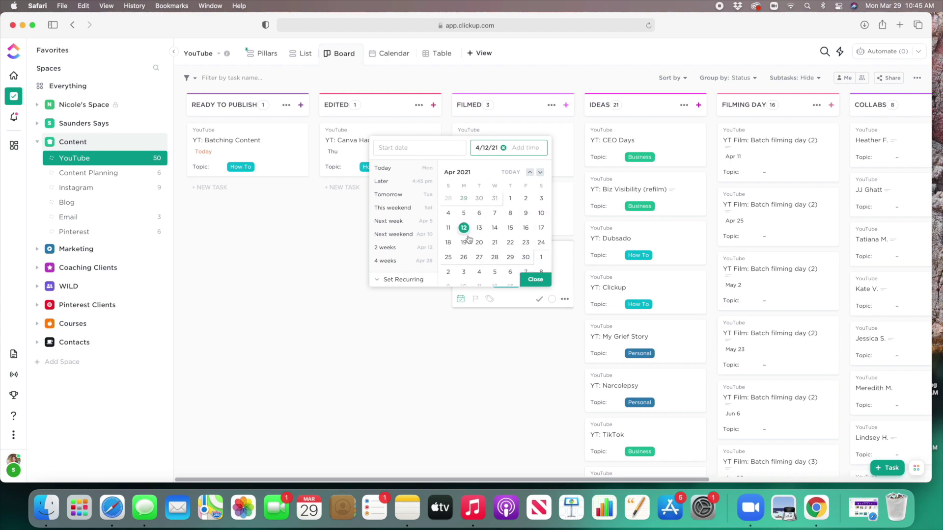
{"action": "left_click", "coordinate": [544, 285]}
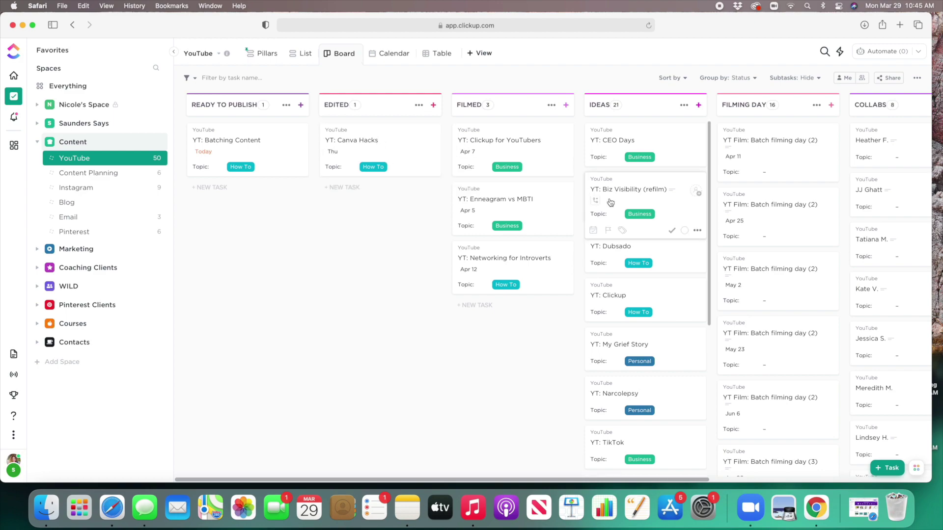
Step: Set the due date of YT: Clickup in the Ideas column to April 8, 2021
{"action": "scroll", "coordinate": [599, 206], "scroll_direction": "right", "scroll_amount": 3}
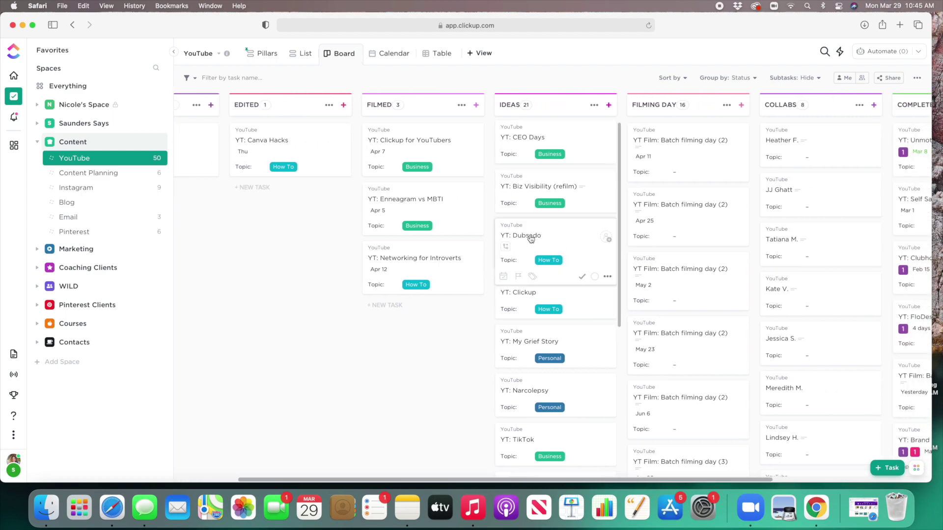
{"action": "scroll", "coordinate": [521, 226], "scroll_direction": "down", "scroll_amount": 3}
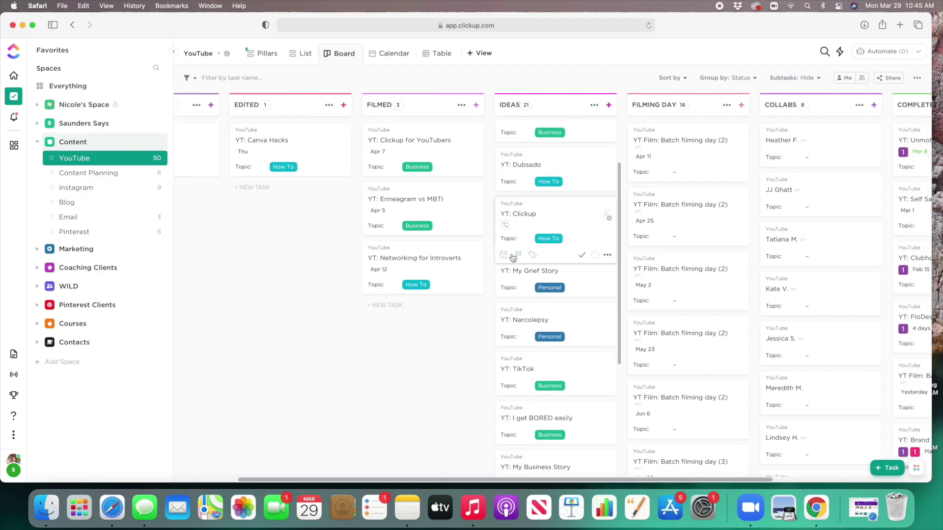
{"action": "left_click", "coordinate": [503, 256]}
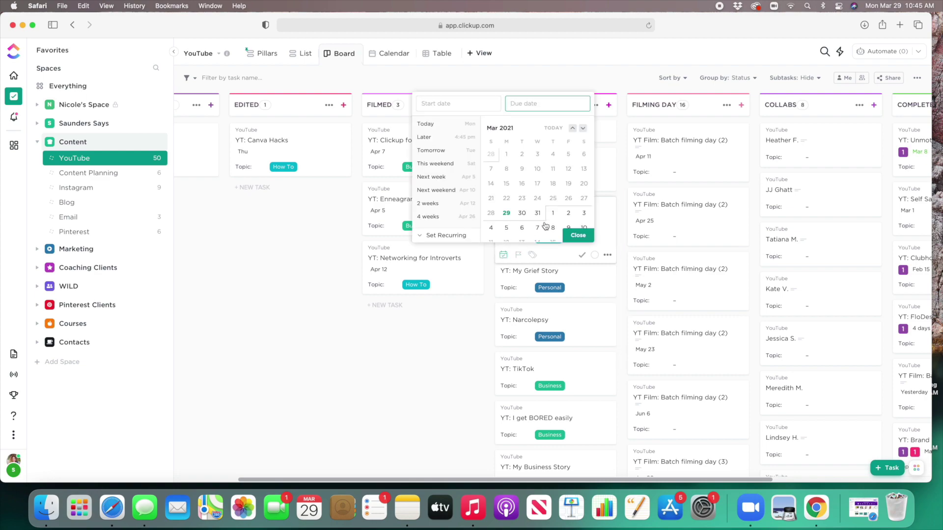
{"action": "scroll", "coordinate": [547, 182], "scroll_direction": "down", "scroll_amount": 2}
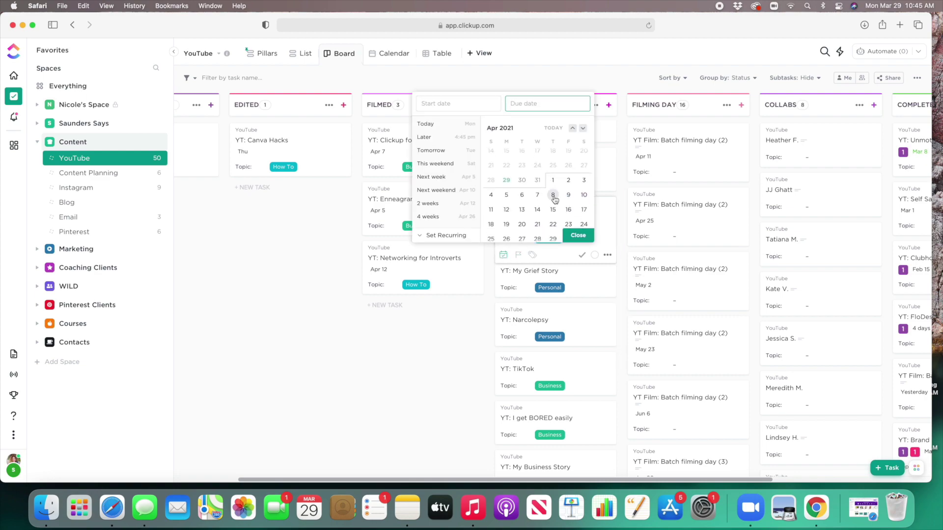
{"action": "left_click", "coordinate": [553, 195]}
{"action": "left_click", "coordinate": [579, 239]}
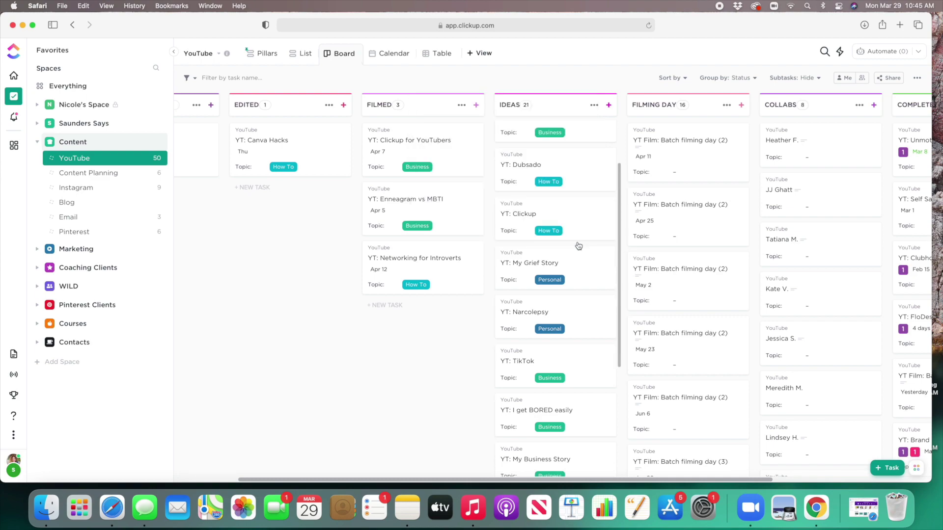
Step: Review the video ideas and their topics throughout the Ideas column of the YouTube board
{"action": "scroll", "coordinate": [560, 243], "scroll_direction": "down", "scroll_amount": 5}
{"action": "scroll", "coordinate": [560, 243], "scroll_direction": "down", "scroll_amount": 5}
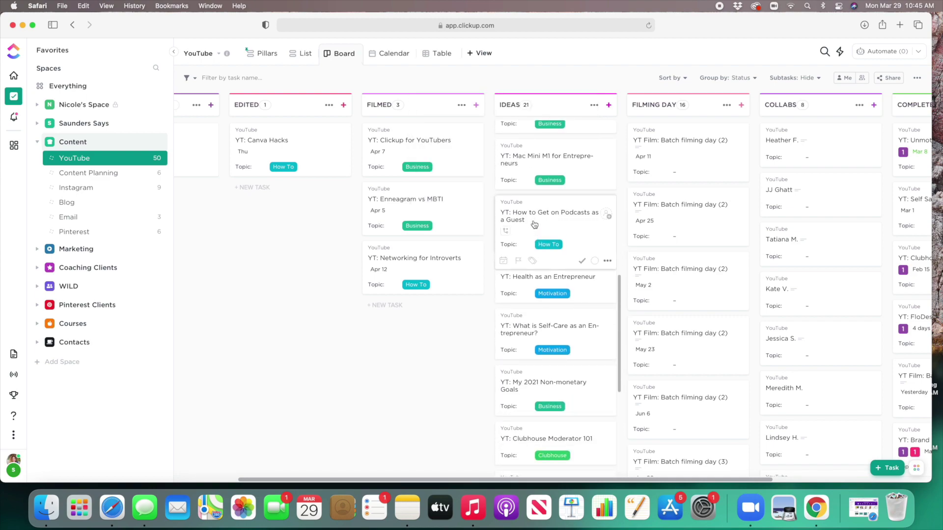
{"action": "scroll", "coordinate": [534, 224], "scroll_direction": "down", "scroll_amount": 5}
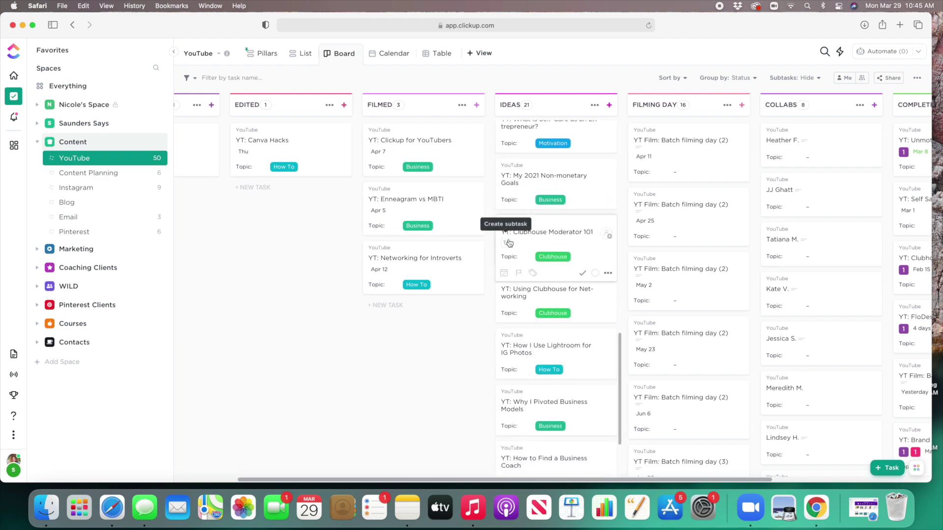
{"action": "scroll", "coordinate": [505, 243], "scroll_direction": "down", "scroll_amount": 3}
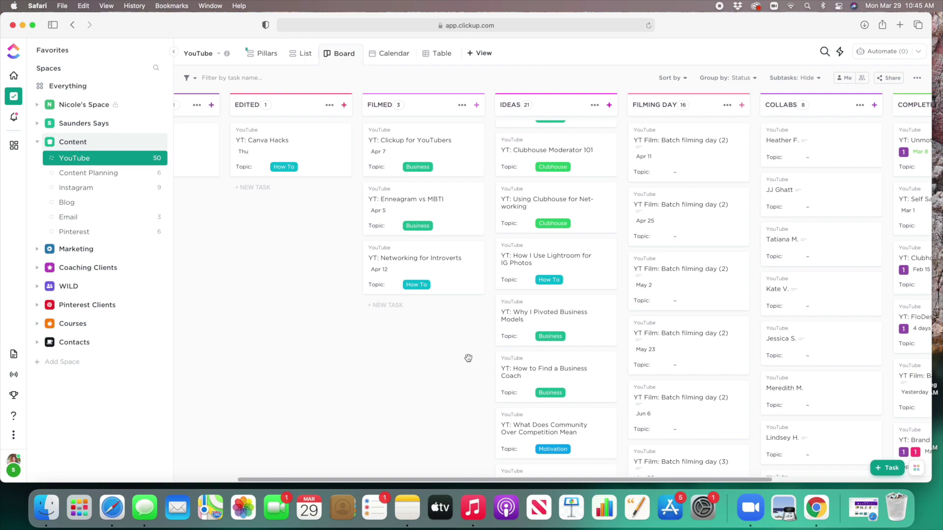
{"action": "scroll", "coordinate": [507, 252], "scroll_direction": "down", "scroll_amount": 3}
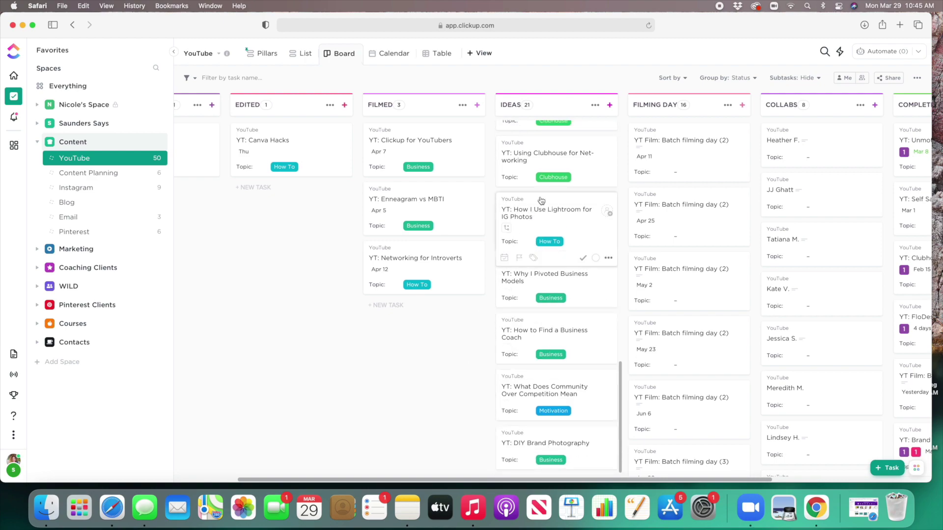
{"action": "scroll", "coordinate": [540, 200], "scroll_direction": "up", "scroll_amount": 10}
Step: Show the YouTube calendar for April 2021 and view the details of the April 11 batch filming day task
{"action": "left_click", "coordinate": [385, 55]}
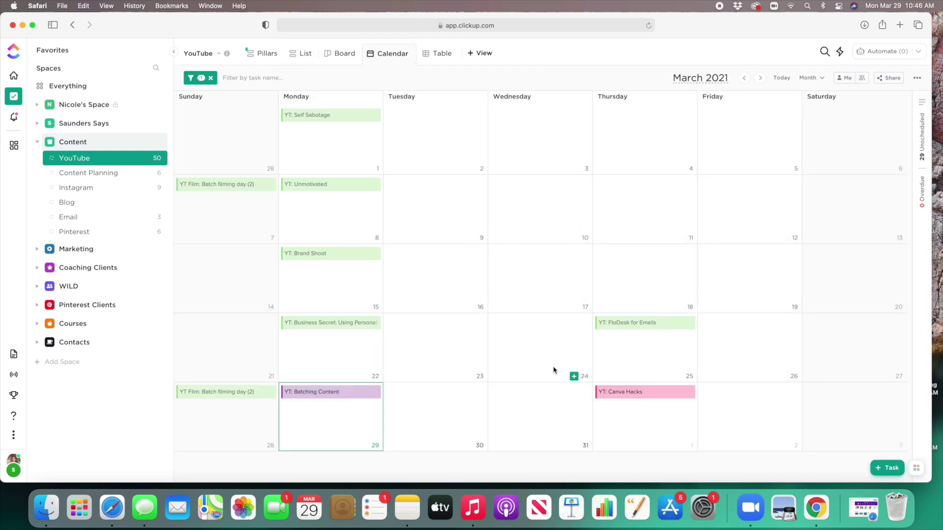
{"action": "left_click", "coordinate": [760, 77]}
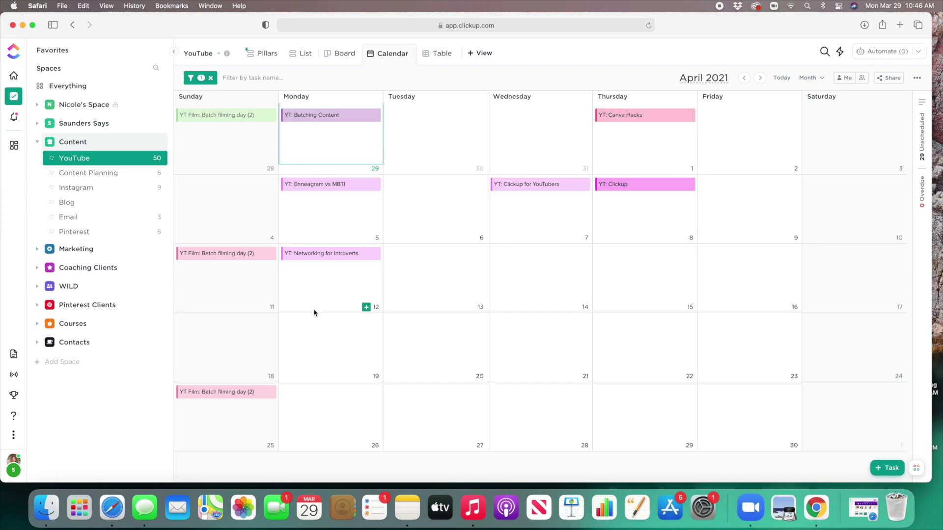
{"action": "left_click", "coordinate": [219, 255]}
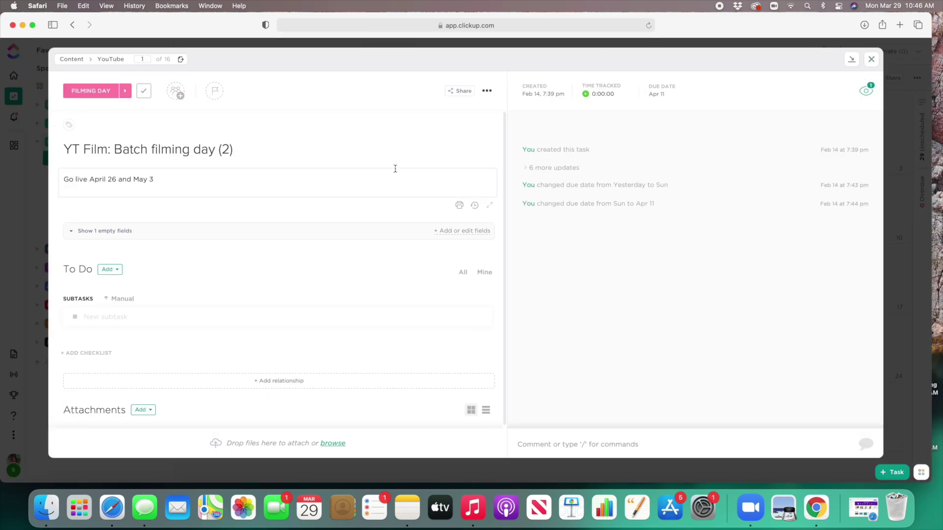
{"action": "left_click", "coordinate": [873, 59]}
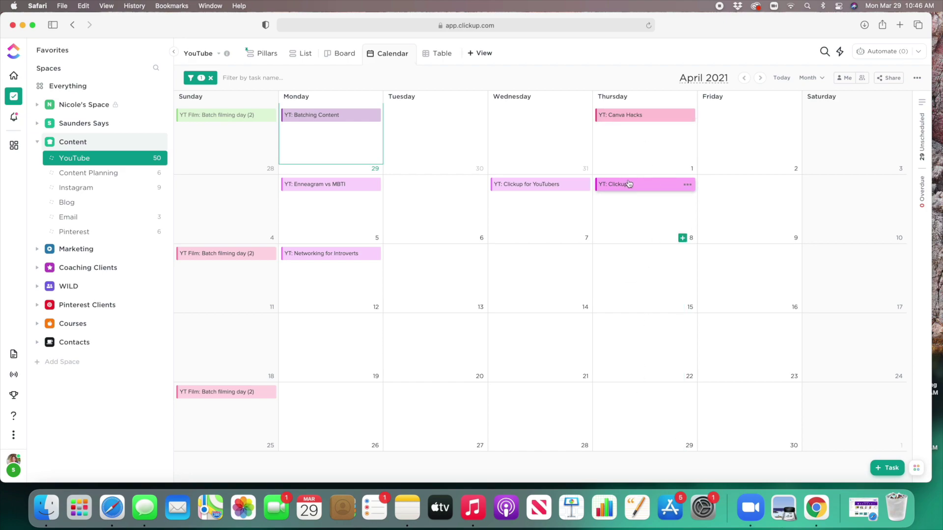
Step: Compare the March and April 2021 calendars, and view the details of YT: Batching Content
{"action": "left_click", "coordinate": [745, 79]}
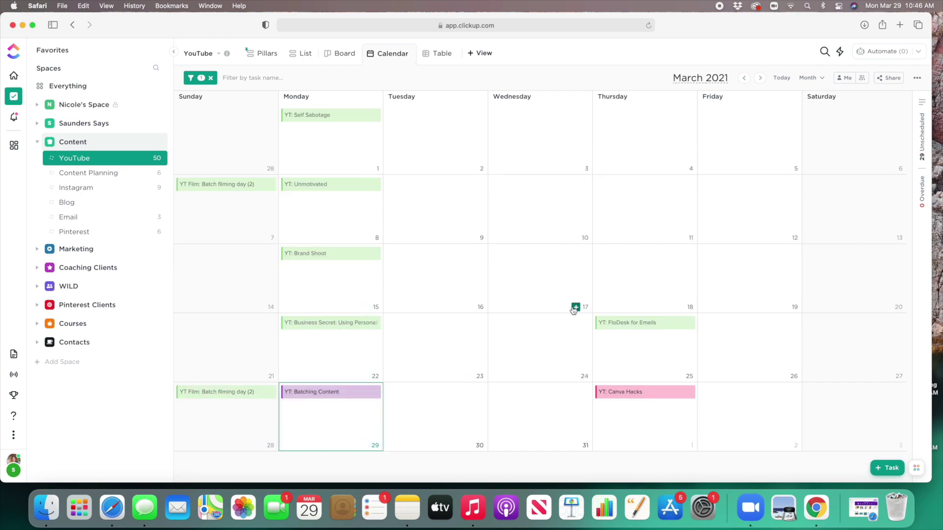
{"action": "left_click", "coordinate": [760, 78]}
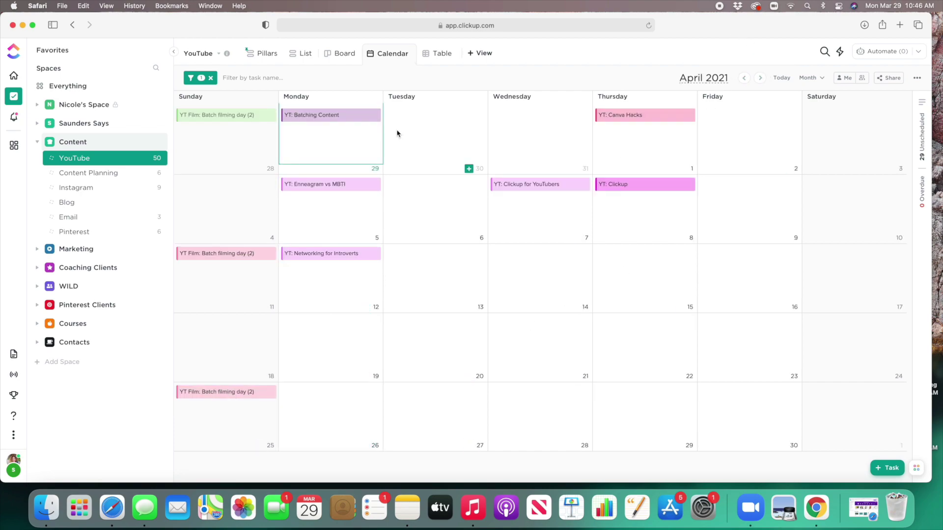
{"action": "left_click", "coordinate": [308, 120]}
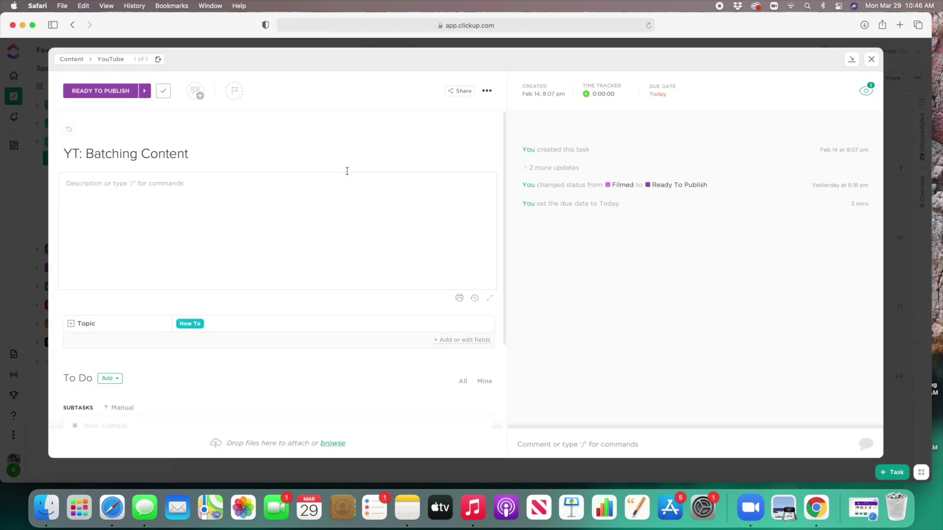
{"action": "left_click", "coordinate": [871, 58]}
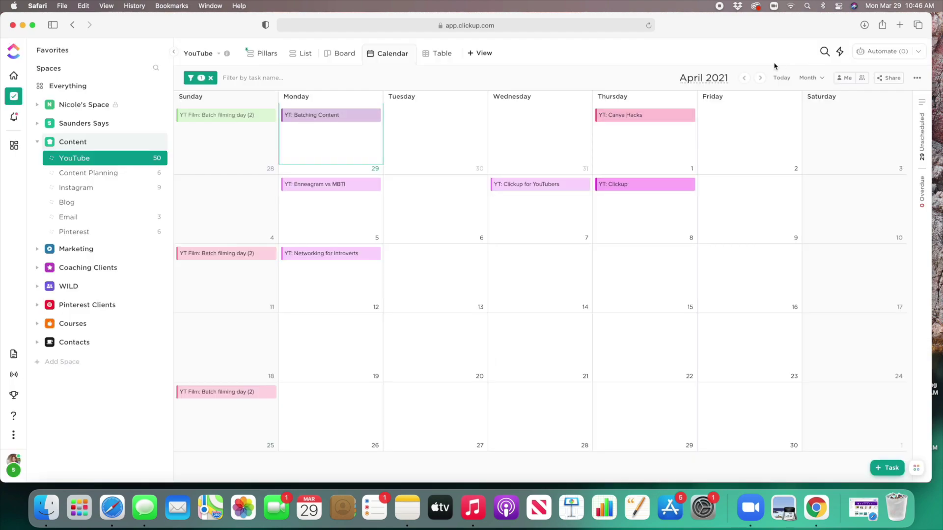
Step: Return the calendar to March 2021 and review the topic and subtasks of YT: Business Secret: Using Personalities
{"action": "left_click", "coordinate": [746, 78]}
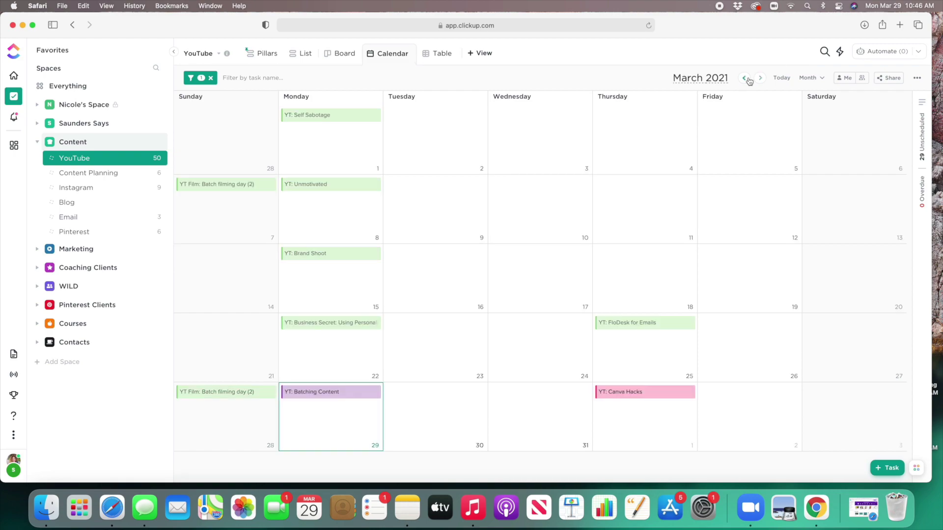
{"action": "left_click", "coordinate": [350, 327]}
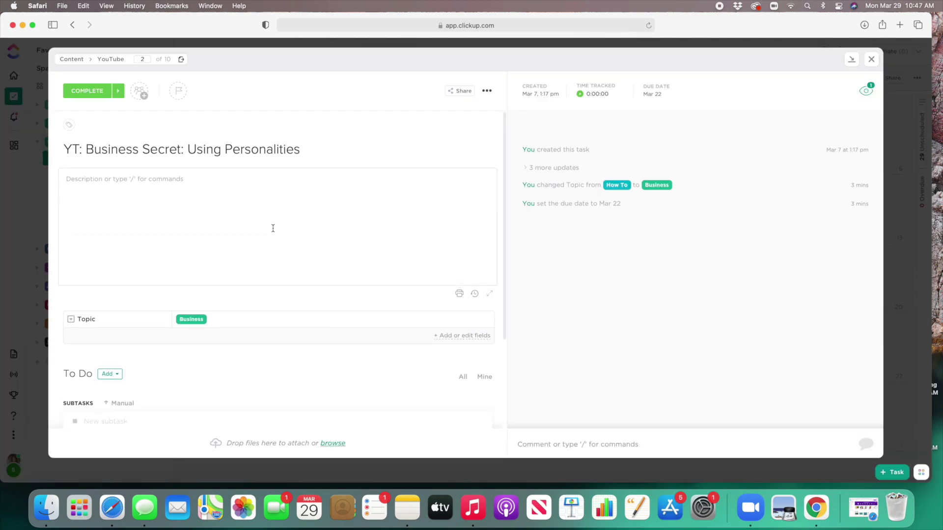
{"action": "scroll", "coordinate": [273, 228], "scroll_direction": "down", "scroll_amount": 5}
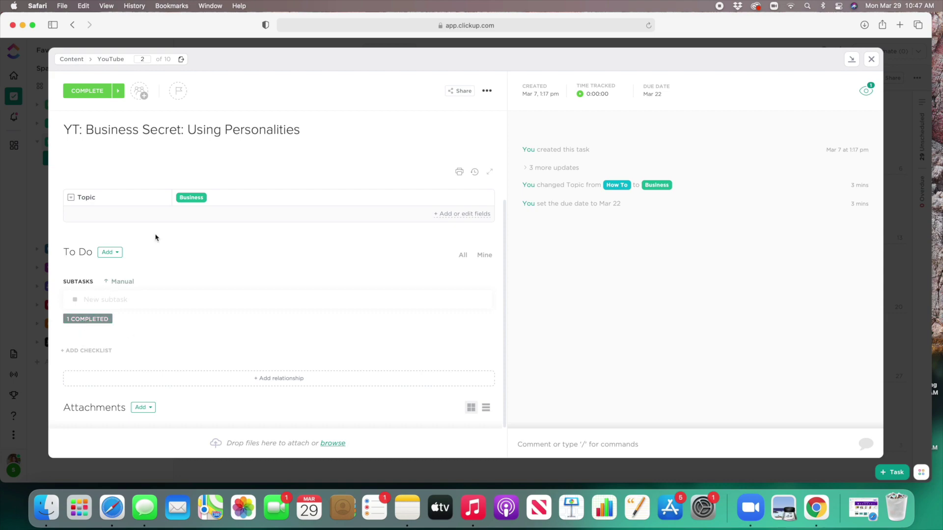
{"action": "scroll", "coordinate": [319, 255], "scroll_direction": "up", "scroll_amount": 5}
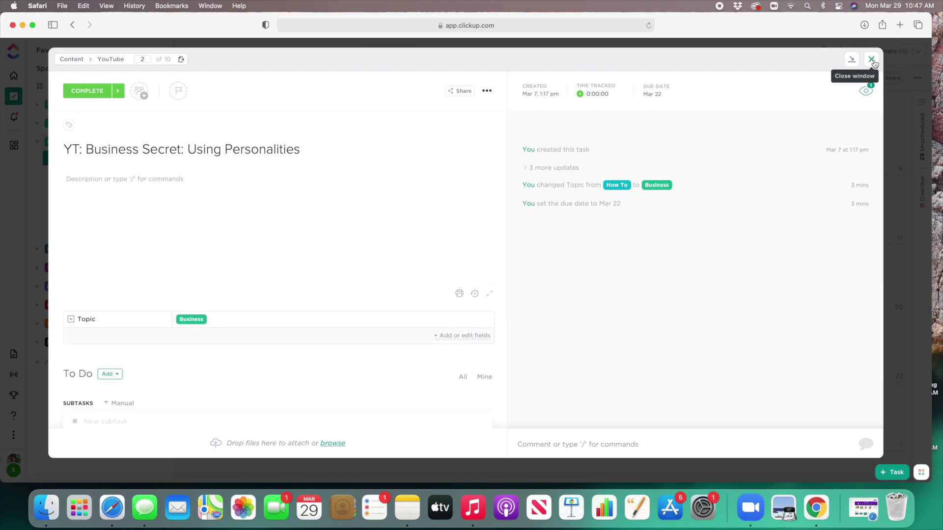
{"action": "scroll", "coordinate": [152, 330], "scroll_direction": "down", "scroll_amount": 3}
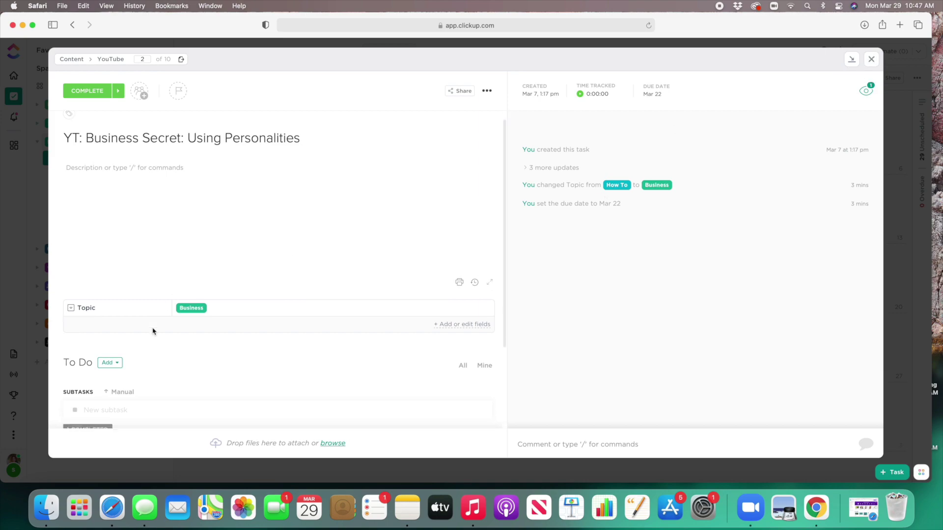
{"action": "left_click", "coordinate": [878, 58]}
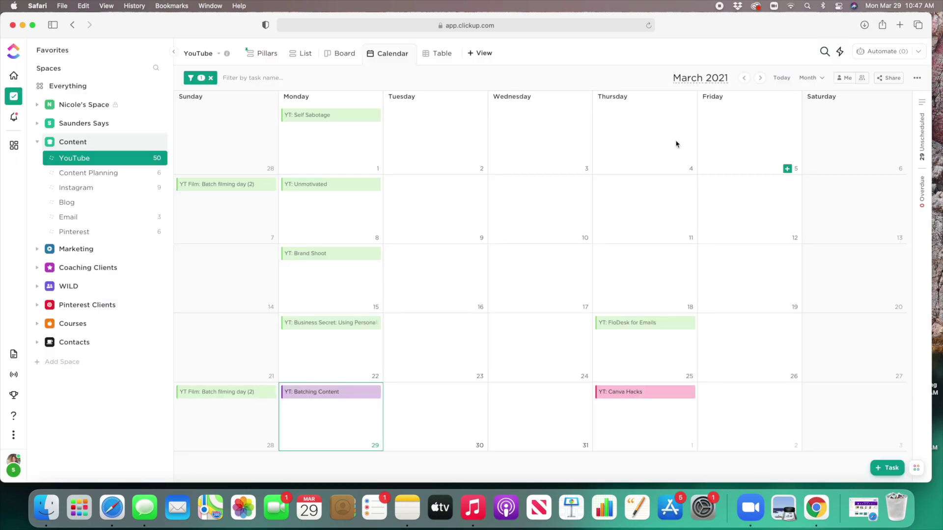
Step: Review the topic and subtasks of YT: FloDesk for Emails on the March calendar
{"action": "left_click", "coordinate": [625, 324]}
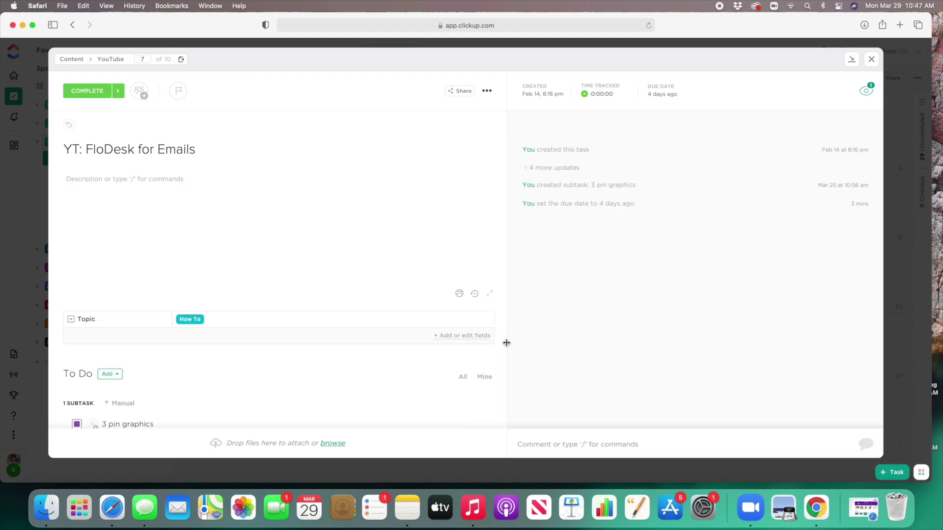
{"action": "scroll", "coordinate": [193, 371], "scroll_direction": "down", "scroll_amount": 3}
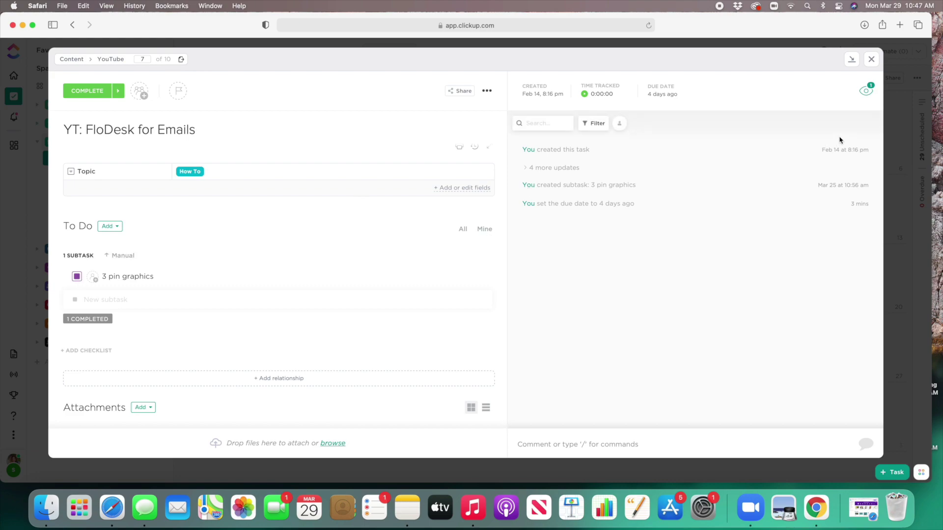
{"action": "left_click", "coordinate": [872, 59]}
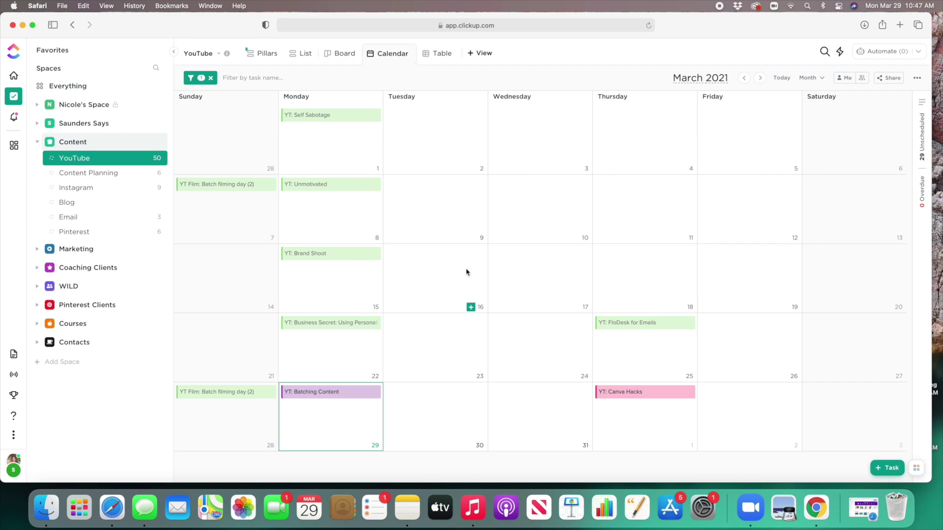
Step: Show the YouTube tasks as a table and look through their statuses and due dates
{"action": "left_click", "coordinate": [435, 54]}
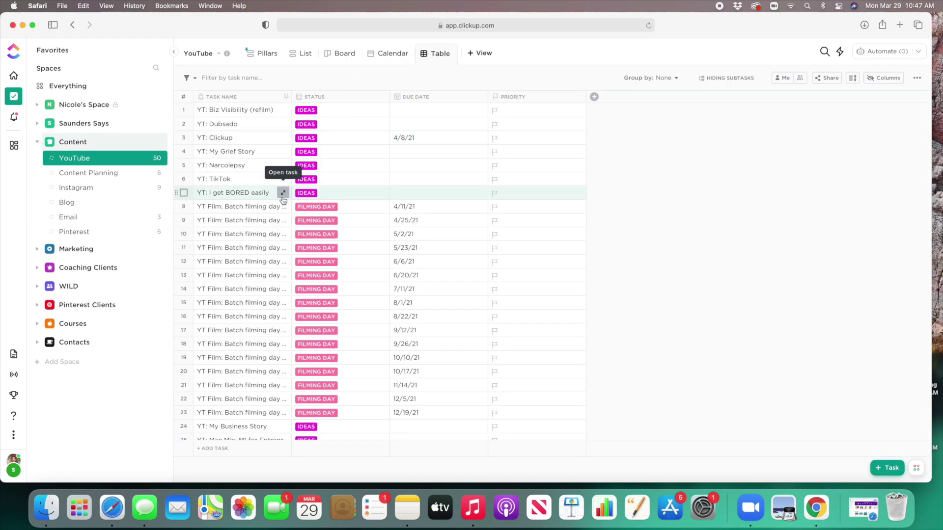
{"action": "scroll", "coordinate": [283, 198], "scroll_direction": "down", "scroll_amount": 10}
{"action": "scroll", "coordinate": [283, 199], "scroll_direction": "up", "scroll_amount": 10}
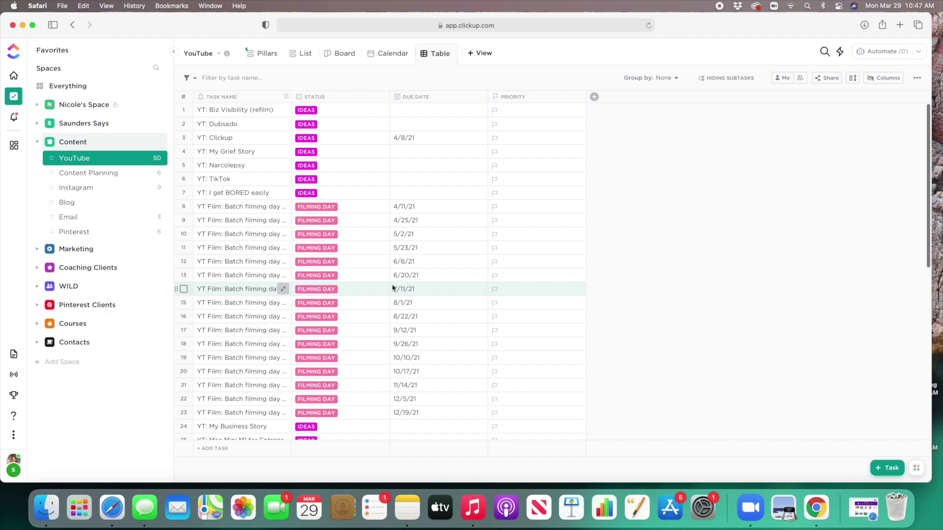
{"action": "scroll", "coordinate": [414, 106], "scroll_direction": "down", "scroll_amount": 5}
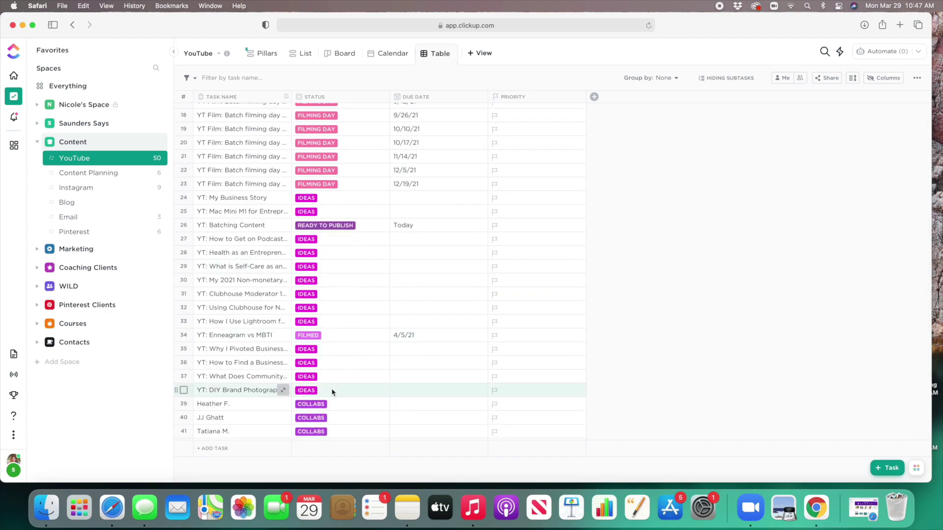
{"action": "scroll", "coordinate": [394, 172], "scroll_direction": "up", "scroll_amount": 6}
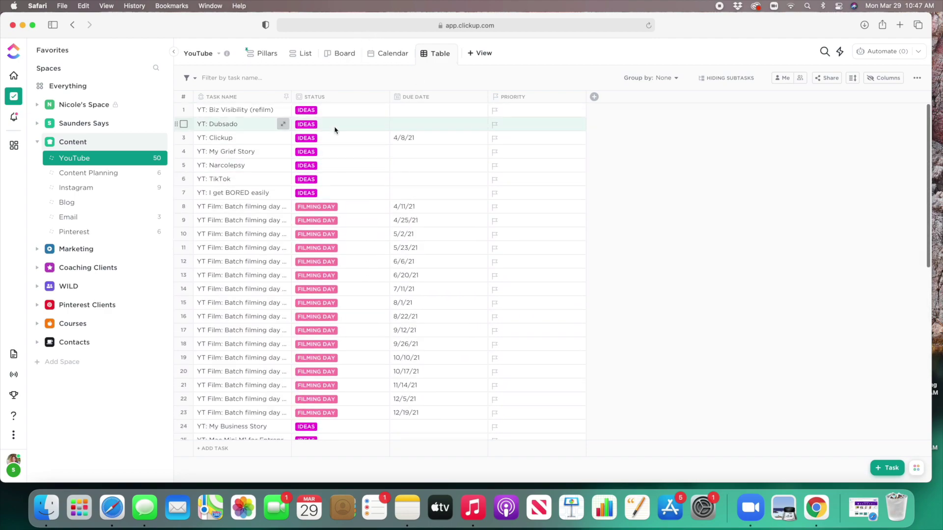
Step: Compare the list, board and calendar views of the YouTube tasks, ending on the board's status columns
{"action": "left_click", "coordinate": [295, 58]}
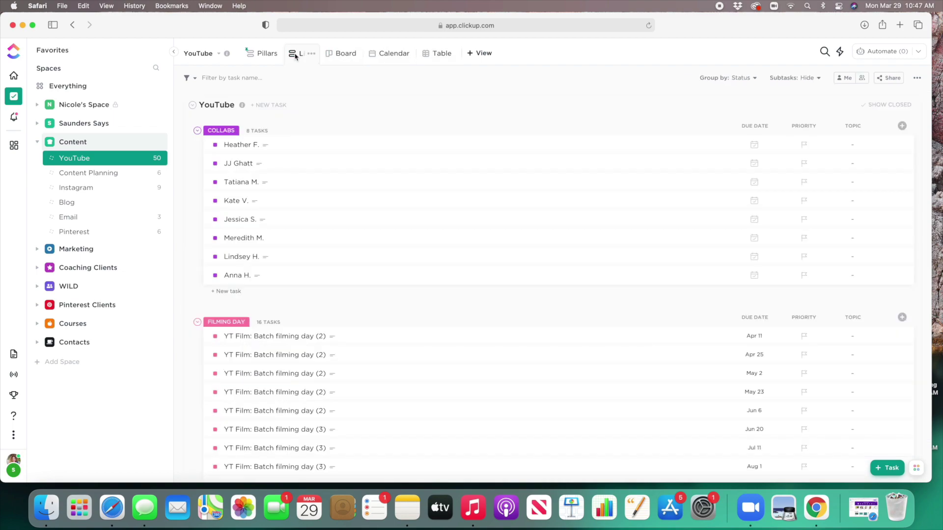
{"action": "left_click", "coordinate": [343, 56]}
{"action": "left_click", "coordinate": [386, 64]}
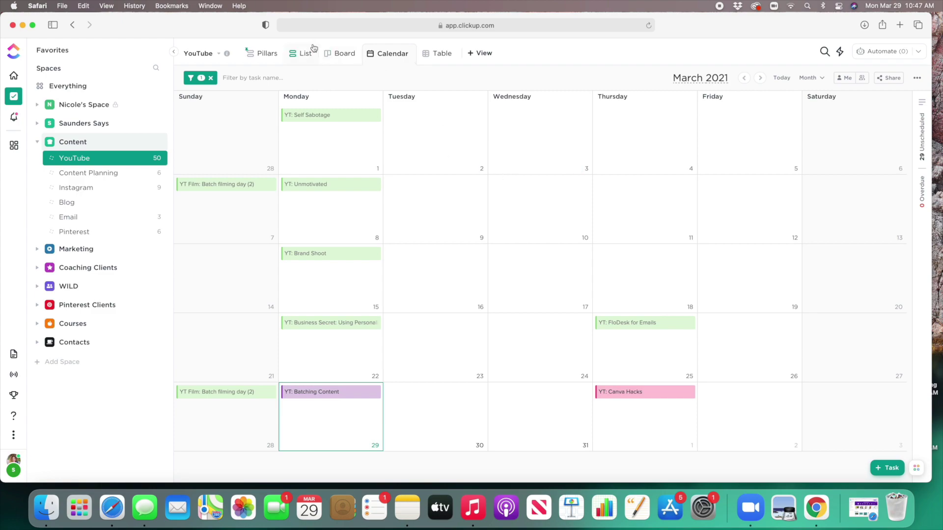
{"action": "left_click", "coordinate": [332, 63]}
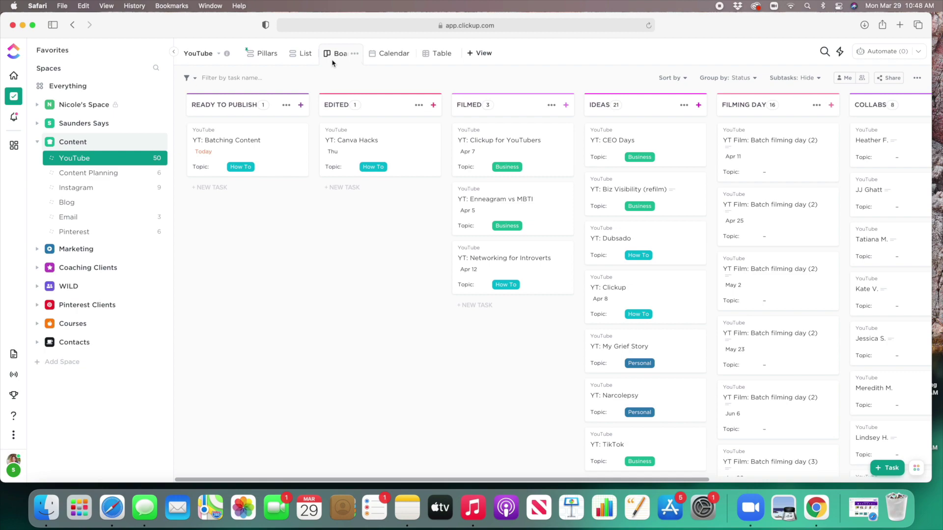
{"action": "scroll", "coordinate": [431, 207], "scroll_direction": "right", "scroll_amount": 5}
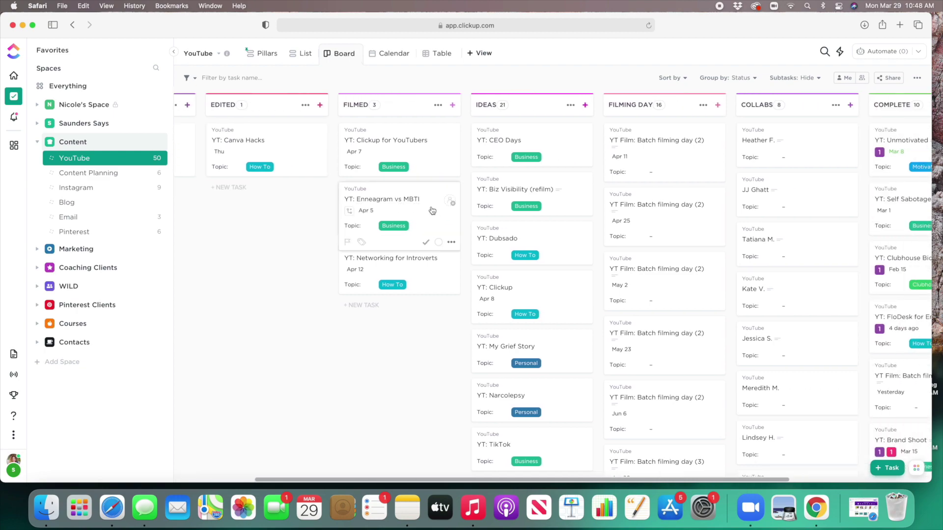